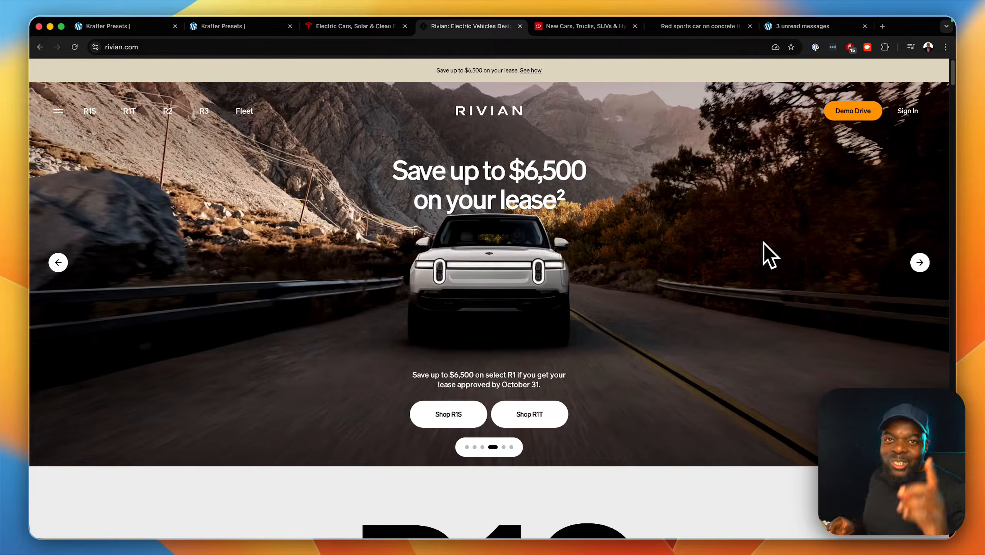
# Review the finished car slider on the page preview and the Divi University courses page.
pyautogui.click(266, 28)
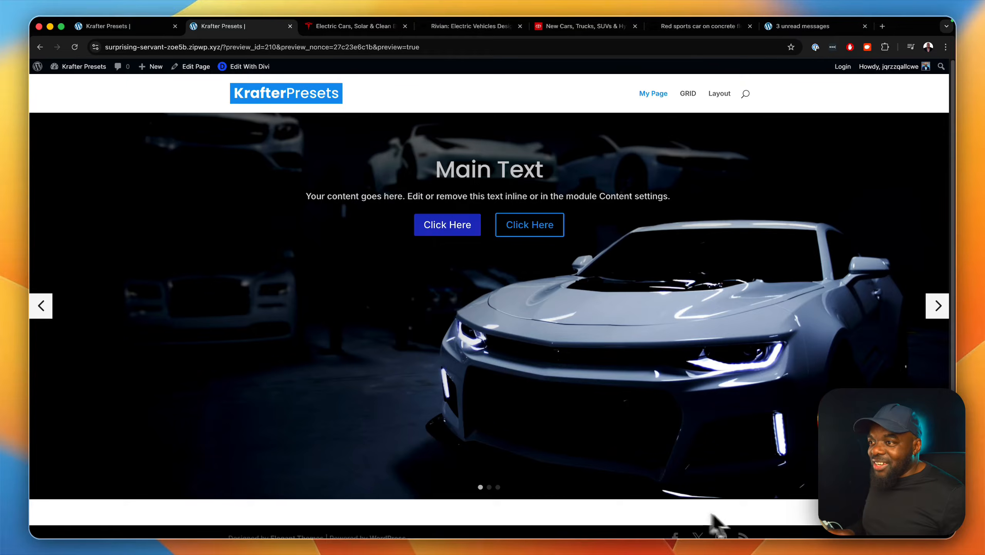
pyautogui.moveTo(699, 552)
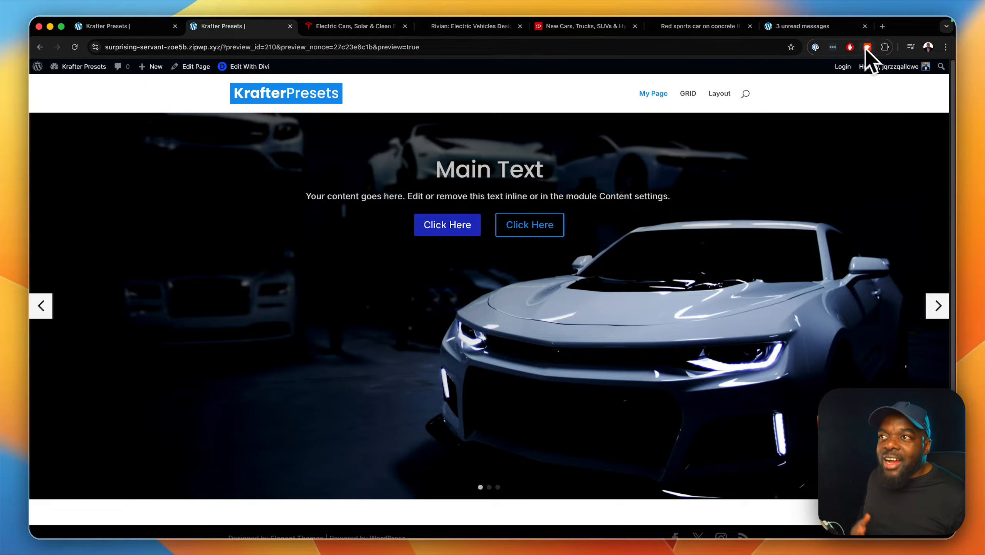
pyautogui.click(847, 30)
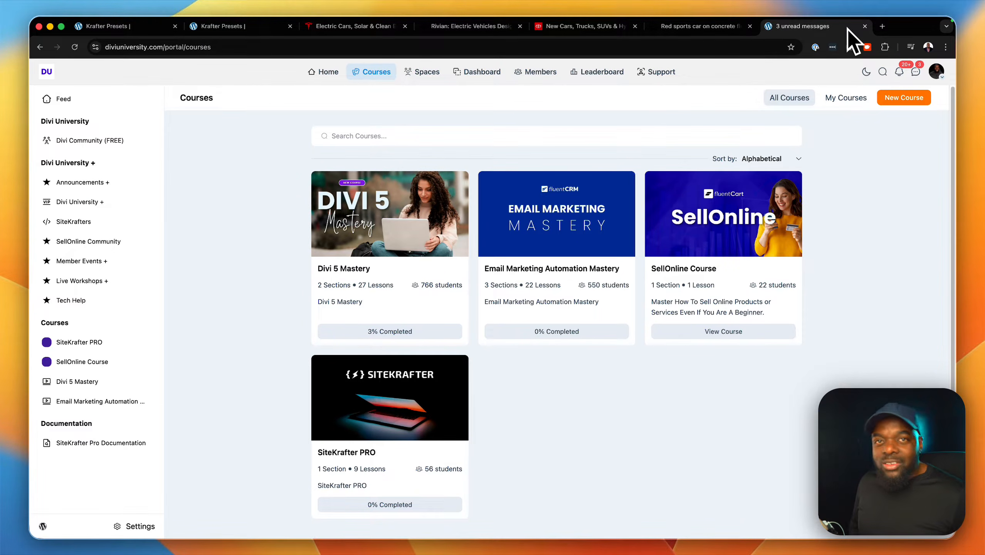
# Return to the My Page builder, delete the existing slider section and hide the layers list.
pyautogui.click(167, 28)
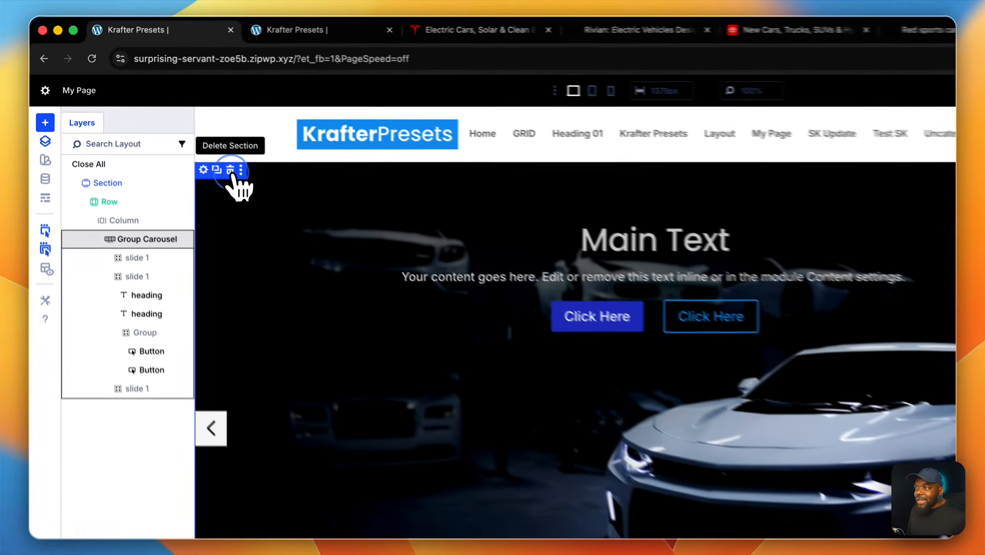
pyautogui.click(175, 128)
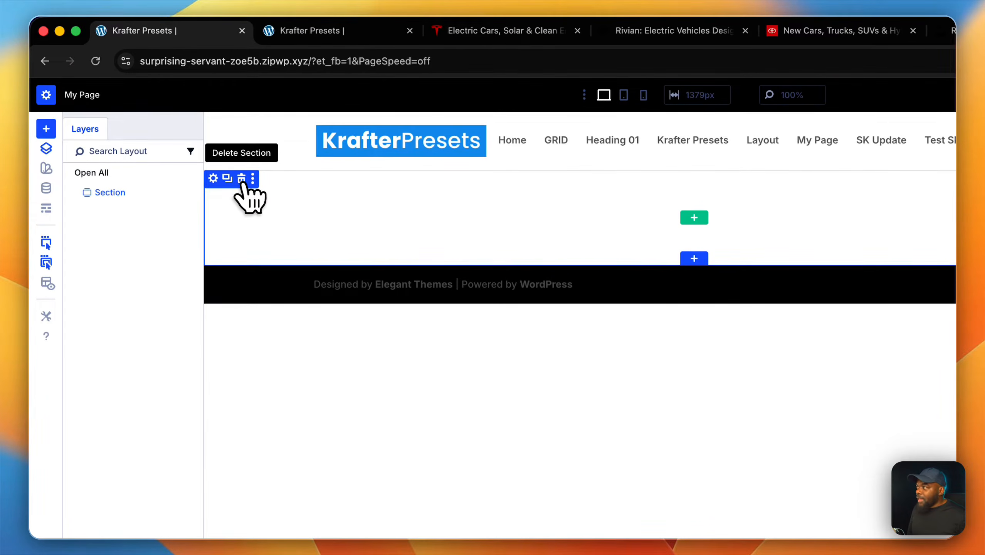
pyautogui.click(48, 151)
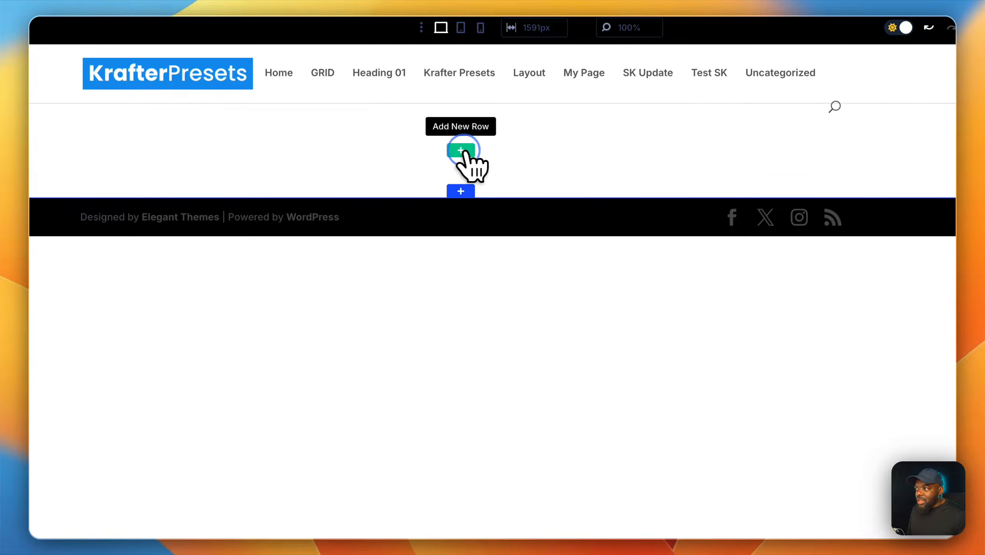
# Add a single-column row to the empty section and insert a Group Carousel module in it.
pyautogui.click(461, 151)
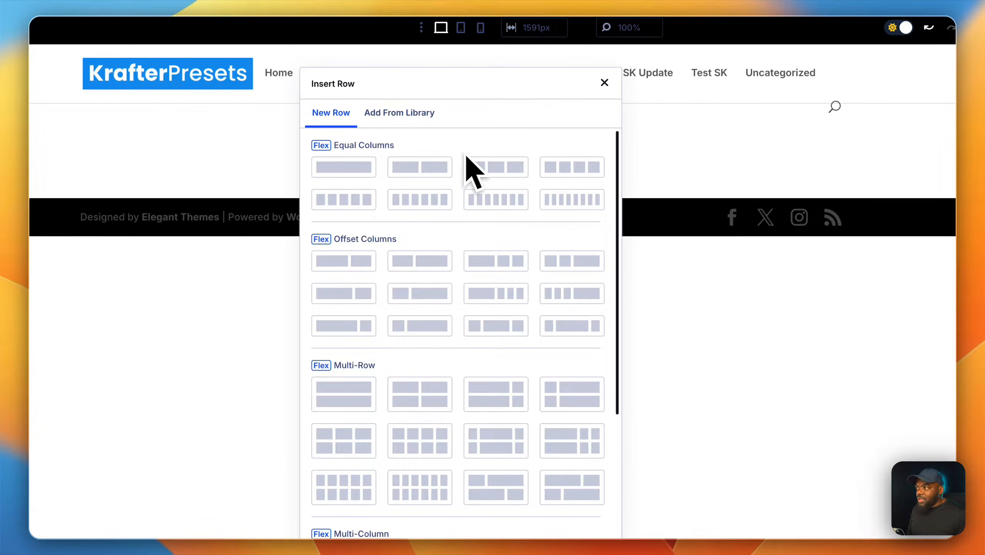
pyautogui.click(357, 168)
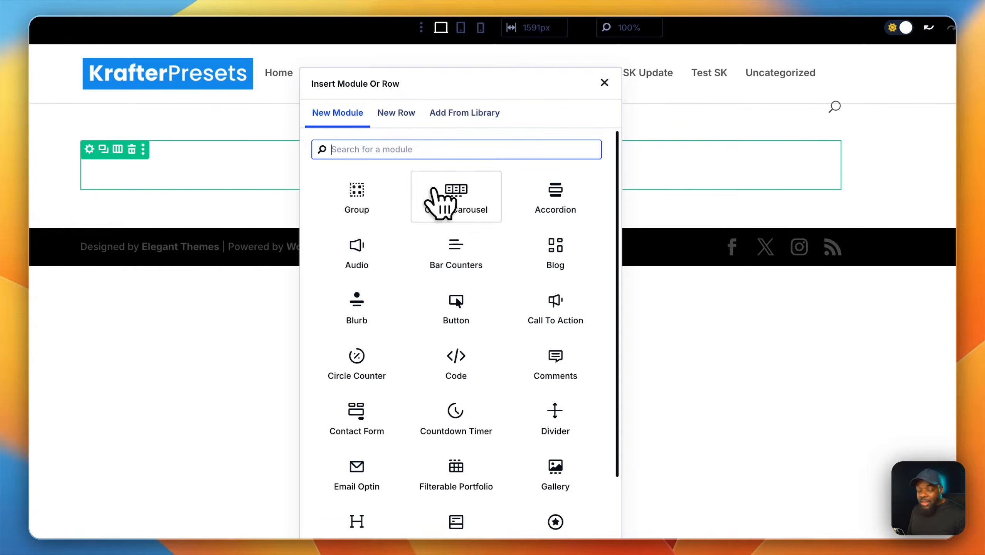
pyautogui.click(460, 198)
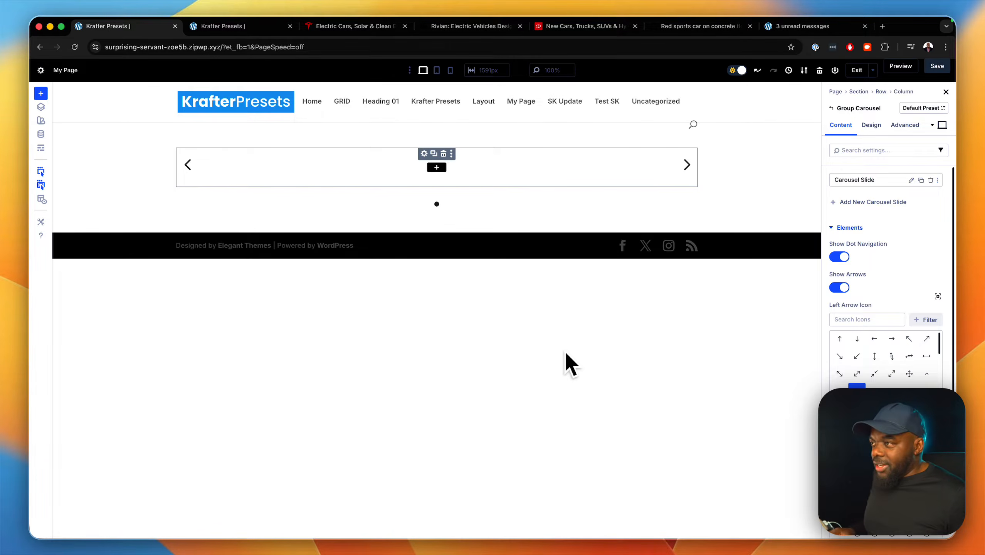
# Set the row's width and max width to 100% in its sizing settings.
pyautogui.moveTo(281, 177)
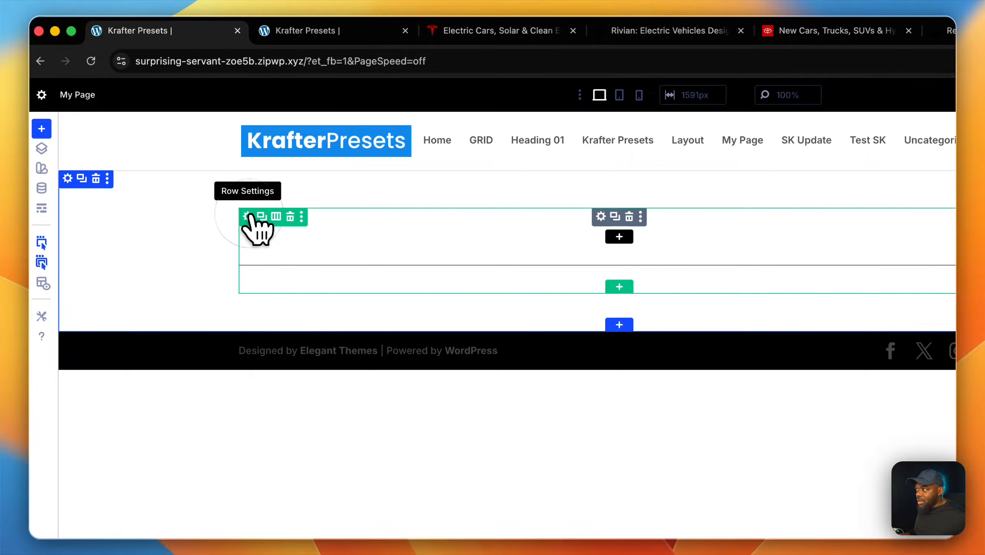
pyautogui.click(249, 216)
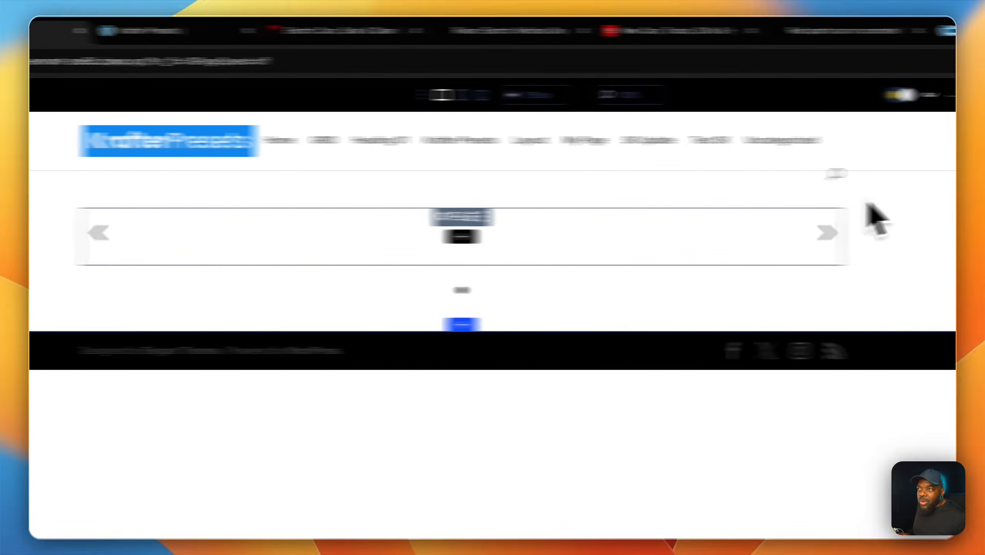
pyautogui.click(833, 149)
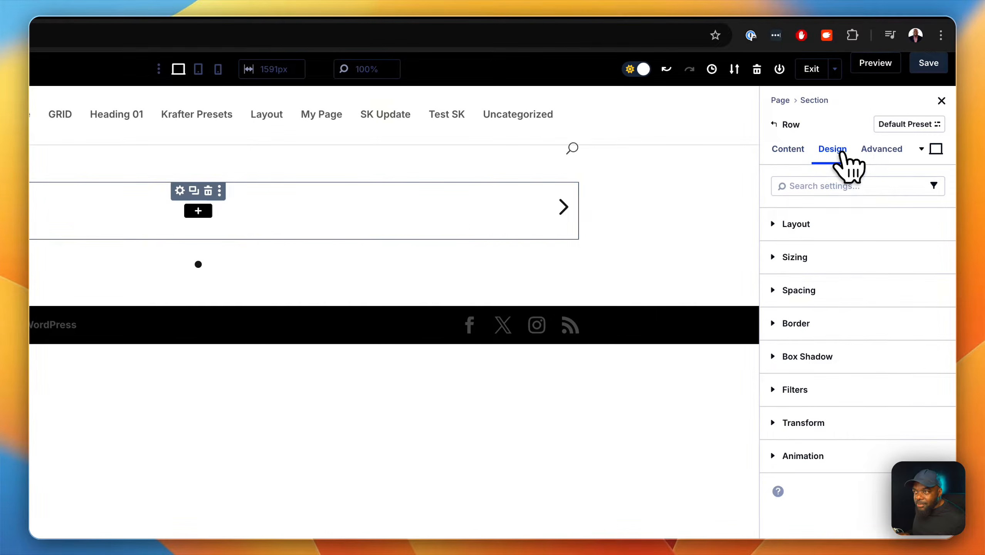
pyautogui.click(833, 259)
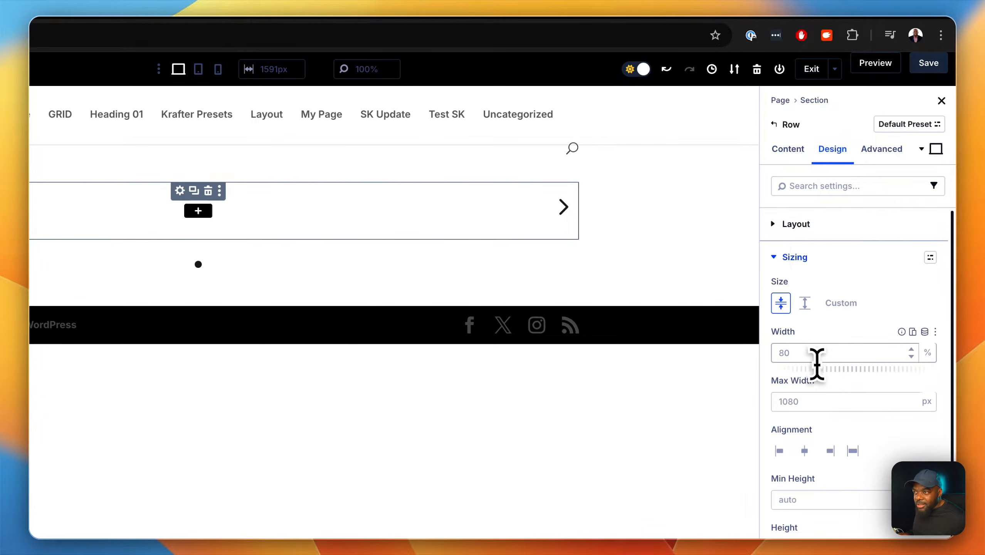
pyautogui.click(812, 350)
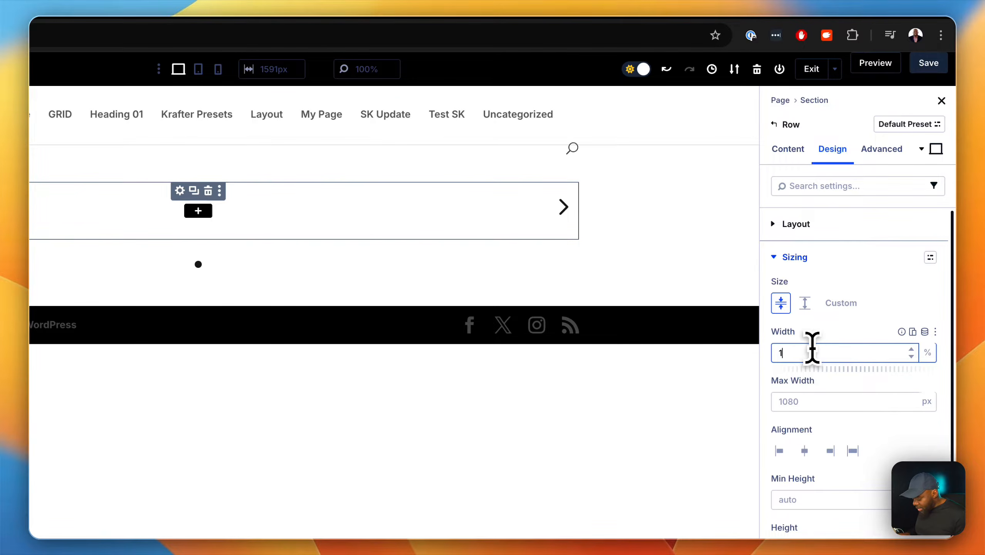
pyautogui.write('100%')
pyautogui.click(806, 403)
pyautogui.write('100%')
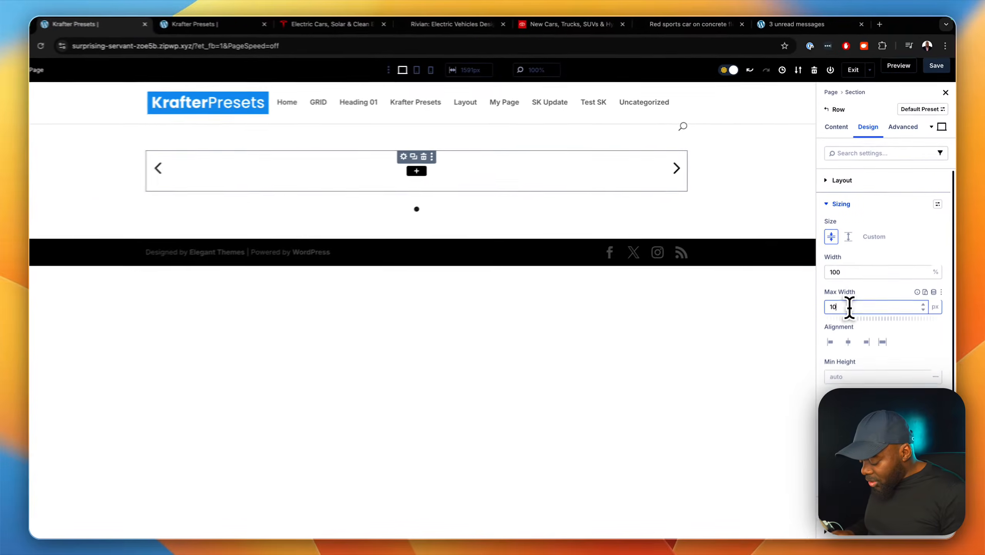
pyautogui.press('Return')
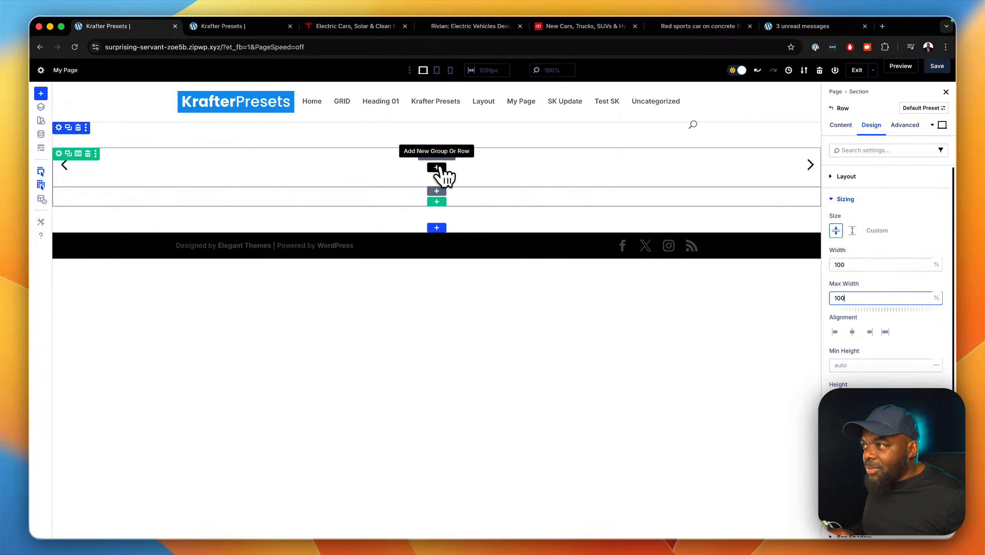
# Insert a Text module in the carousel slide and duplicate it twice to make three text modules.
pyautogui.click(436, 168)
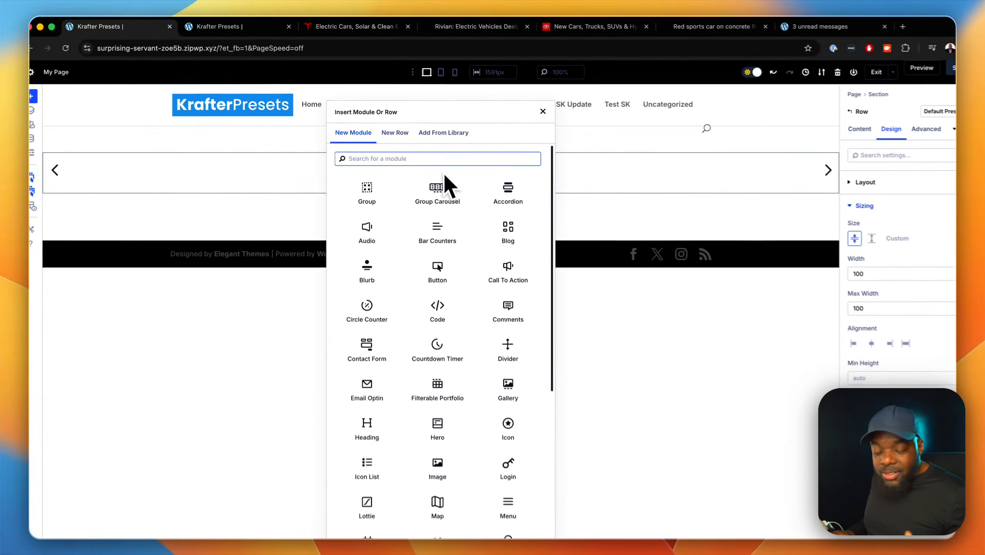
pyautogui.write('text')
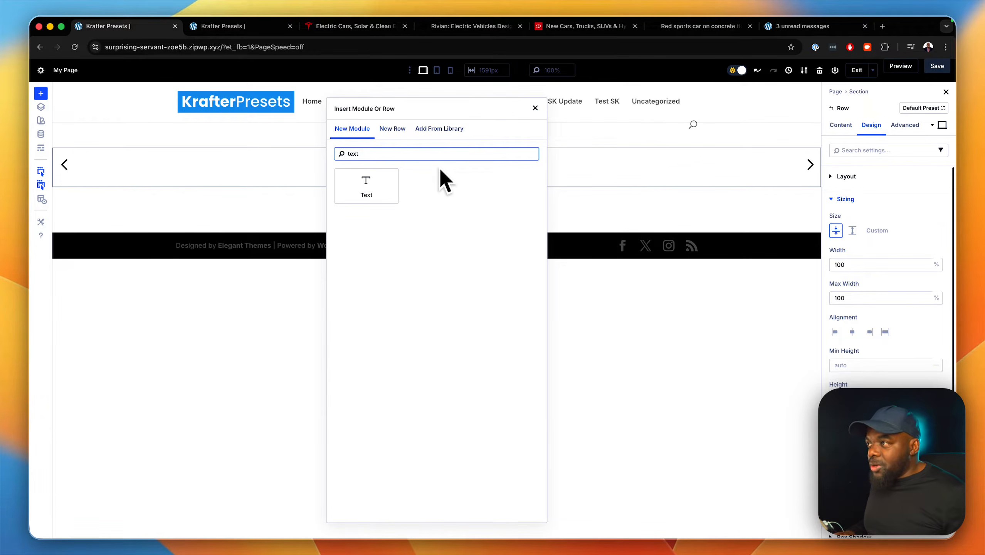
pyautogui.click(366, 186)
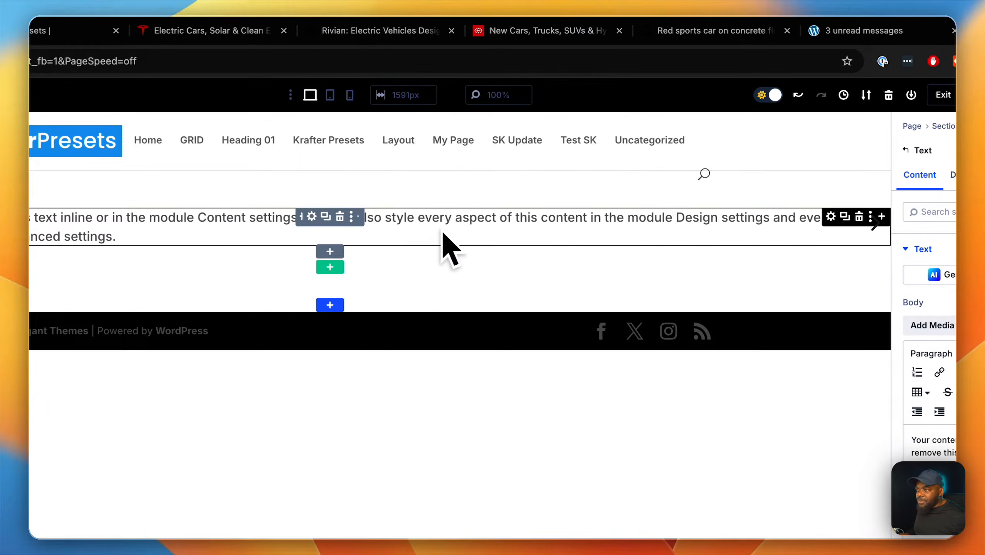
pyautogui.click(844, 216)
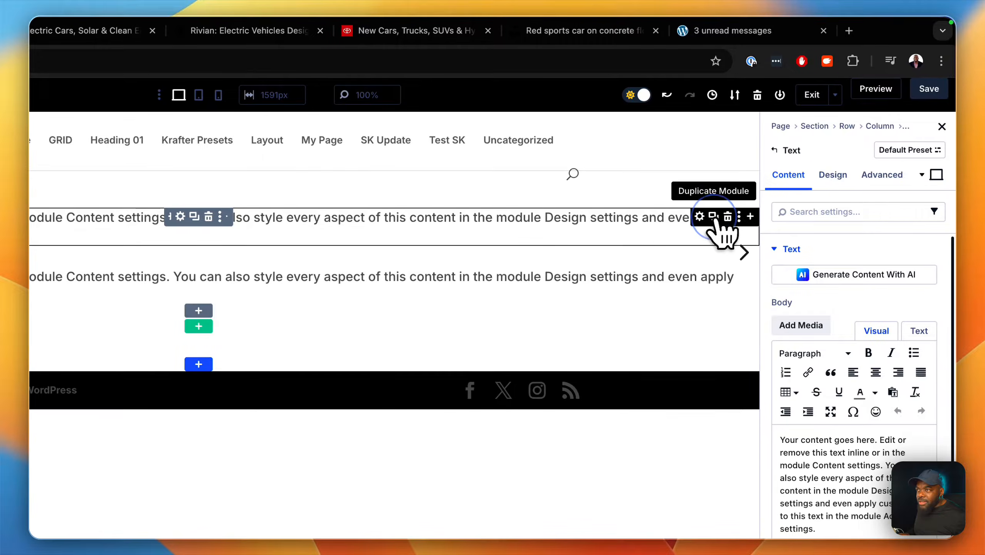
pyautogui.click(713, 216)
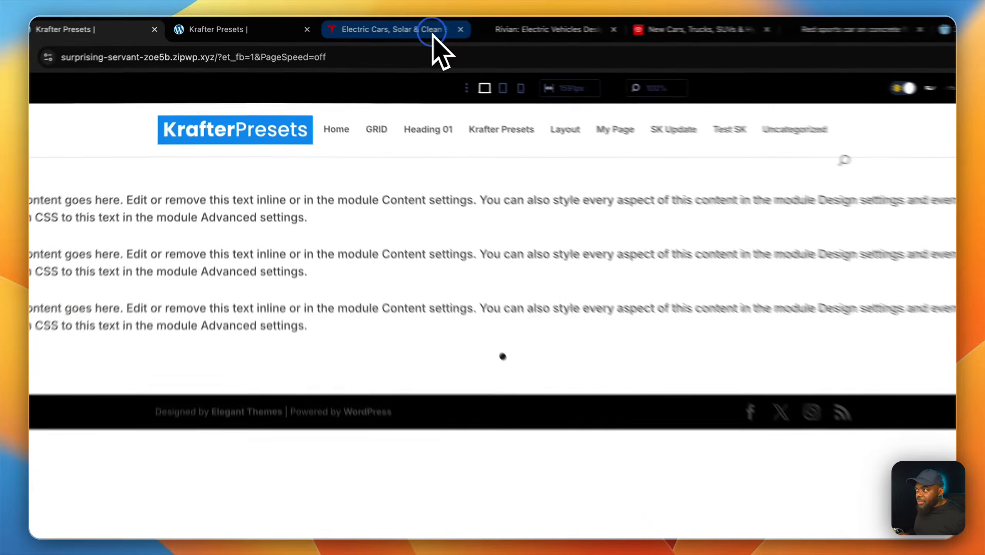
# Examine the text and button layout of the Tesla homepage's hero slide, and return to the page builder.
pyautogui.click(385, 27)
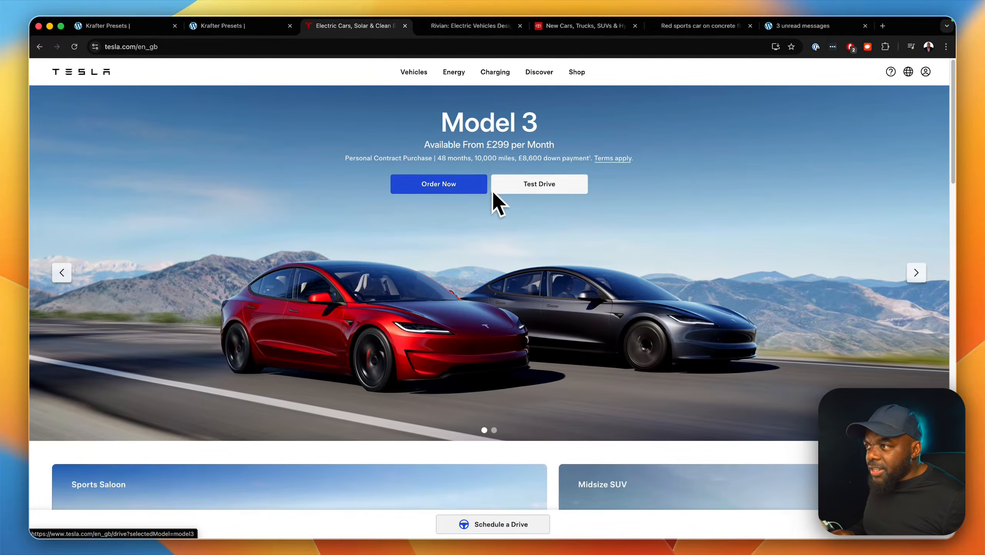
pyautogui.click(144, 28)
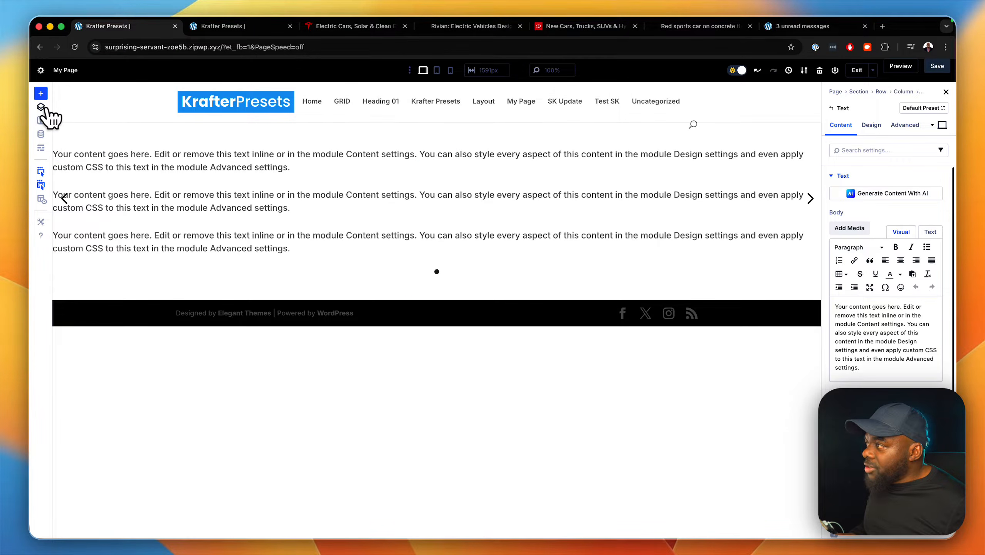
# Show the page layers and expand the row, column, Group Carousel and carousel slide down to their text modules.
pyautogui.click(42, 108)
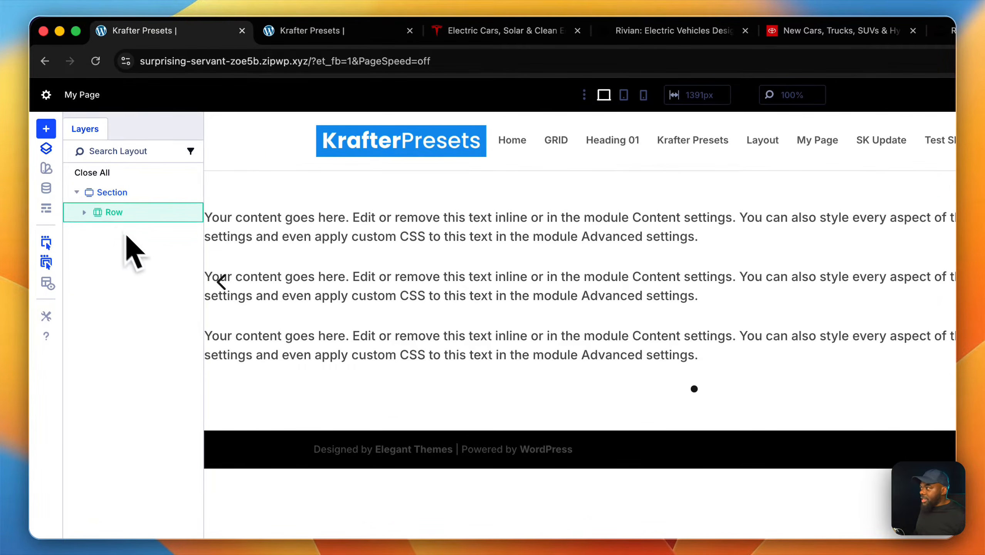
pyautogui.click(87, 212)
pyautogui.click(94, 232)
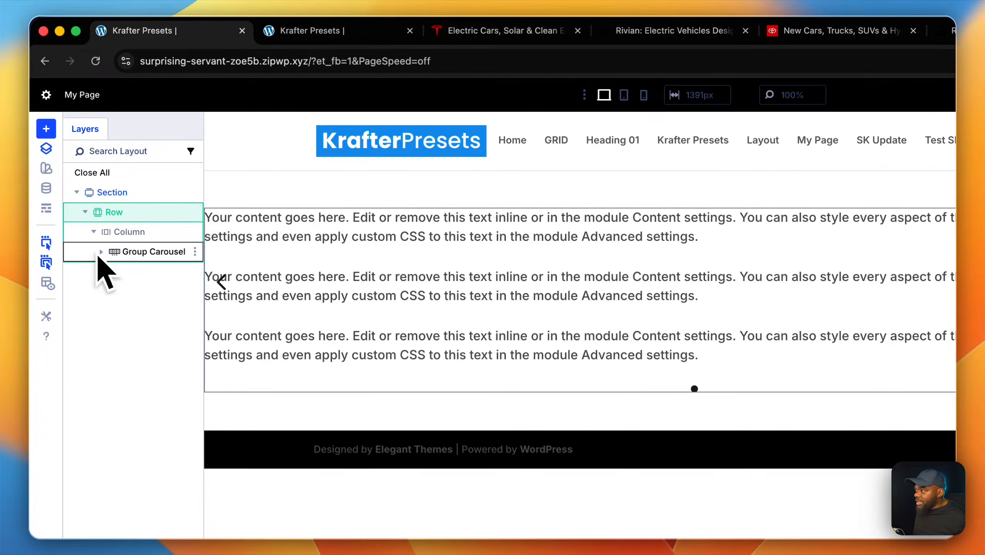
pyautogui.click(103, 253)
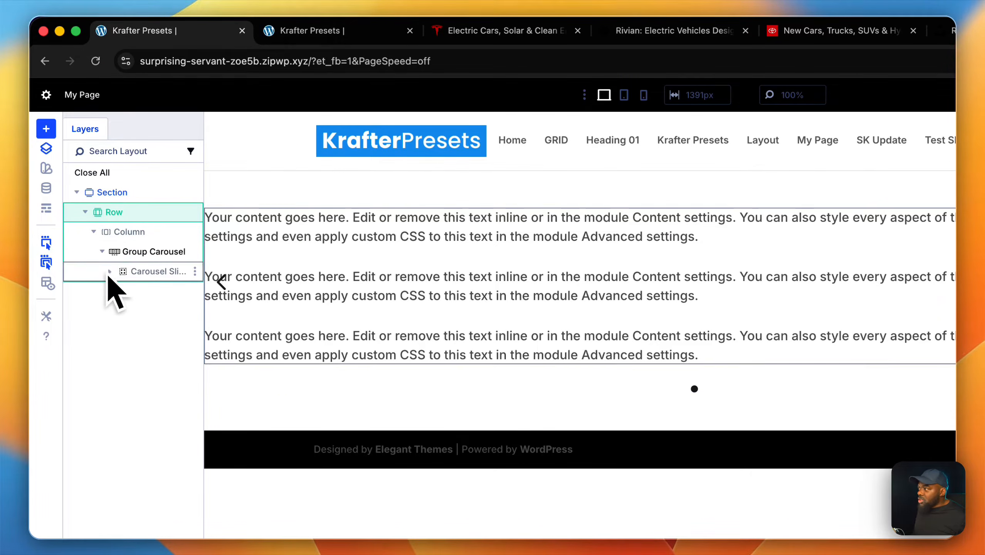
pyautogui.click(111, 271)
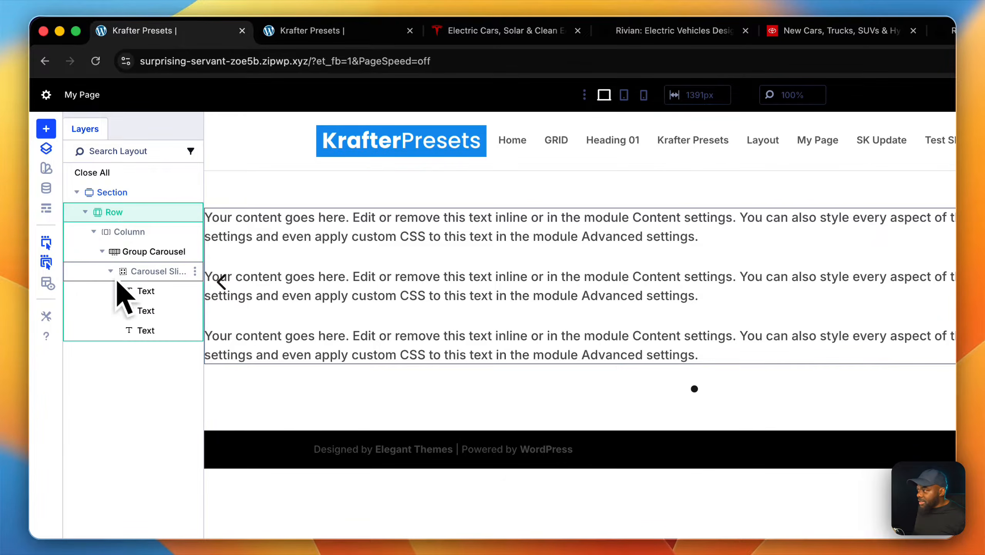
pyautogui.click(156, 292)
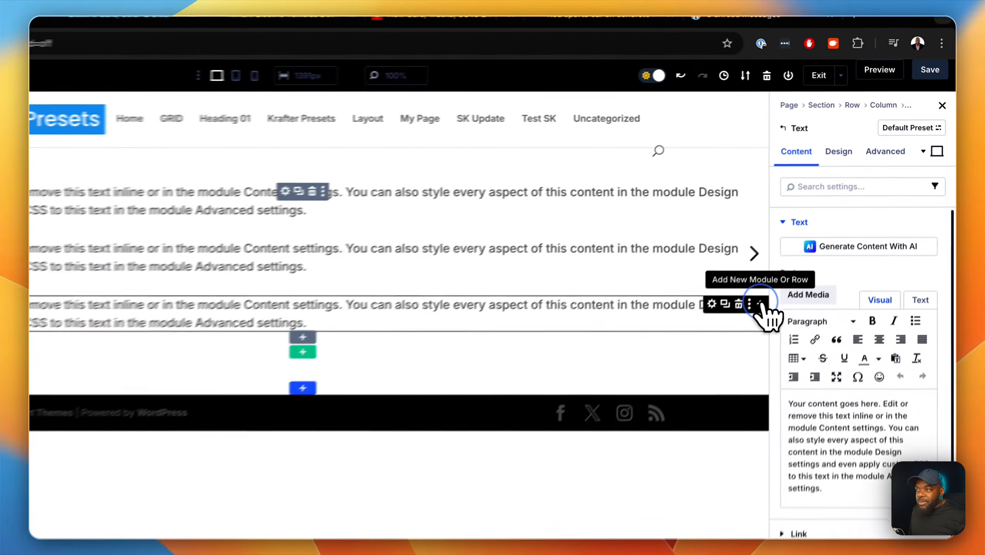
# Add a Group below the third text module and place two Button modules inside it.
pyautogui.click(815, 235)
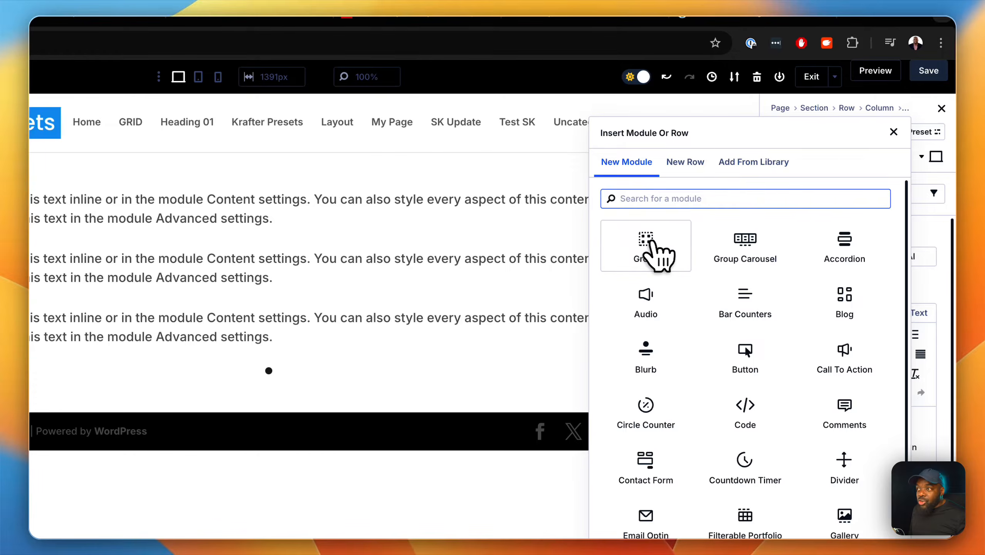
pyautogui.click(649, 241)
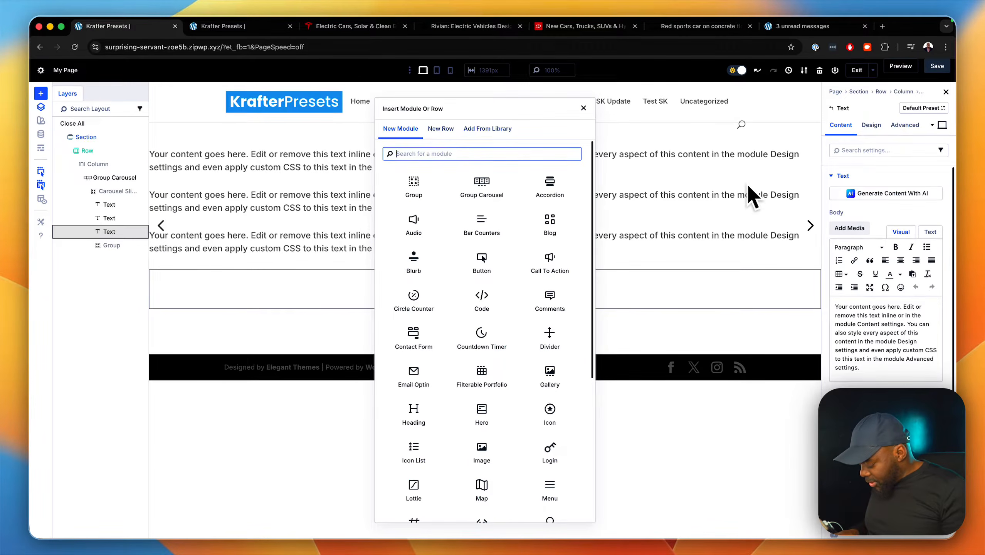
pyautogui.write('bu')
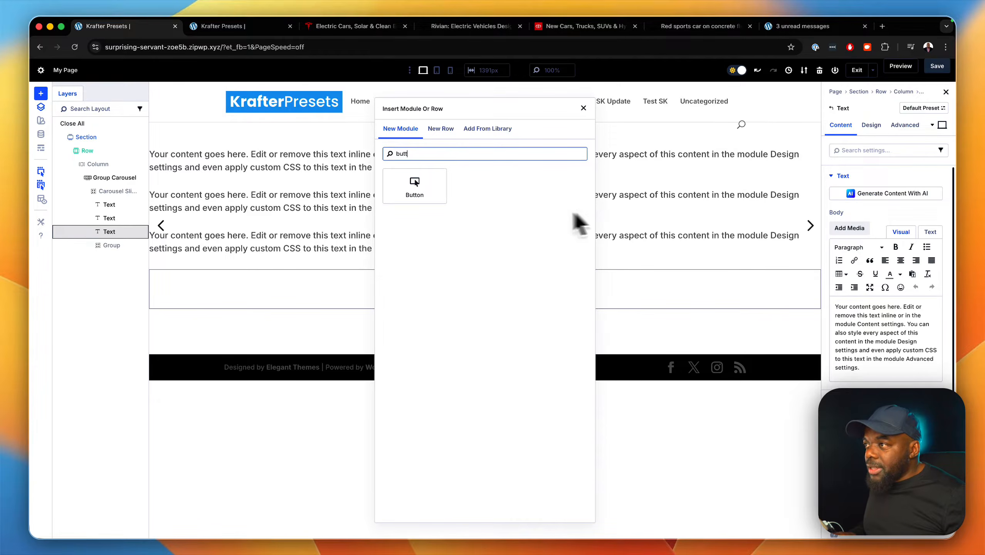
pyautogui.write('tt')
pyautogui.click(414, 187)
pyautogui.click(190, 276)
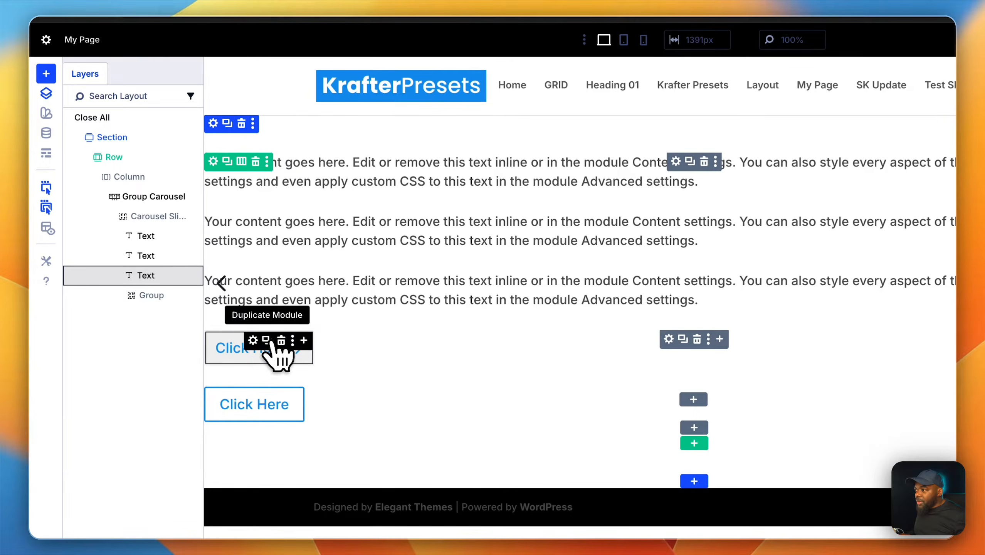
# Set the button group's layout direction to Row and its content justification to Center.
pyautogui.click(677, 340)
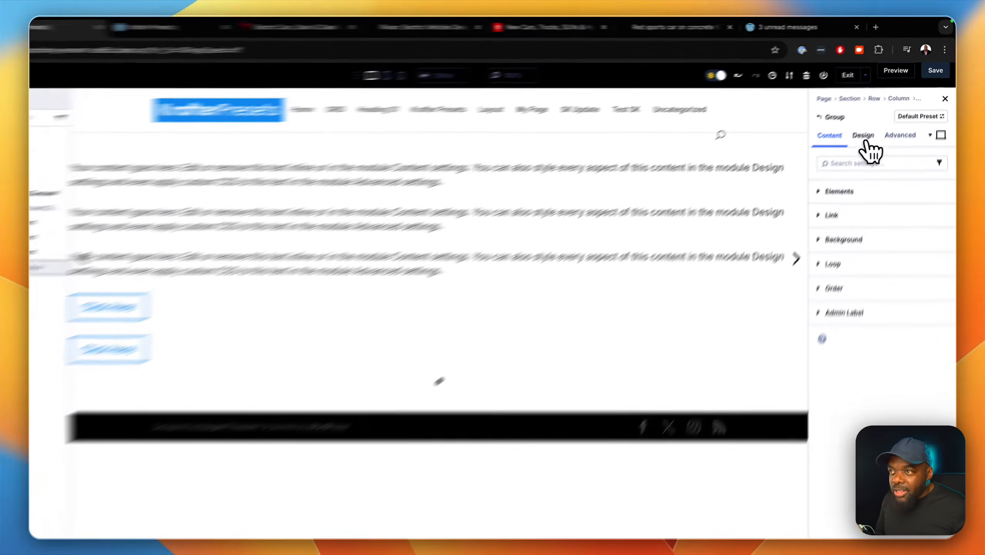
pyautogui.click(871, 125)
pyautogui.click(822, 243)
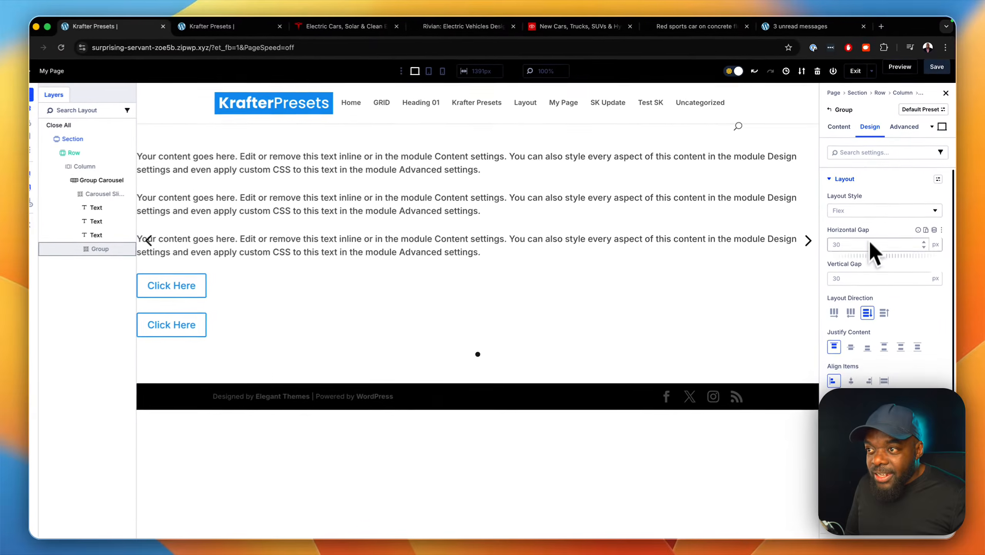
pyautogui.click(836, 308)
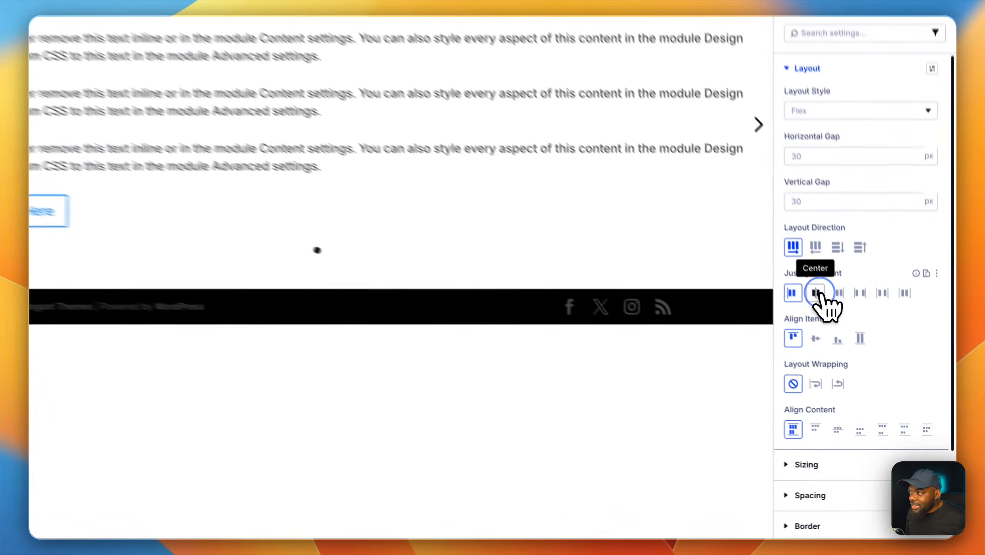
pyautogui.click(853, 341)
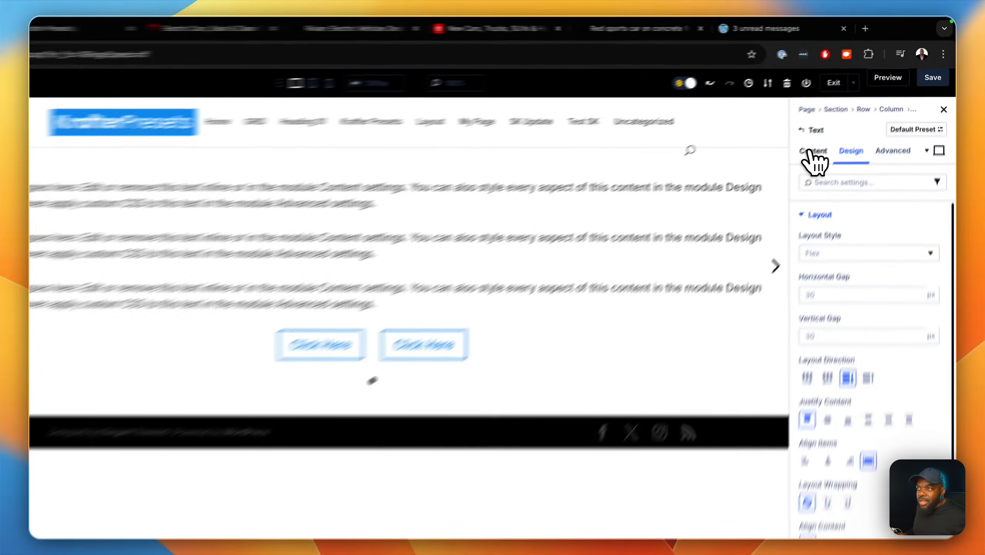
# Replace the first text module's body with "Mercedes" and center-align it, checking the Tesla homepage for the heading style.
pyautogui.click(841, 125)
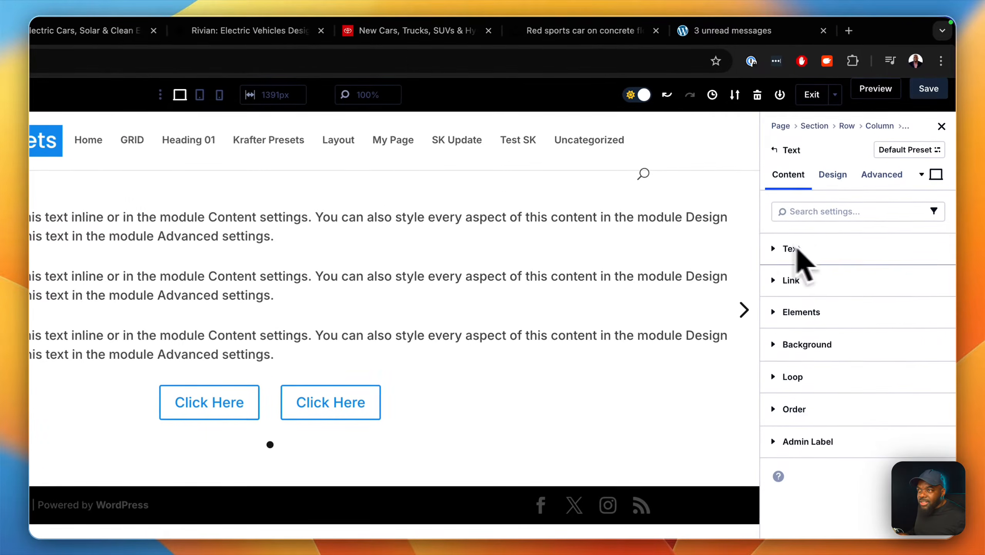
pyautogui.click(363, 37)
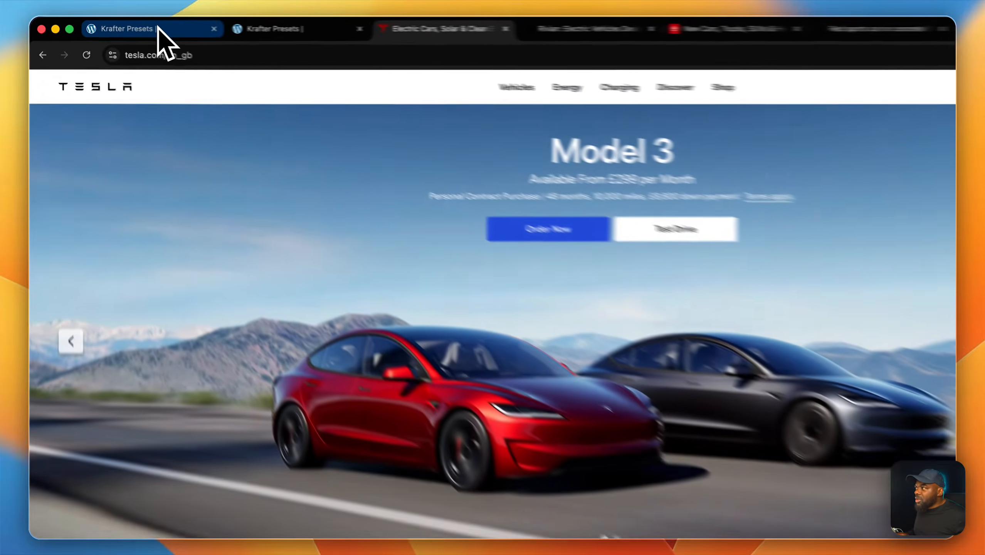
pyautogui.click(144, 27)
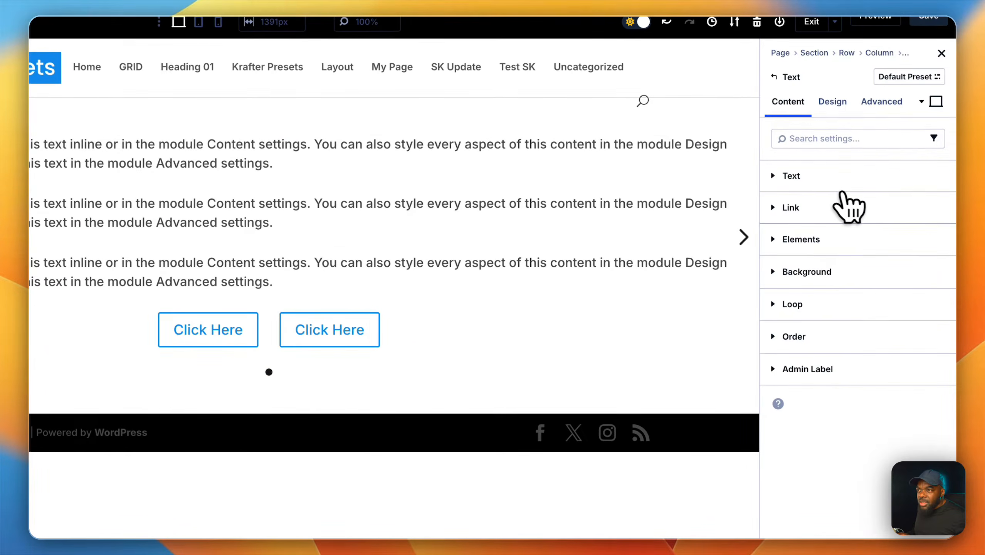
pyautogui.click(831, 183)
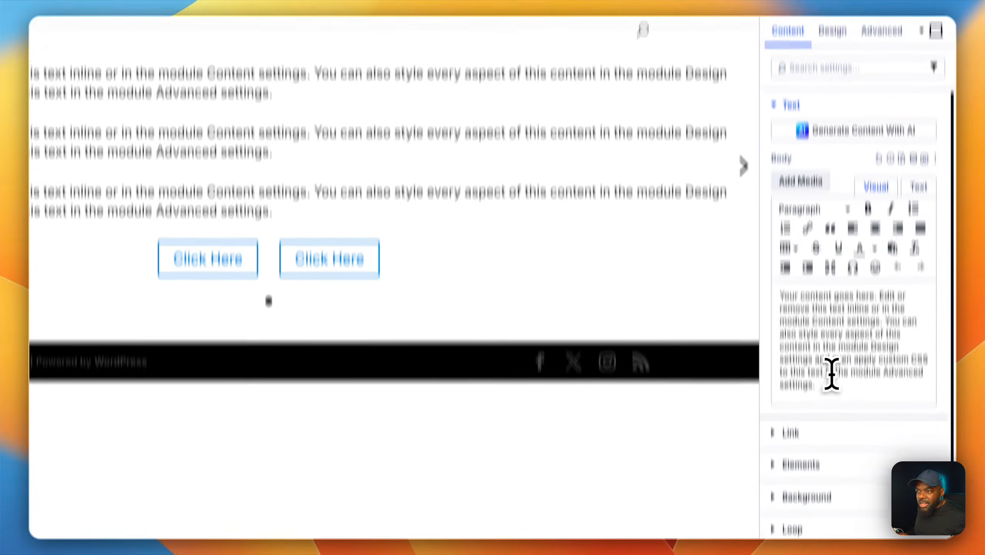
pyautogui.click(825, 459)
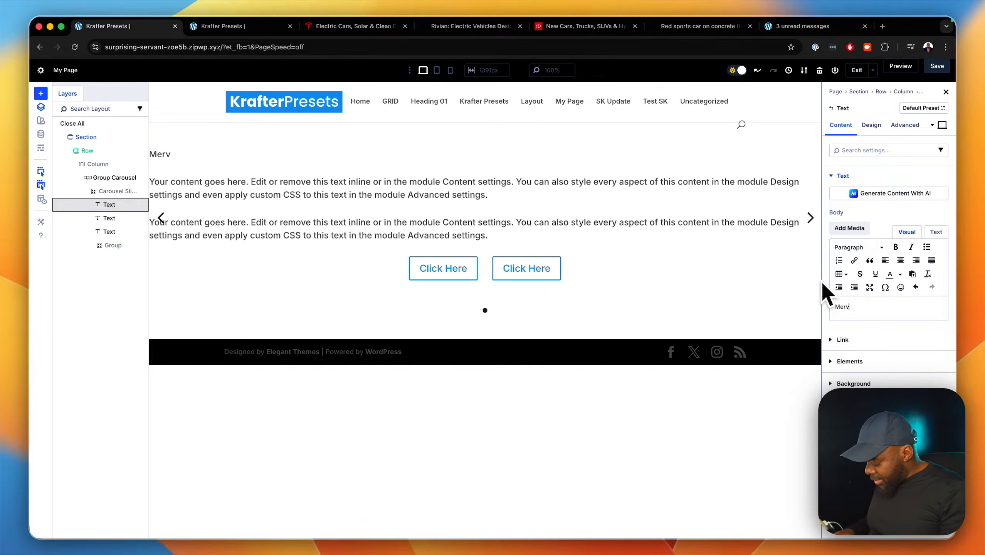
pyautogui.press('BackSpace')
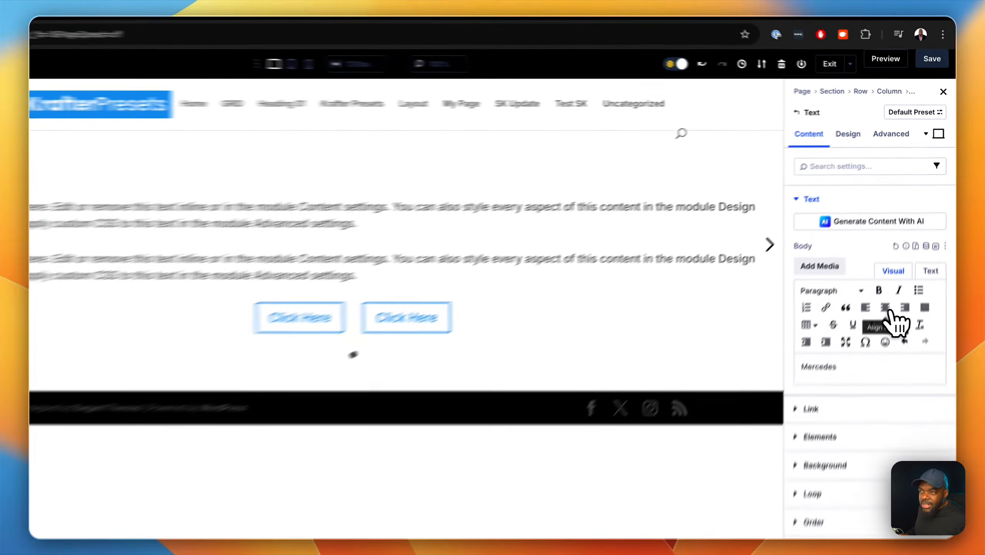
pyautogui.click(901, 260)
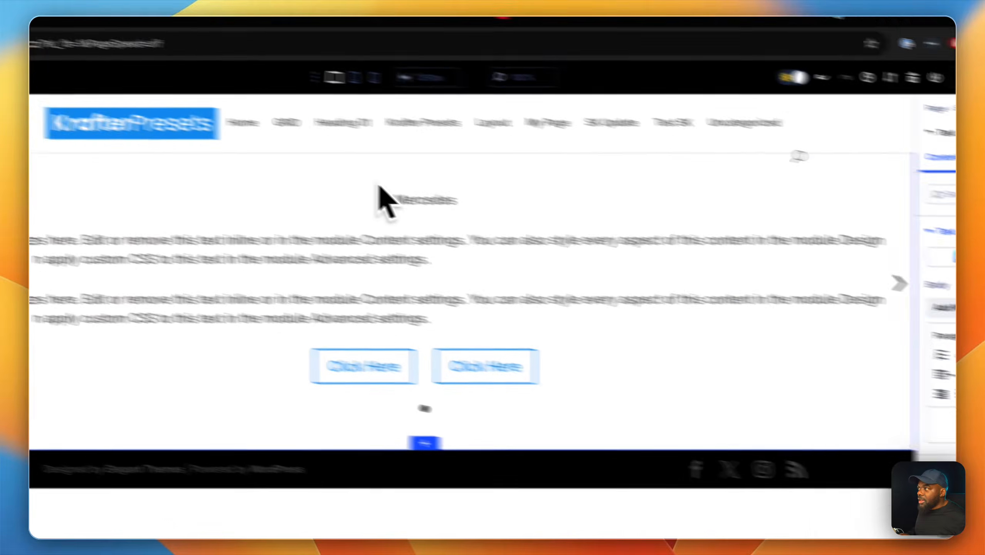
# Copy "Available From £349 per Month" from the Tesla homepage's hero and paste it over the second text module's placeholder text.
pyautogui.click(356, 31)
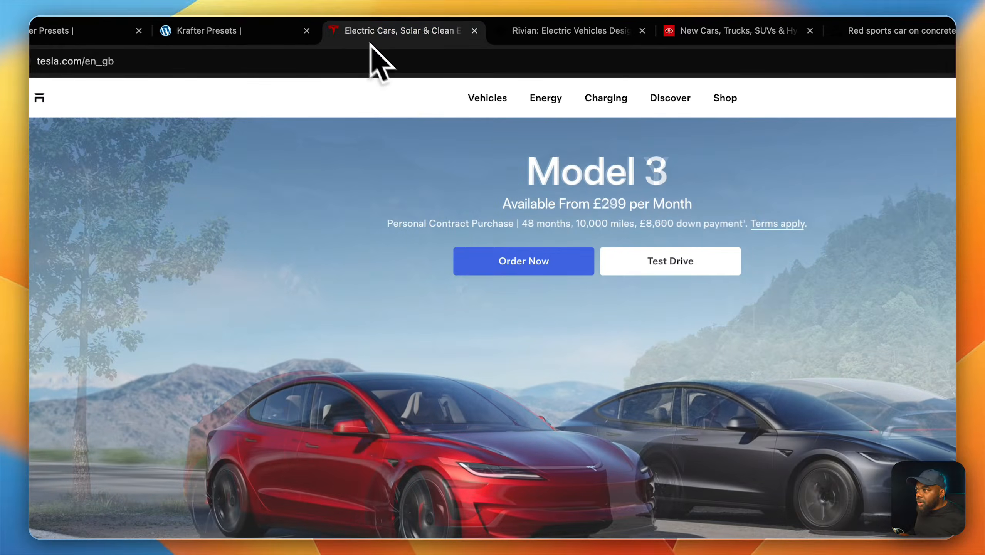
pyautogui.moveTo(505, 202); pyautogui.dragTo(688, 225)
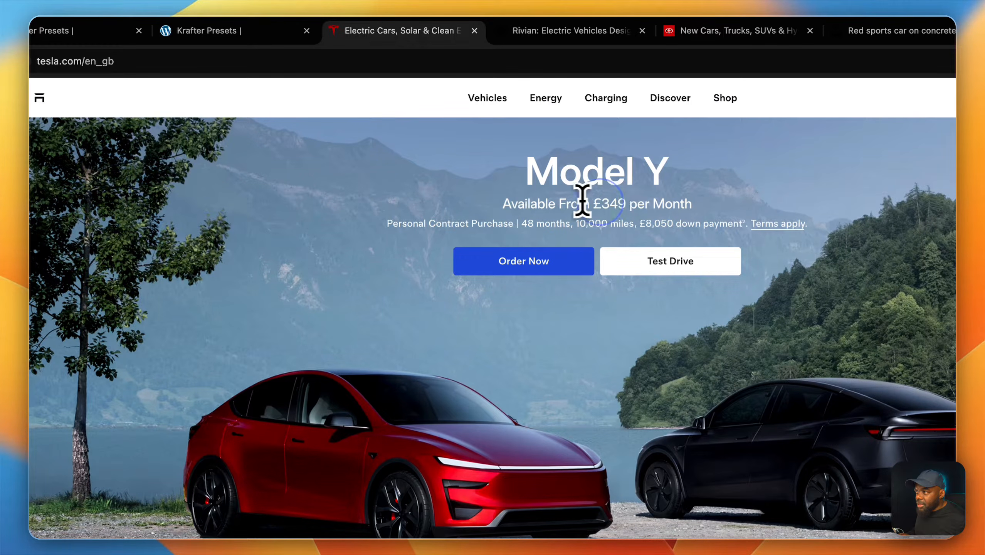
pyautogui.moveTo(506, 202); pyautogui.dragTo(696, 204)
pyautogui.hotkey('ctrl', 'c')
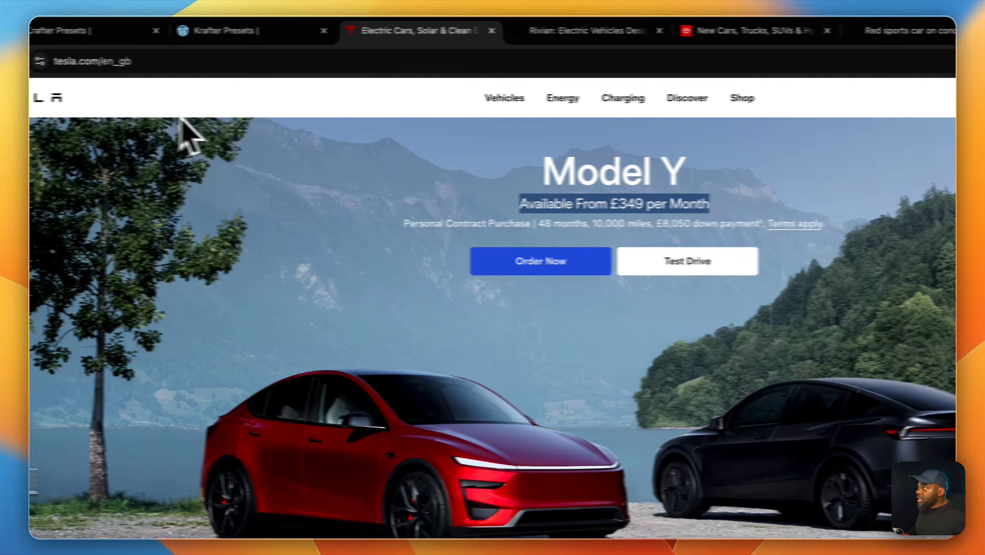
pyautogui.click(171, 32)
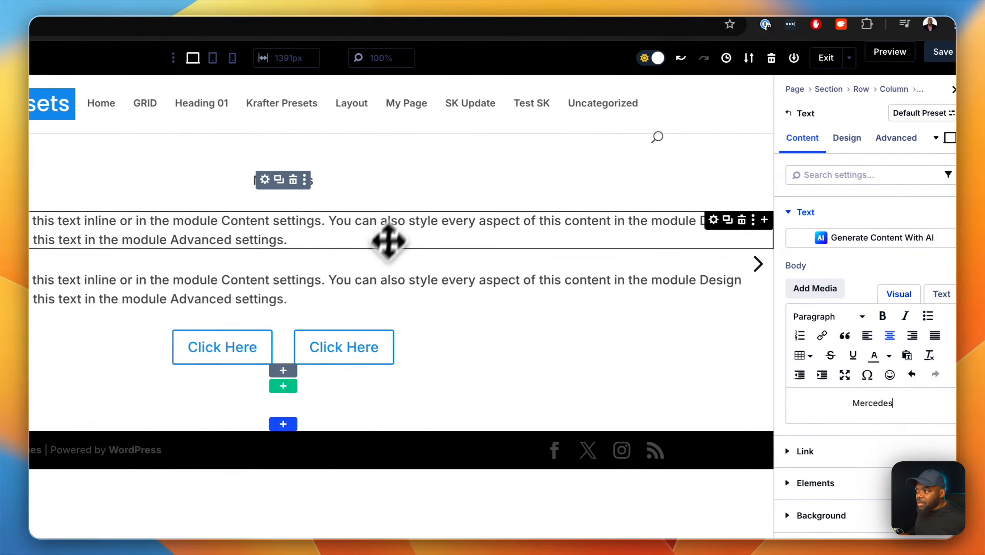
pyautogui.click(488, 239)
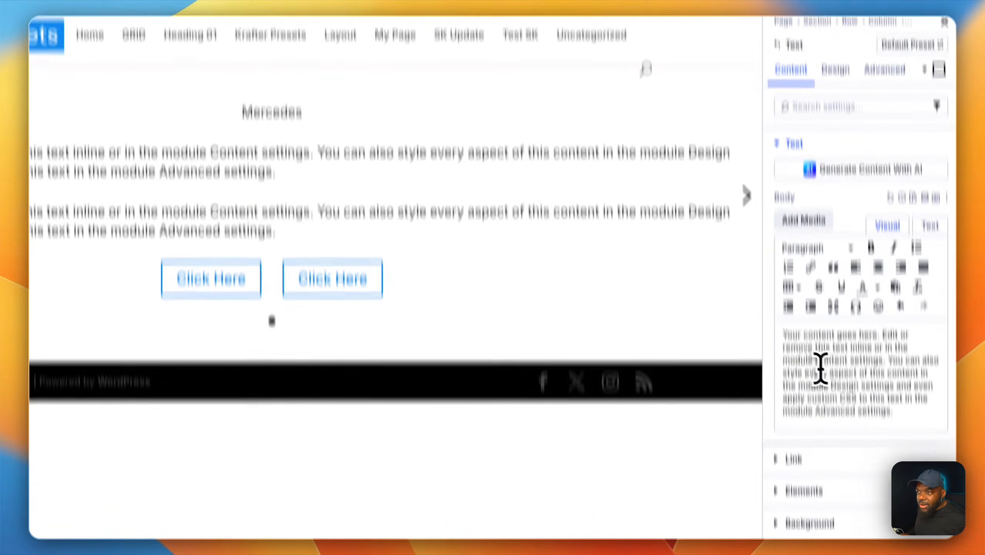
pyautogui.moveTo(890, 334); pyautogui.dragTo(763, 247)
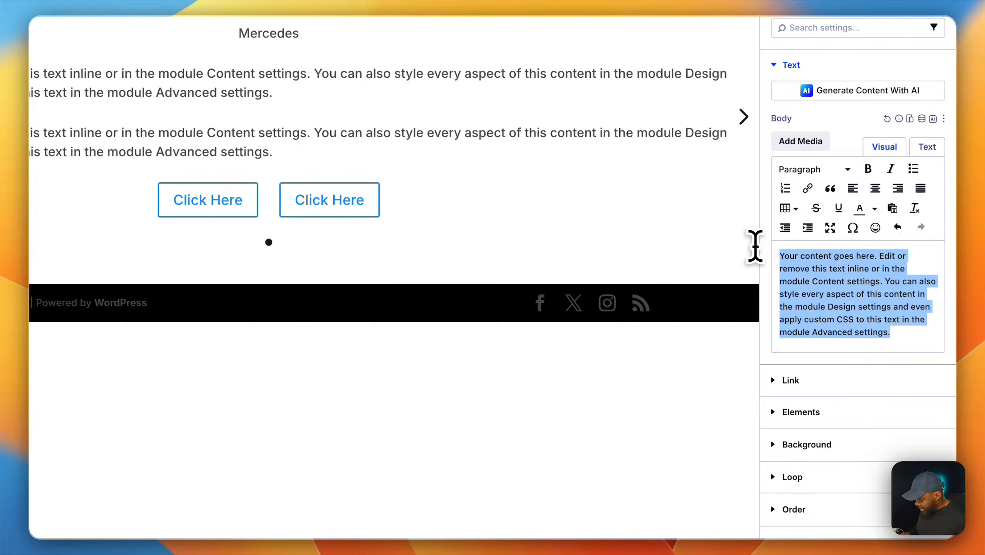
pyautogui.hotkey('ctrl', 'v')
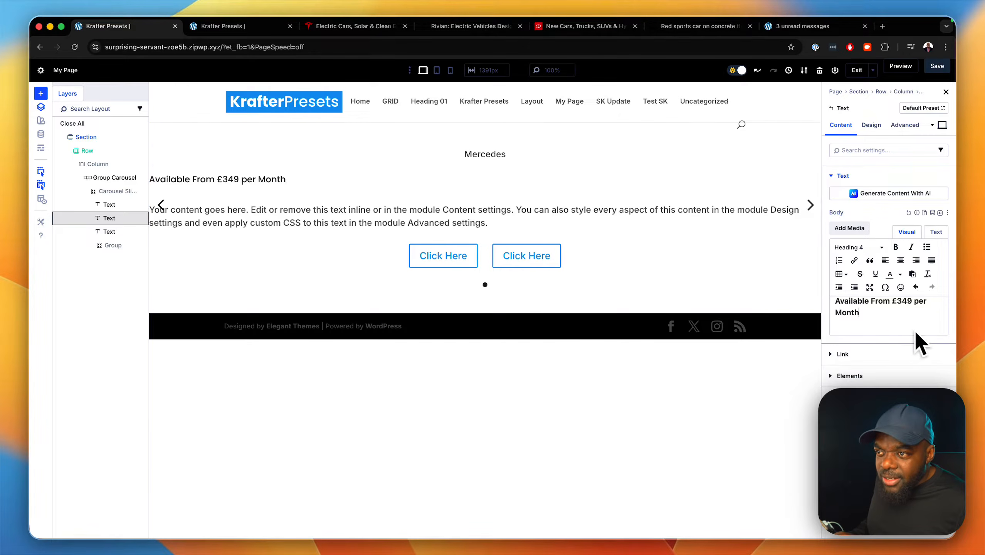
# Replace the pasted heading markup in the second text module's source with plain "Available From £349 per Month" and center-align it.
pyautogui.click(940, 233)
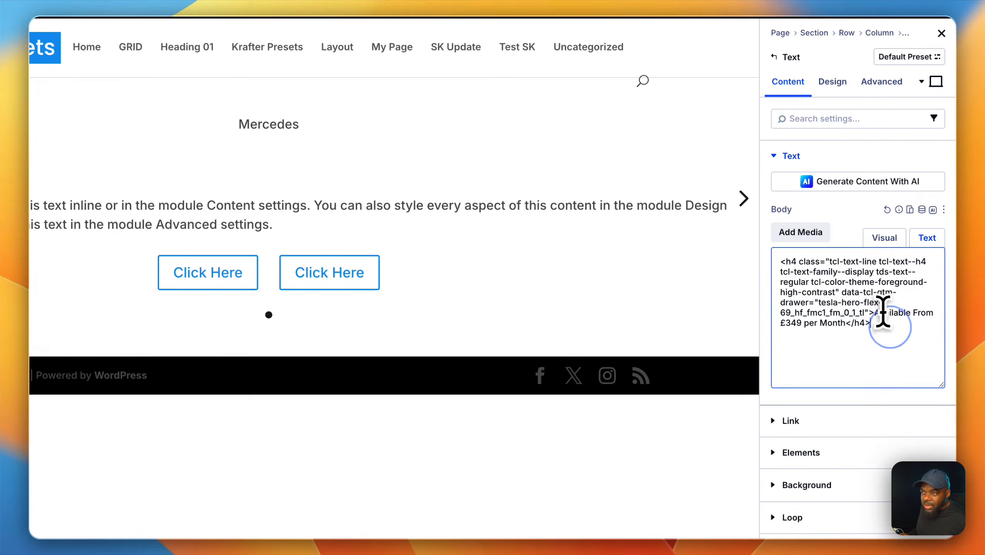
pyautogui.moveTo(886, 328); pyautogui.dragTo(756, 251)
pyautogui.press('super+v')
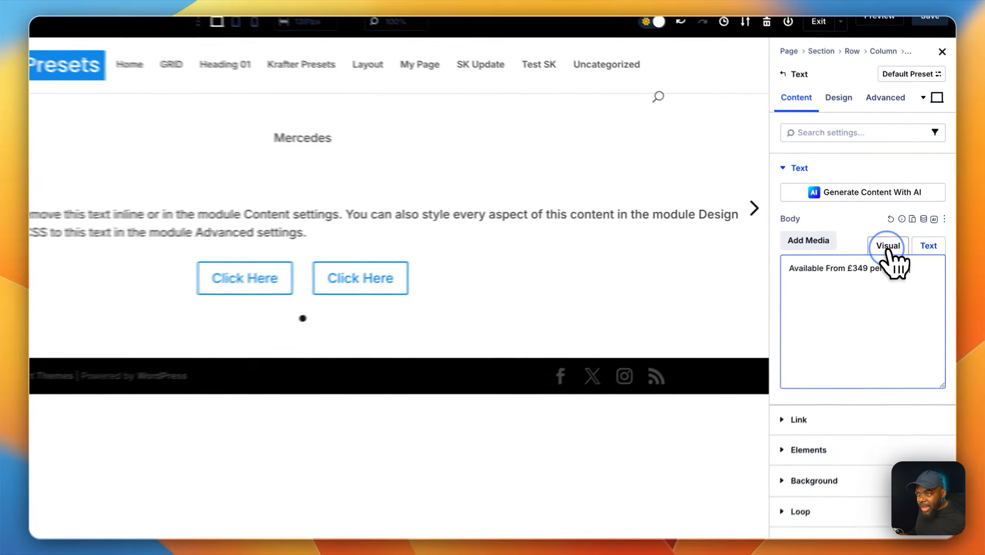
pyautogui.click(909, 246)
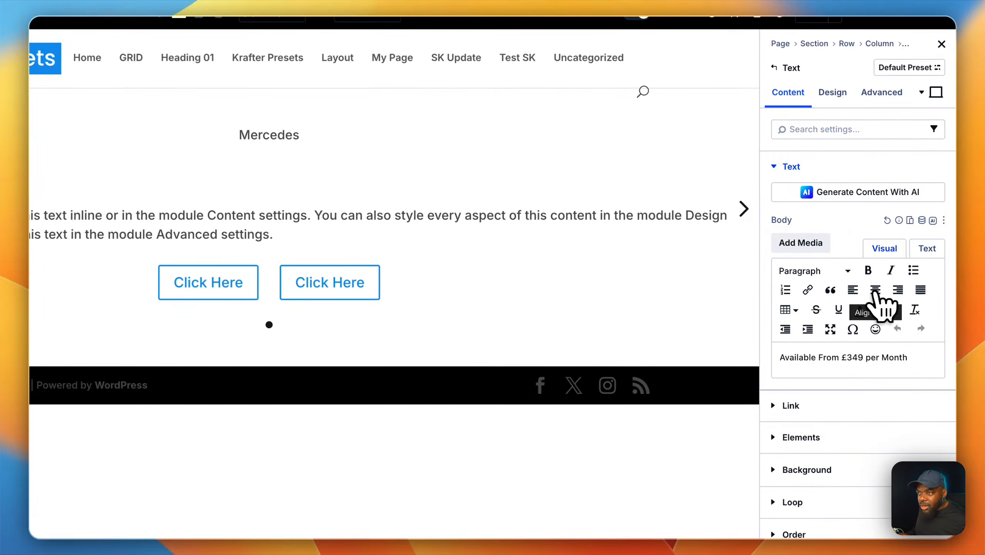
pyautogui.click(901, 260)
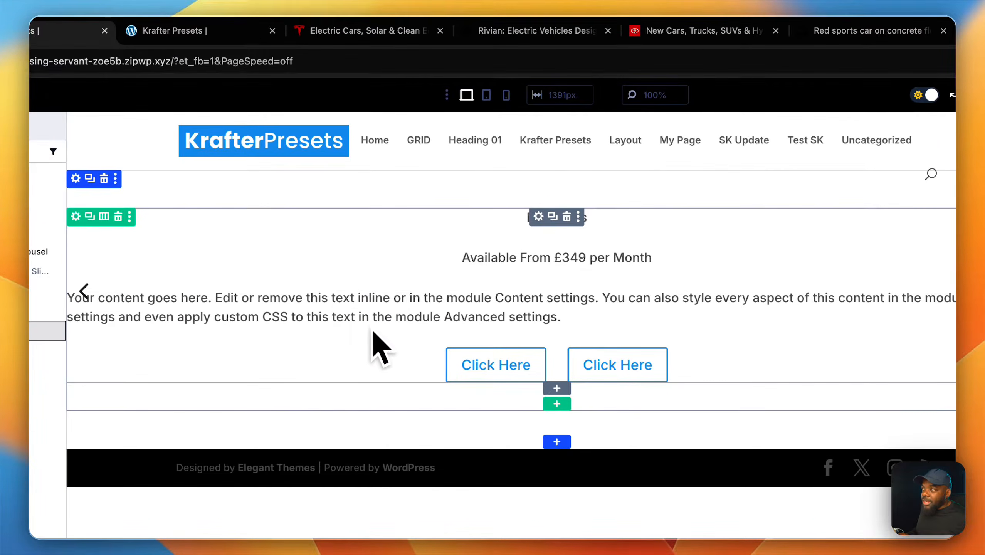
# Copy "Personal Contract Purchase | 48 months, 10,000 miles, £8,050 down payment. Terms apply." from the Tesla homepage into the third text module as centered plain text.
pyautogui.click(328, 31)
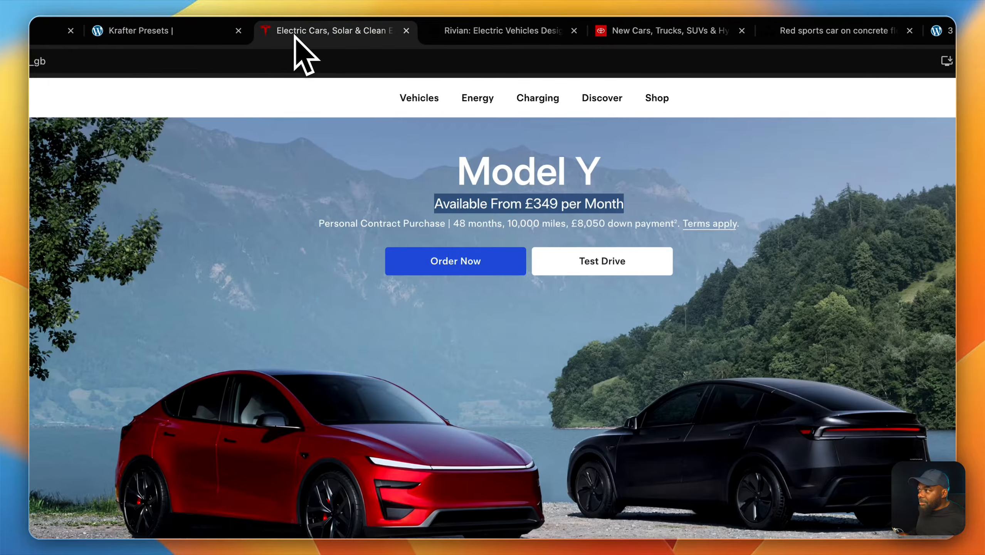
pyautogui.moveTo(321, 223); pyautogui.dragTo(736, 220)
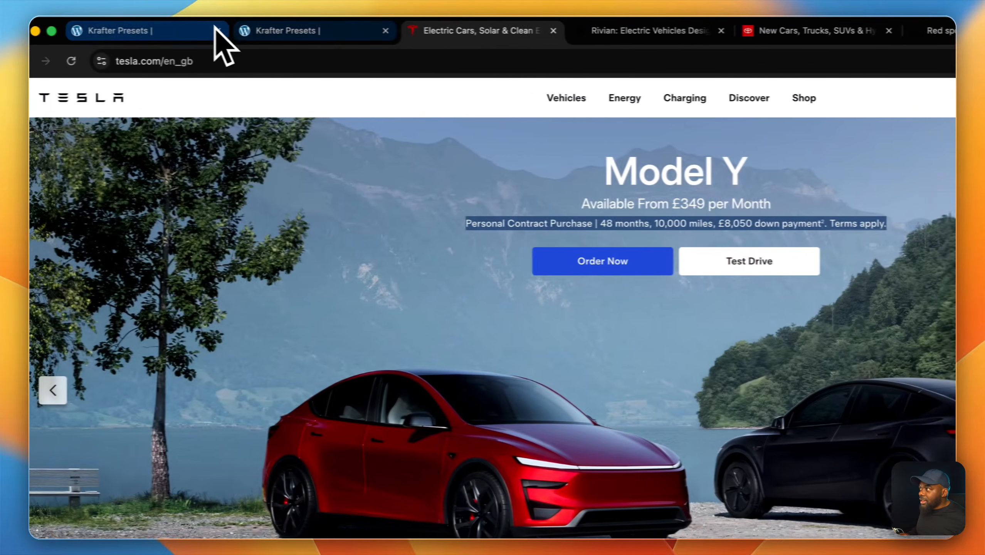
pyautogui.click(196, 32)
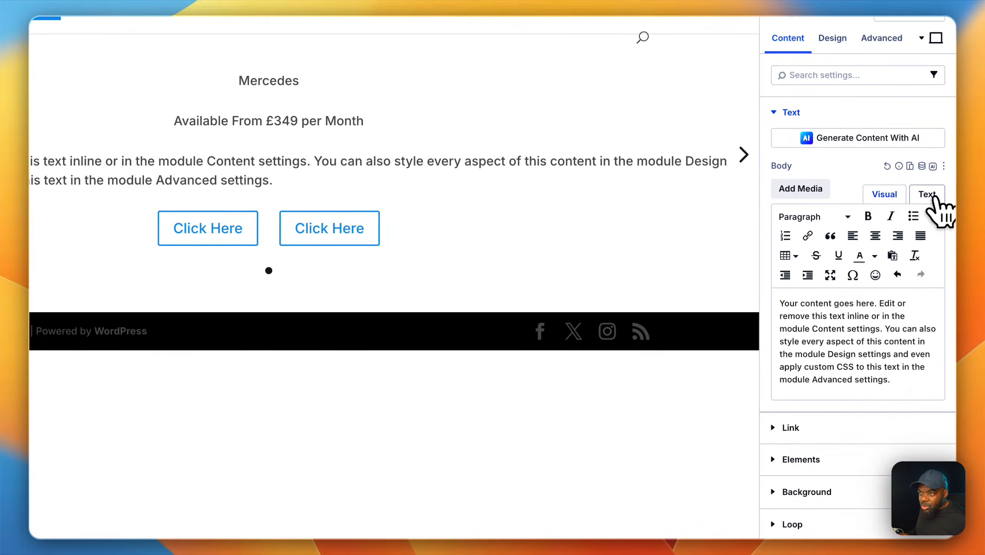
pyautogui.click(929, 195)
pyautogui.moveTo(893, 279); pyautogui.dragTo(775, 220)
pyautogui.write('Personal Contract Purchase | 48 months, 10,000 miles, £8,050 down payment2. Terms apply.')
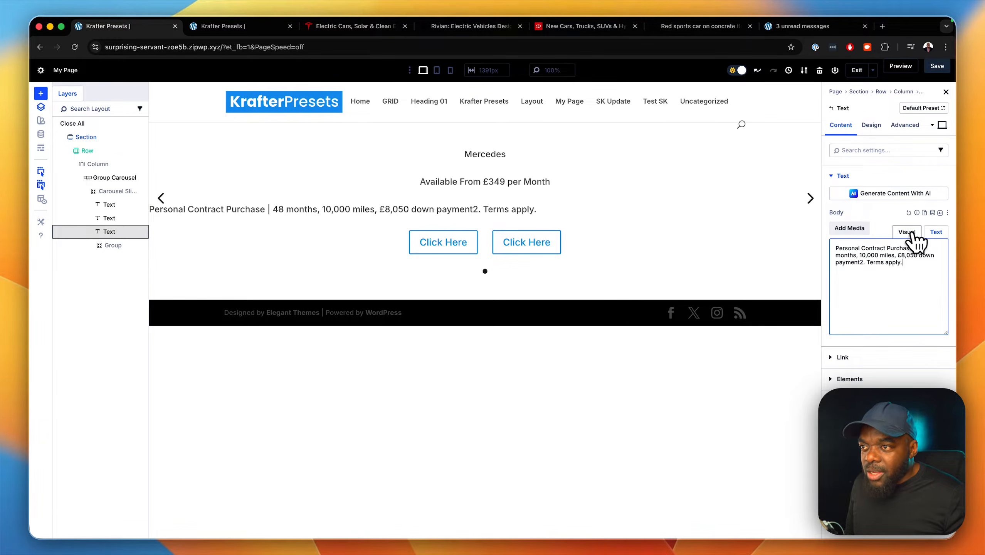
pyautogui.click(914, 233)
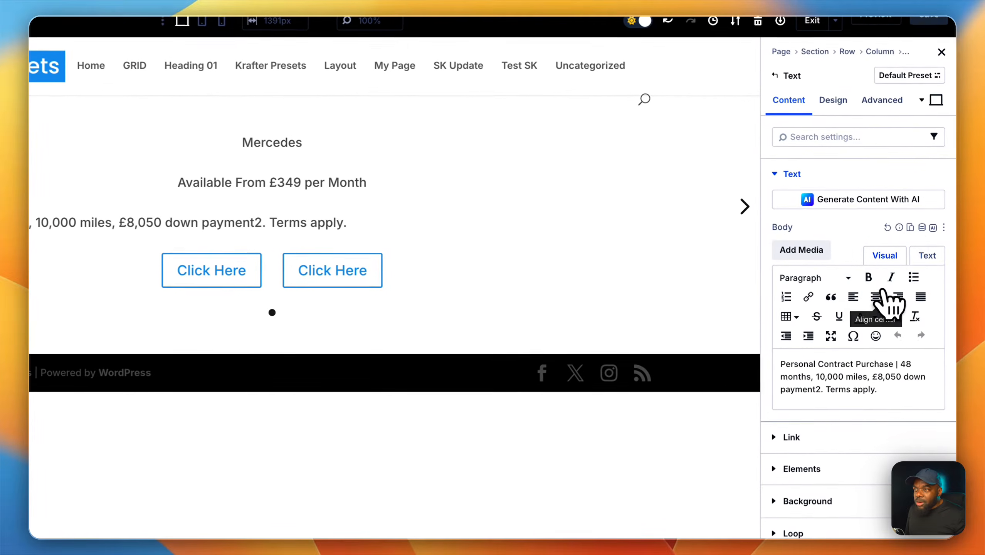
pyautogui.click(900, 261)
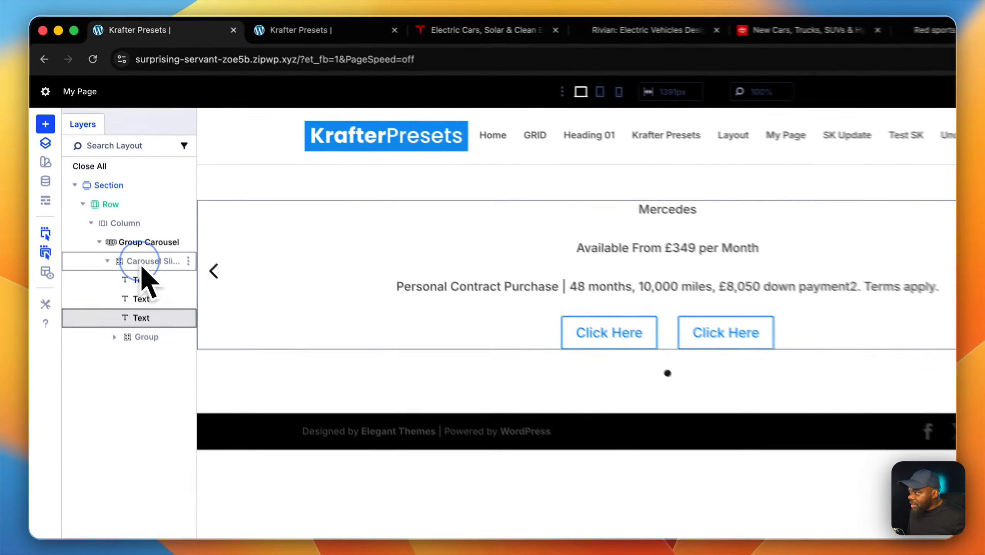
# Rename the carousel slide as Slider One and set the black side-profile car photo from the media library as its background image.
pyautogui.click(111, 195)
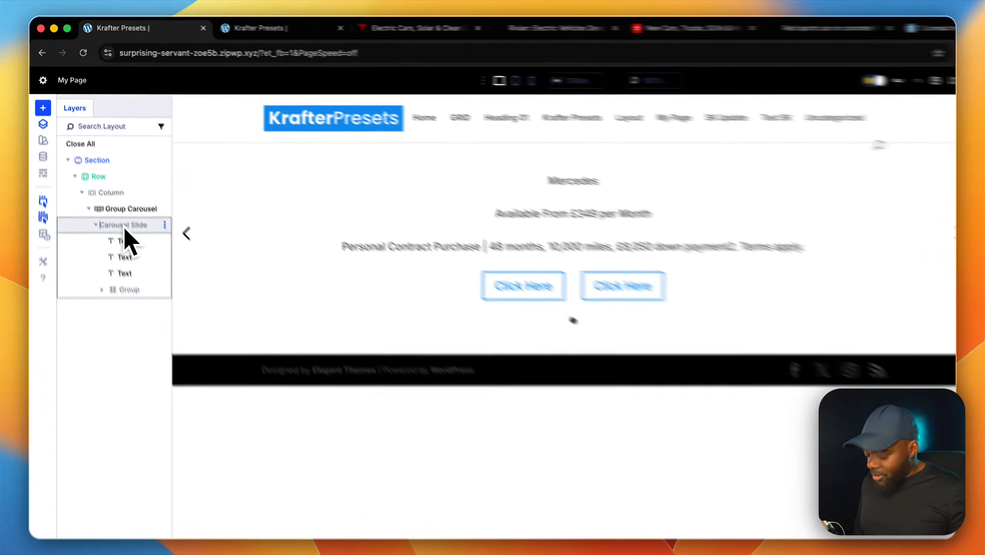
pyautogui.write('Slider One')
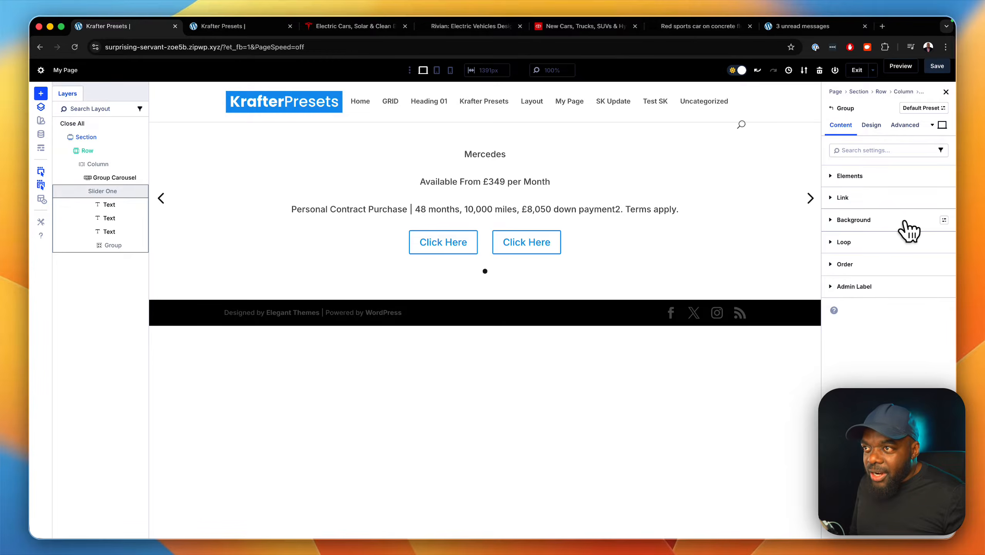
pyautogui.click(905, 222)
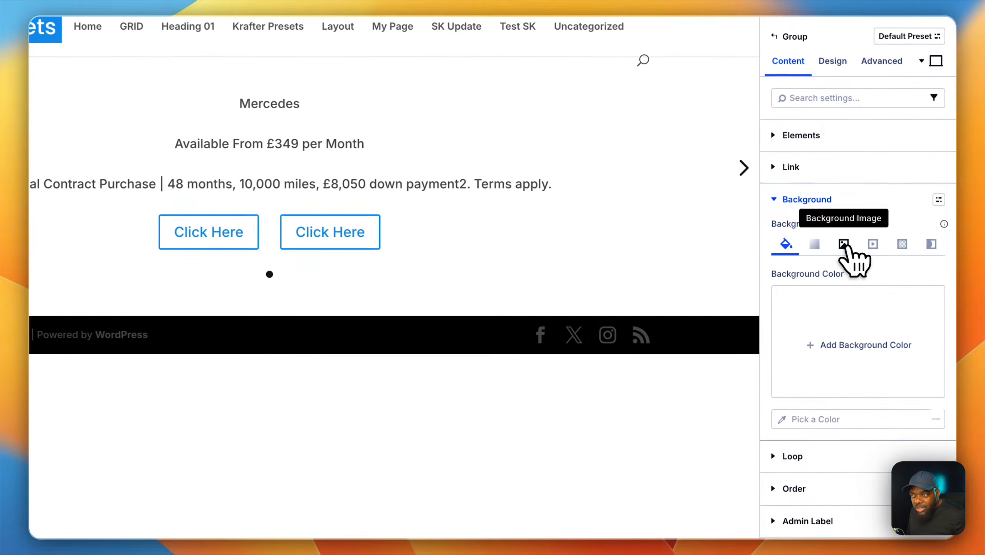
pyautogui.click(844, 244)
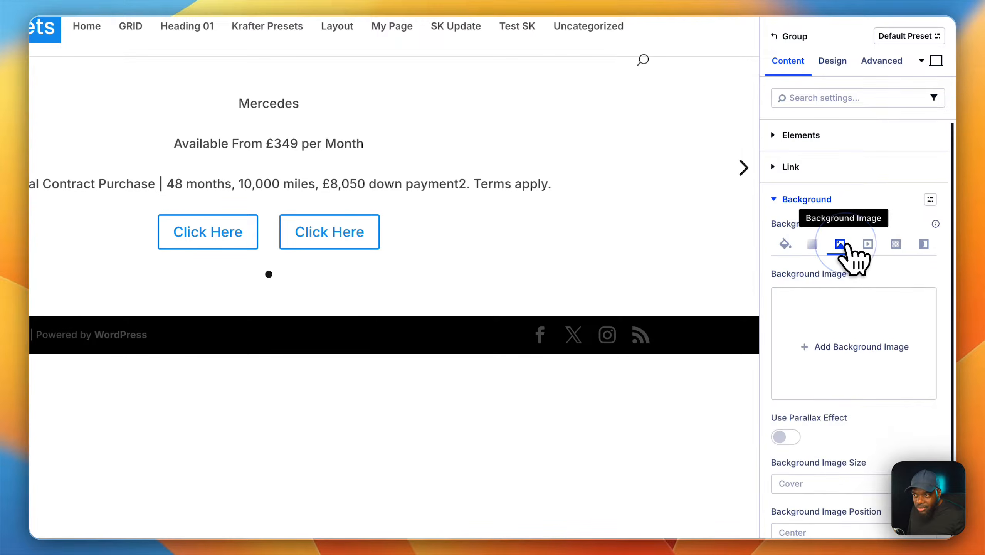
pyautogui.click(850, 347)
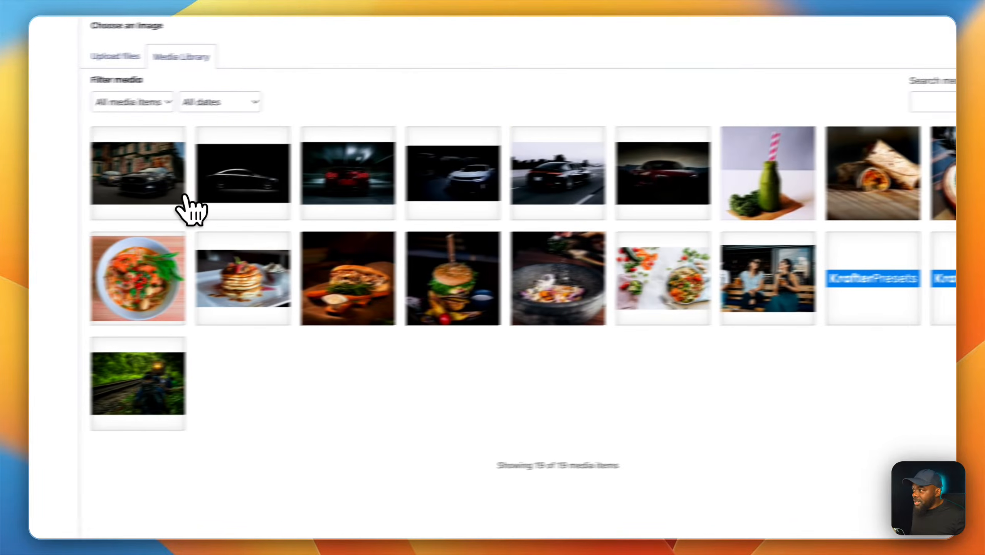
pyautogui.click(293, 178)
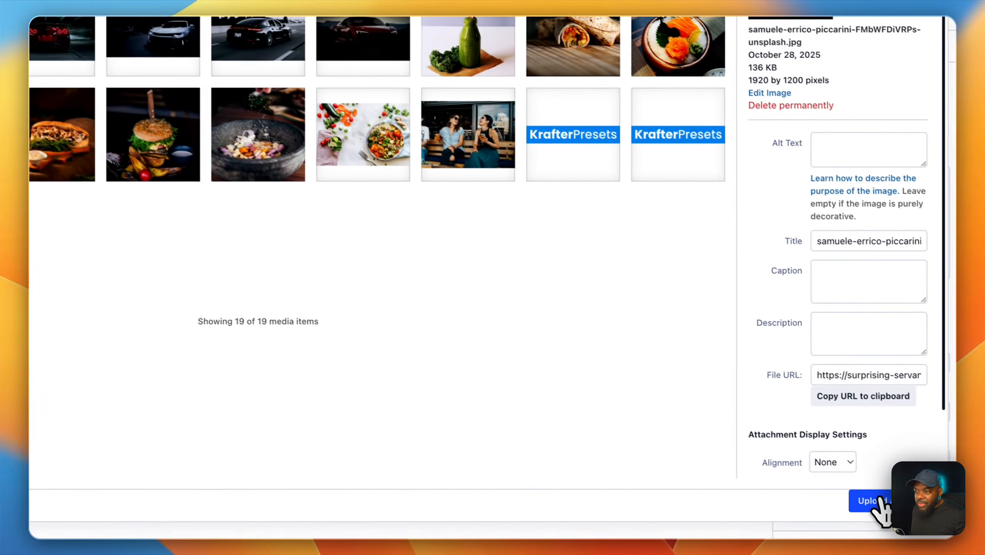
pyautogui.click(873, 498)
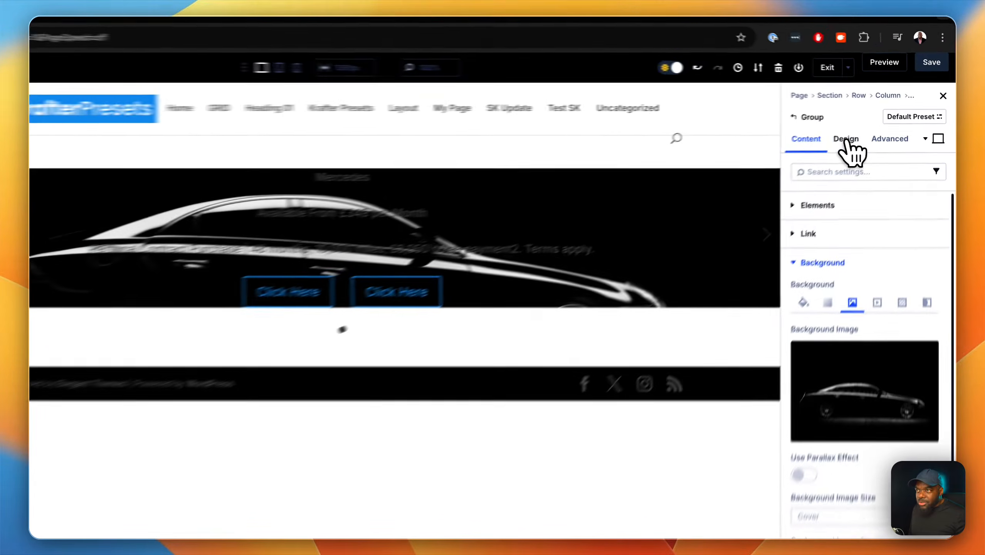
# Set the Slider One group's height to 800px in its sizing settings and save the page.
pyautogui.click(872, 125)
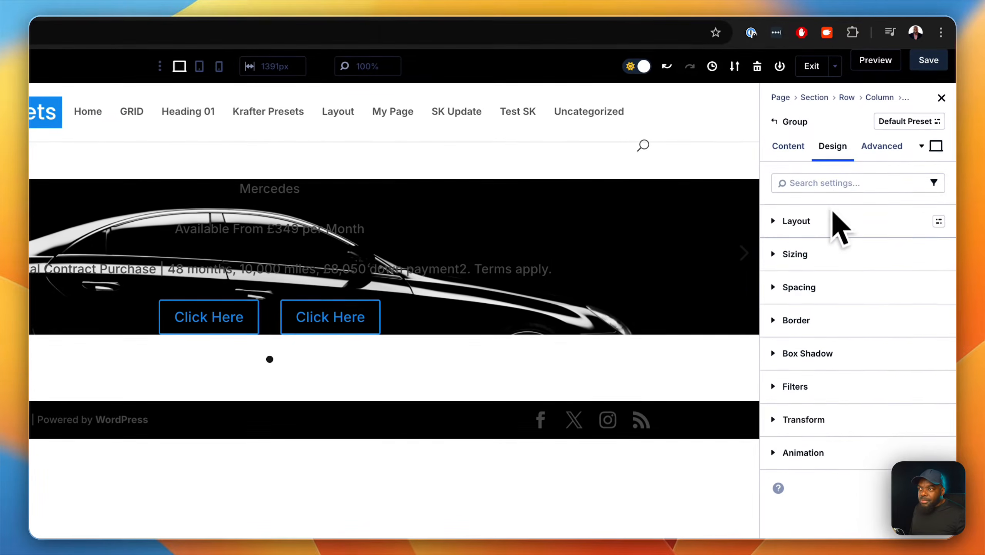
pyautogui.click(835, 257)
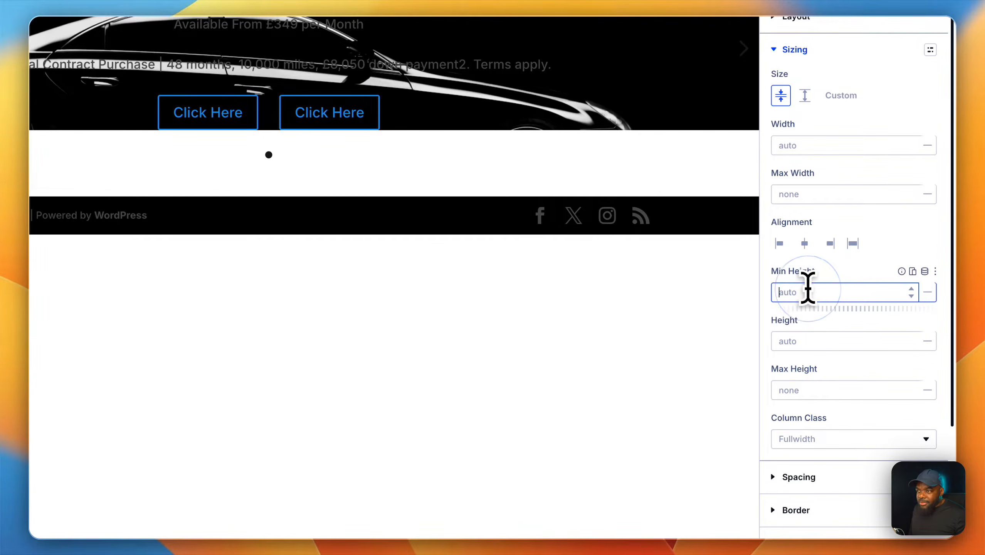
pyautogui.click(815, 344)
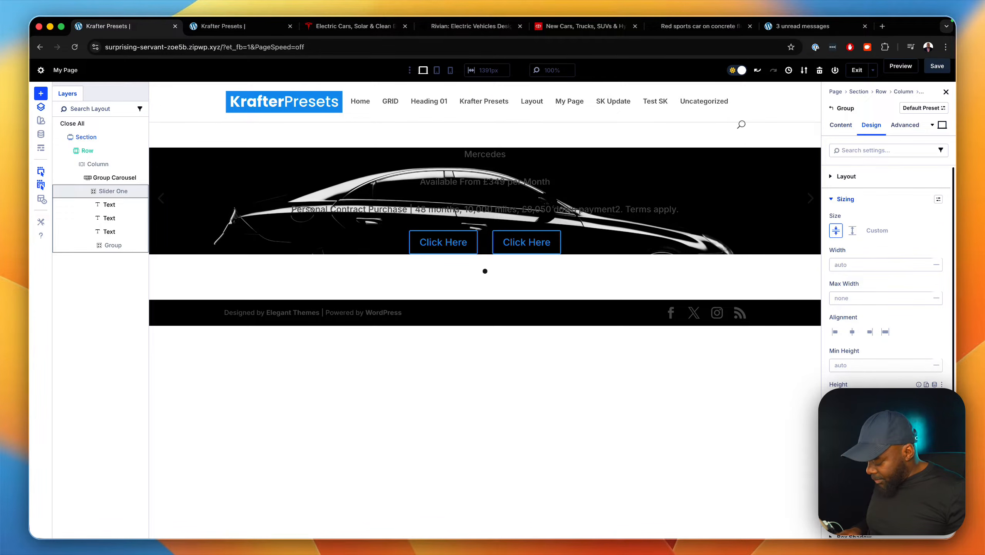
pyautogui.write('800px')
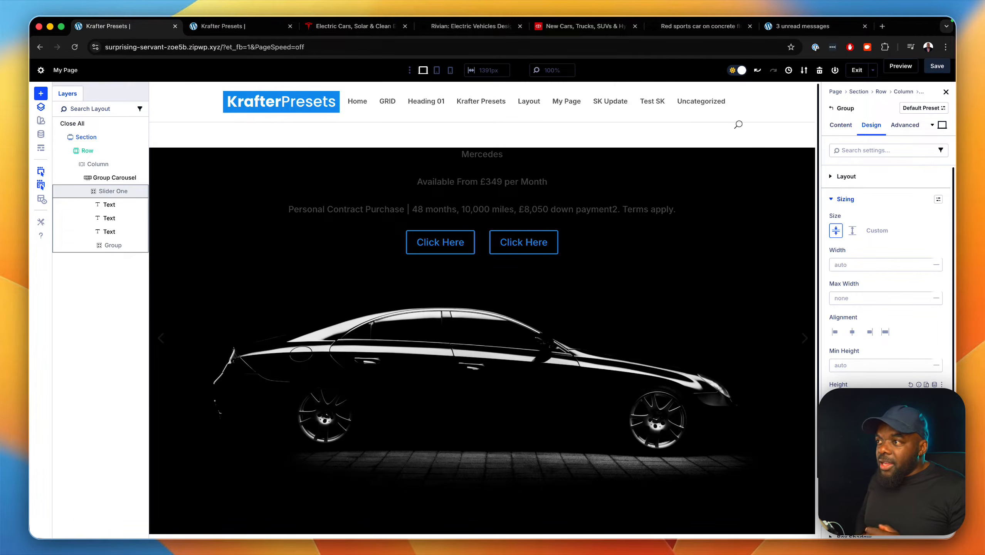
pyautogui.scroll(-2, 742, 401)
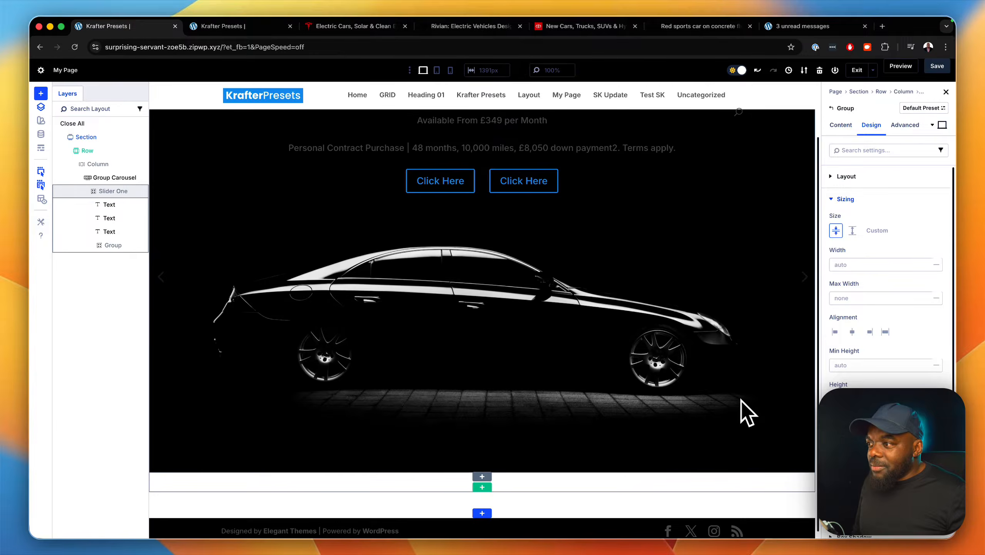
pyautogui.scroll(2, 741, 401)
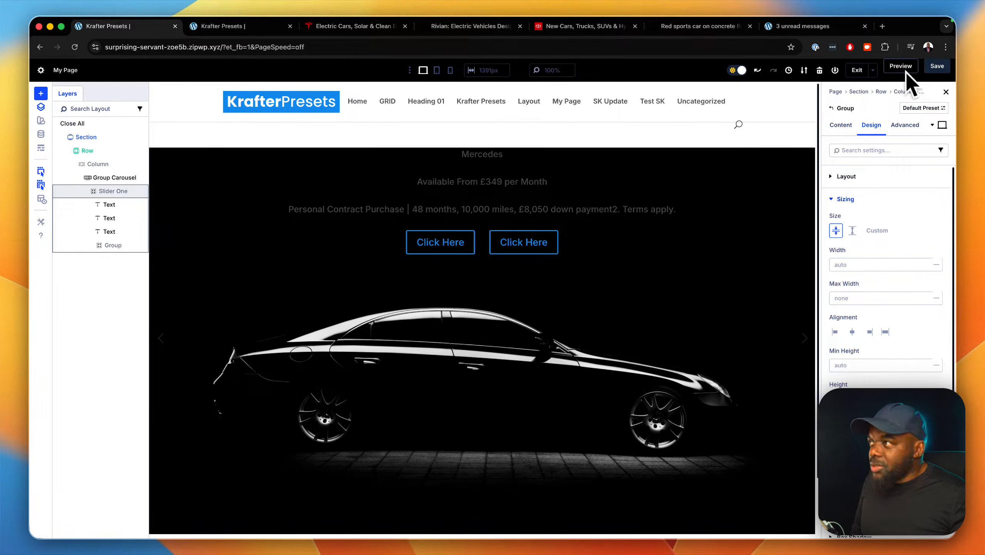
pyautogui.click(936, 66)
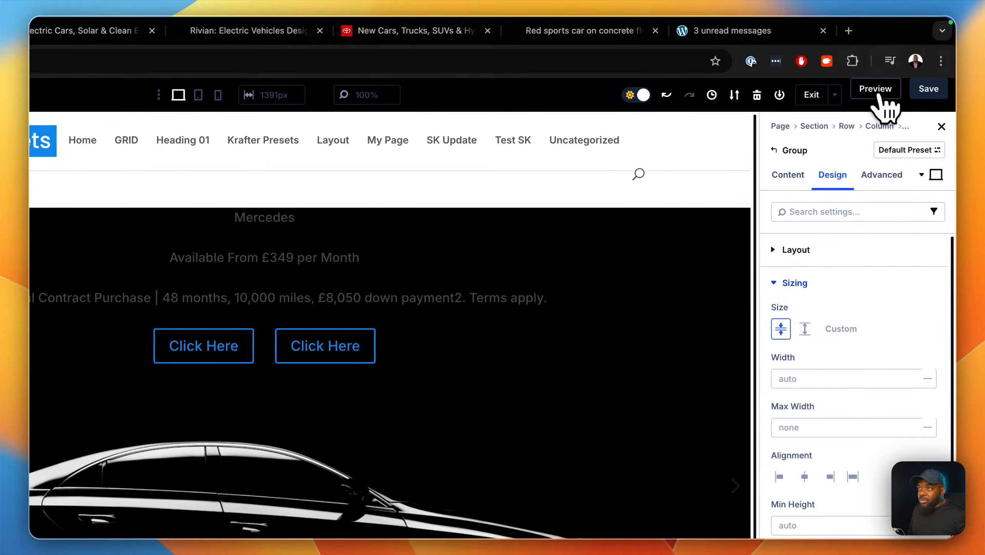
# Preview the page, close the surplus preview tab, check the slider's appearance and return to the builder.
pyautogui.click(879, 97)
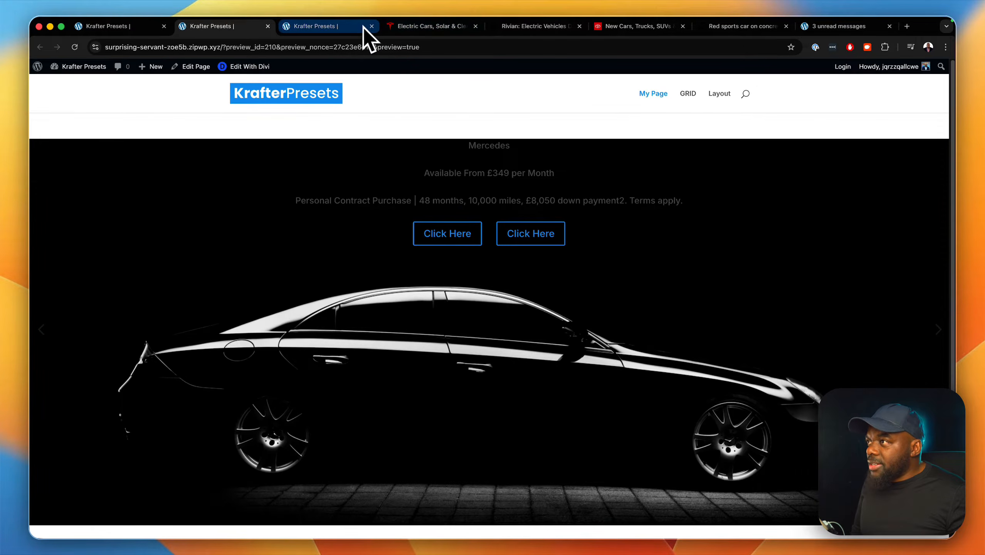
pyautogui.click(371, 26)
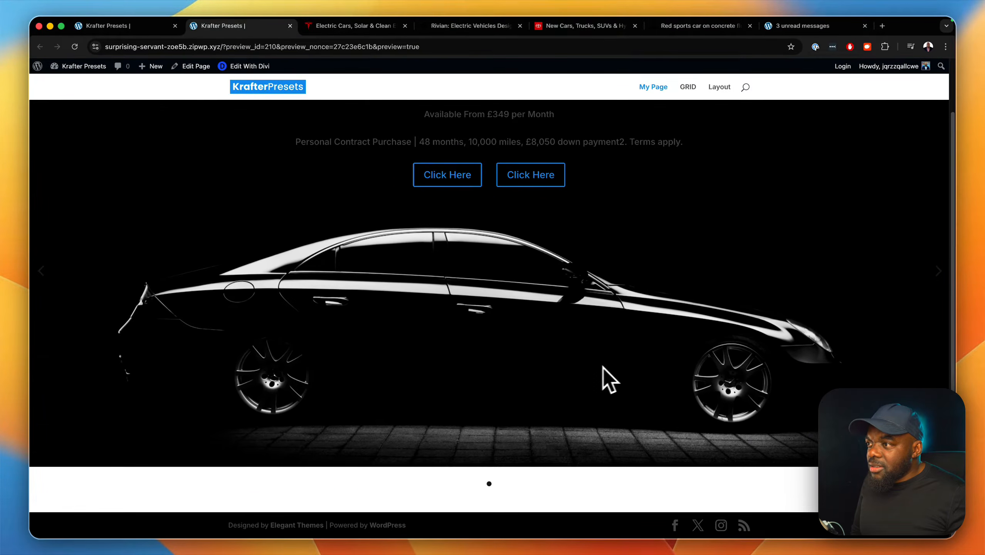
pyautogui.scroll(3, 600, 369)
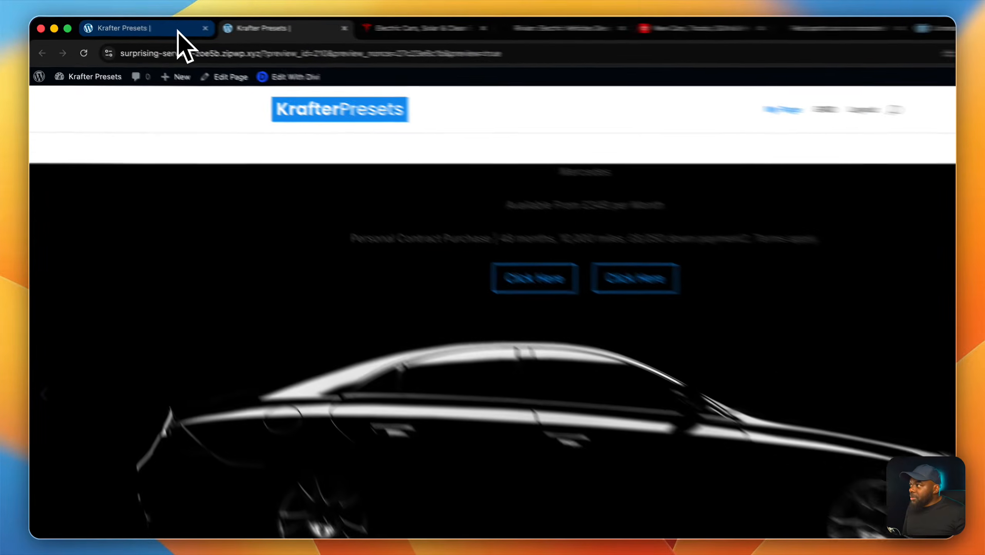
pyautogui.click(171, 24)
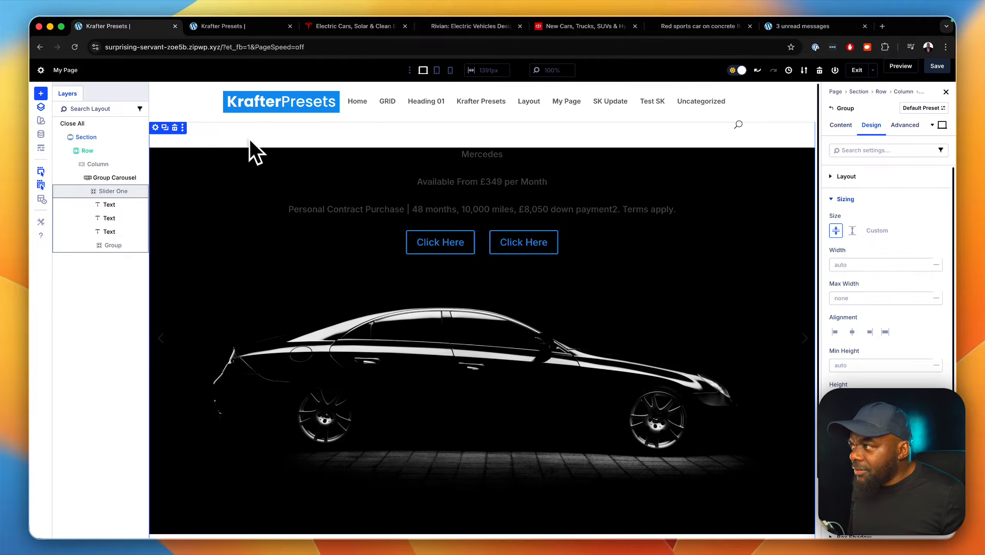
pyautogui.click(257, 29)
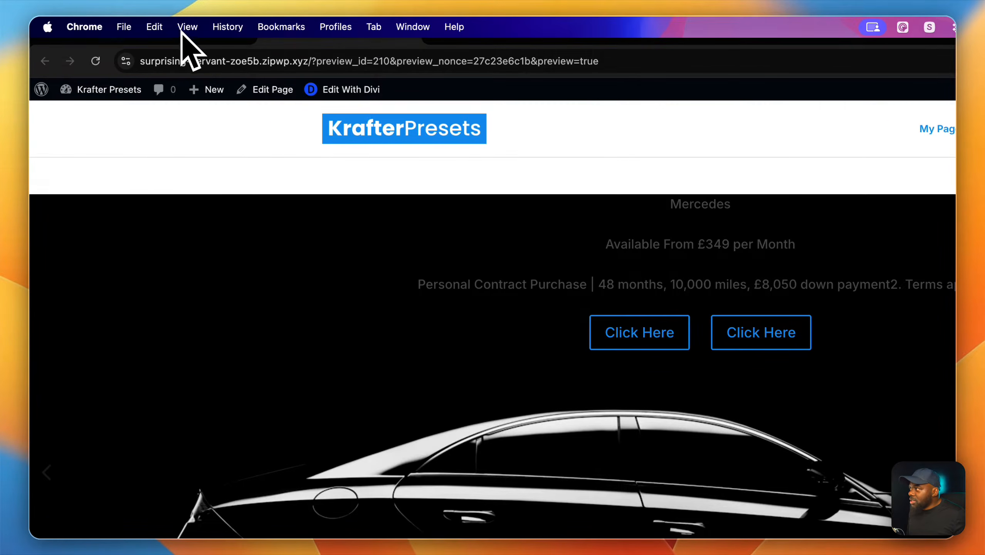
pyautogui.click(205, 31)
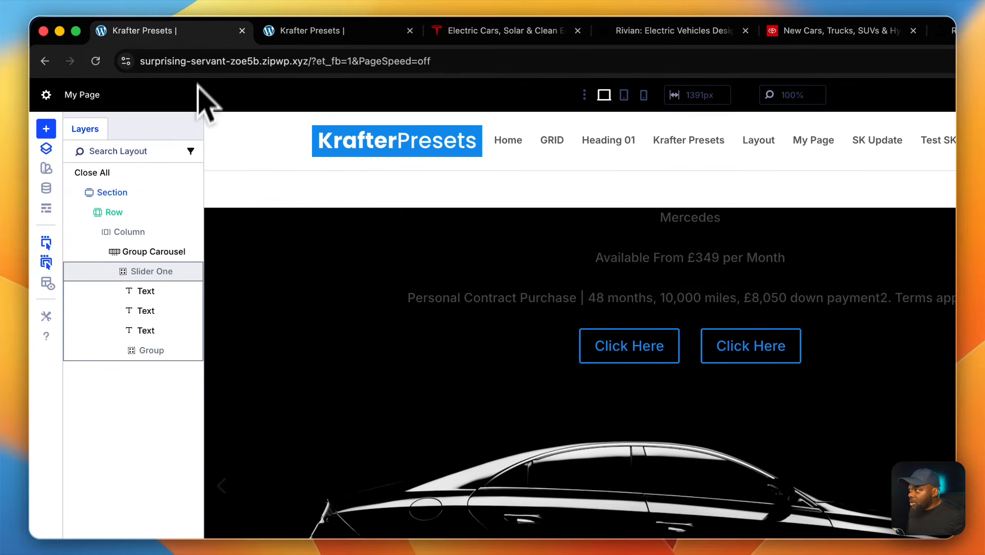
# Set the section's linked top and bottom padding to 0 in its spacing settings.
pyautogui.click(151, 192)
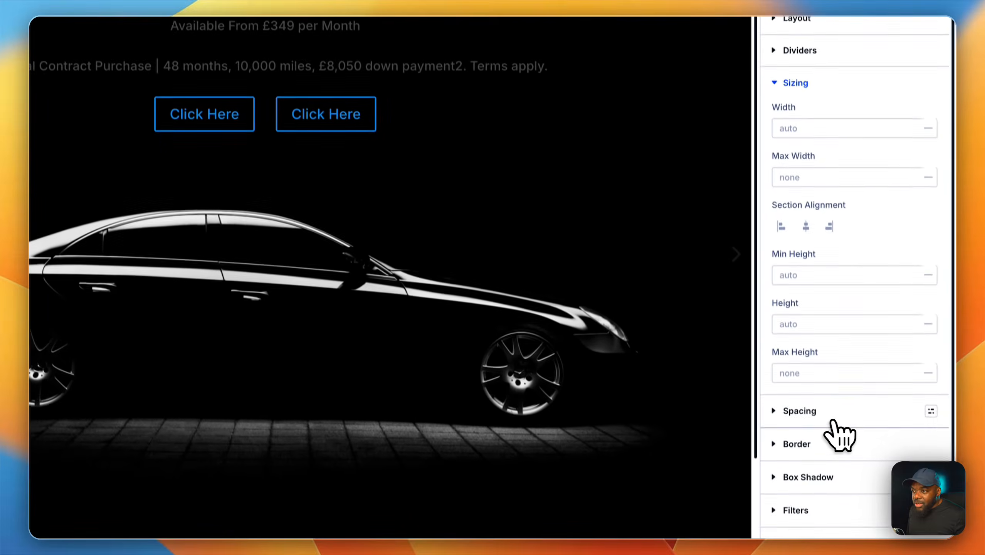
pyautogui.click(833, 420)
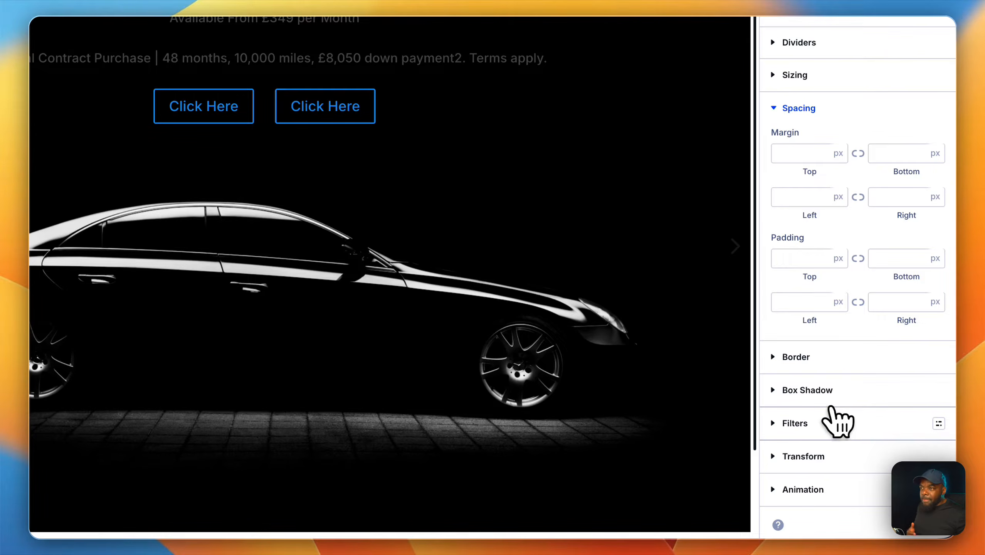
pyautogui.click(795, 260)
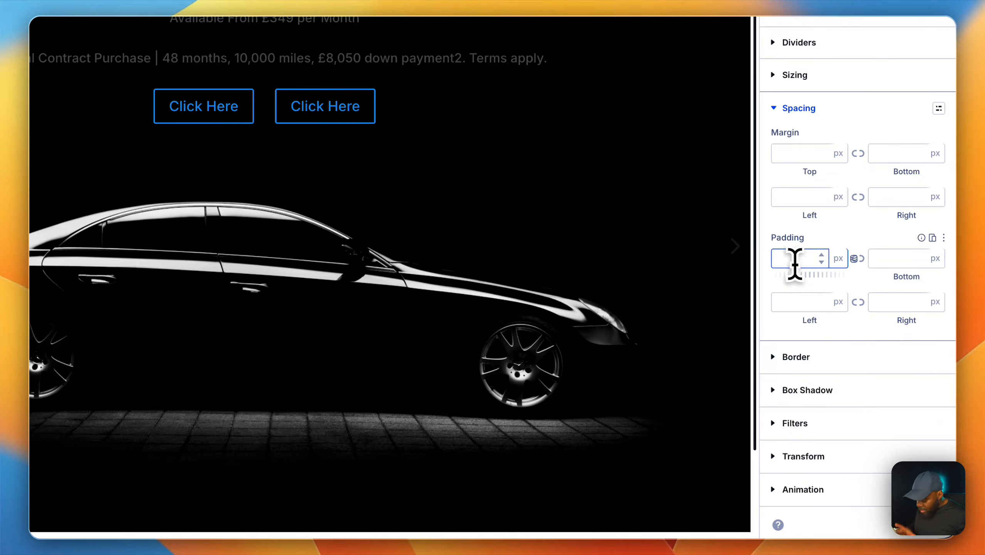
pyautogui.write('0')
pyautogui.click(855, 259)
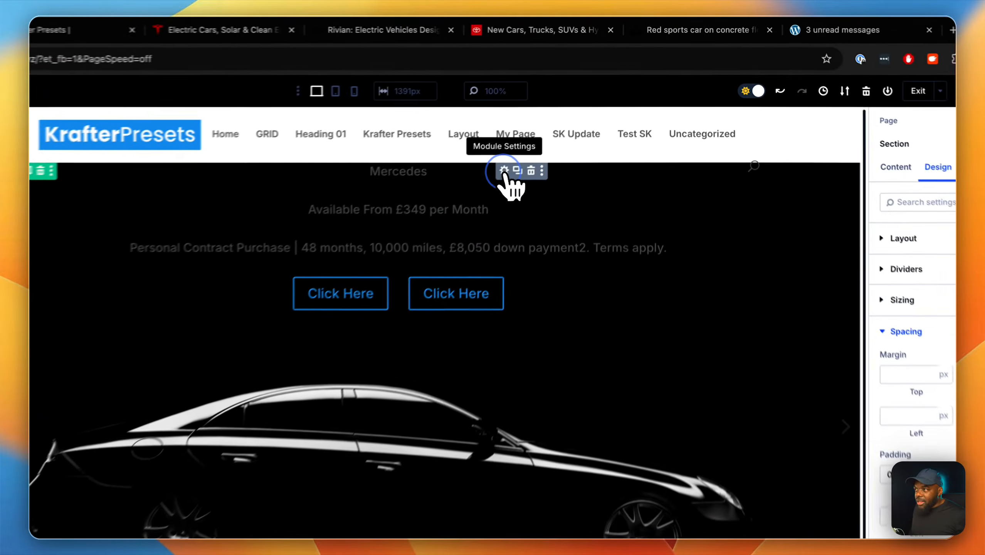
# Try to give the Group Carousel module a top padding of 4rem.
pyautogui.click(558, 128)
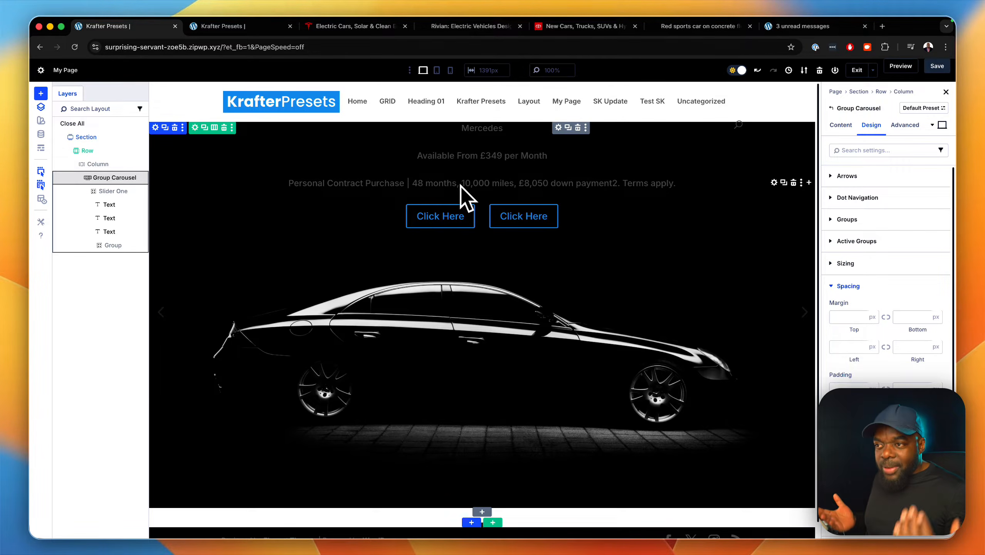
pyautogui.click(847, 390)
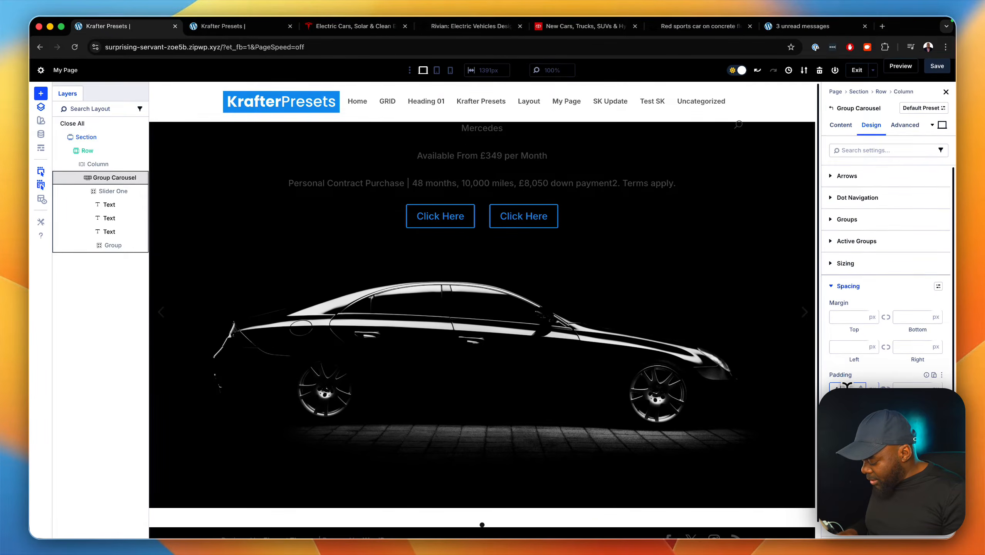
pyautogui.write('4rem')
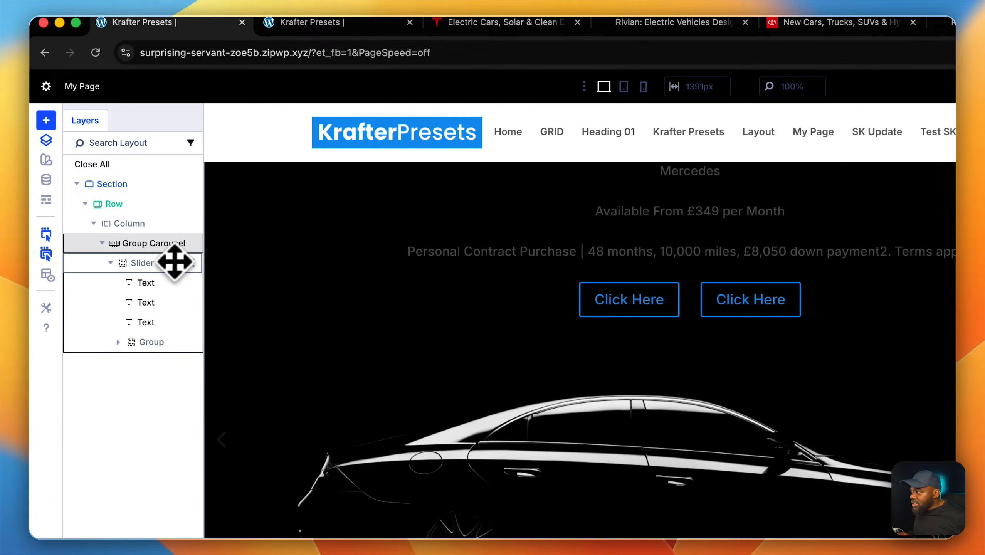
# Try top padding of up to 5rem on the Slider One group and clear the value again.
pyautogui.click(175, 263)
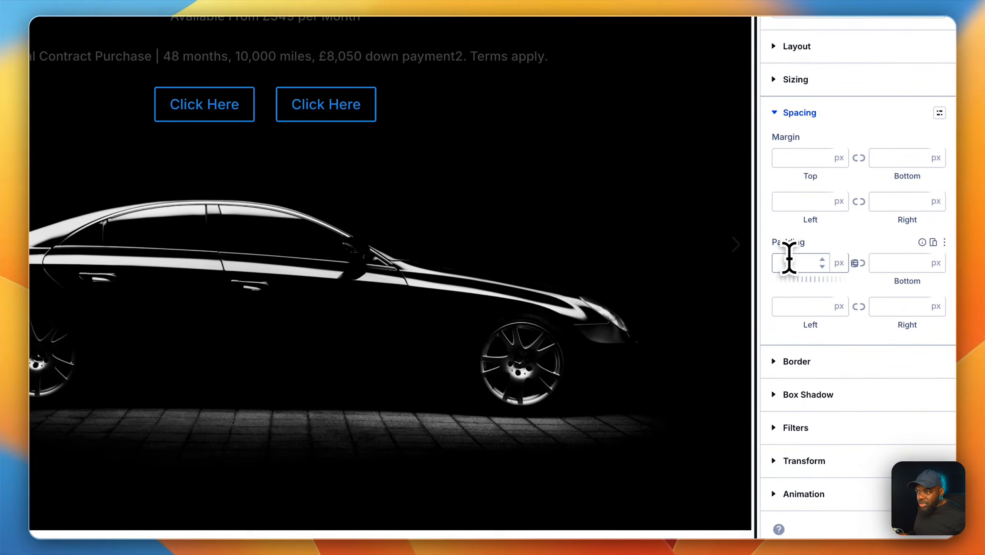
pyautogui.click(789, 260)
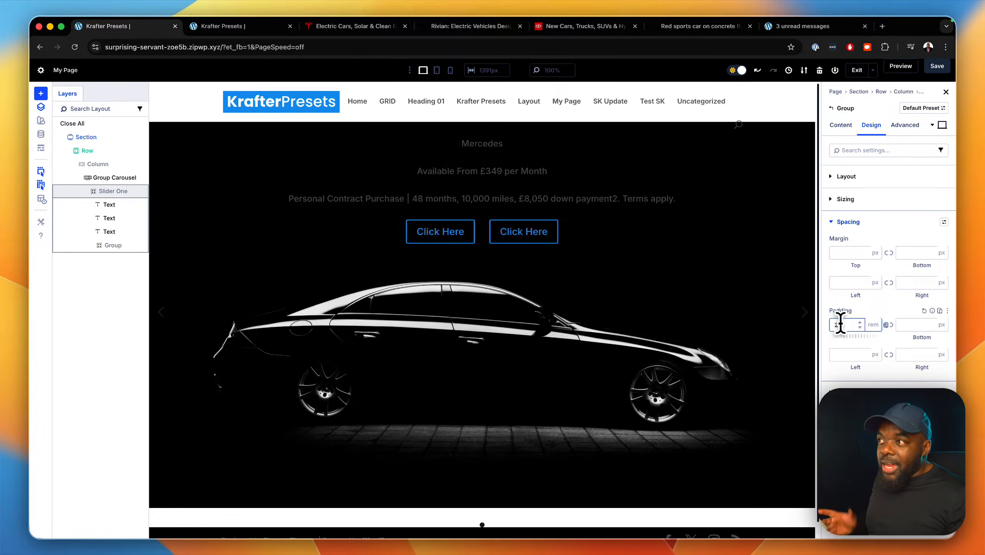
pyautogui.click(861, 323)
pyautogui.click(861, 323)
pyautogui.click(861, 323)
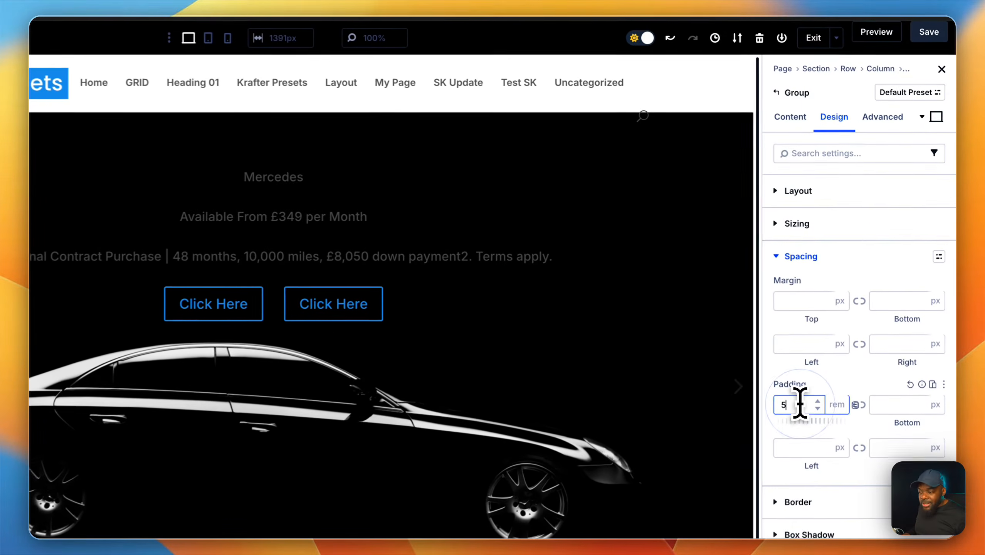
pyautogui.press('BackSpace')
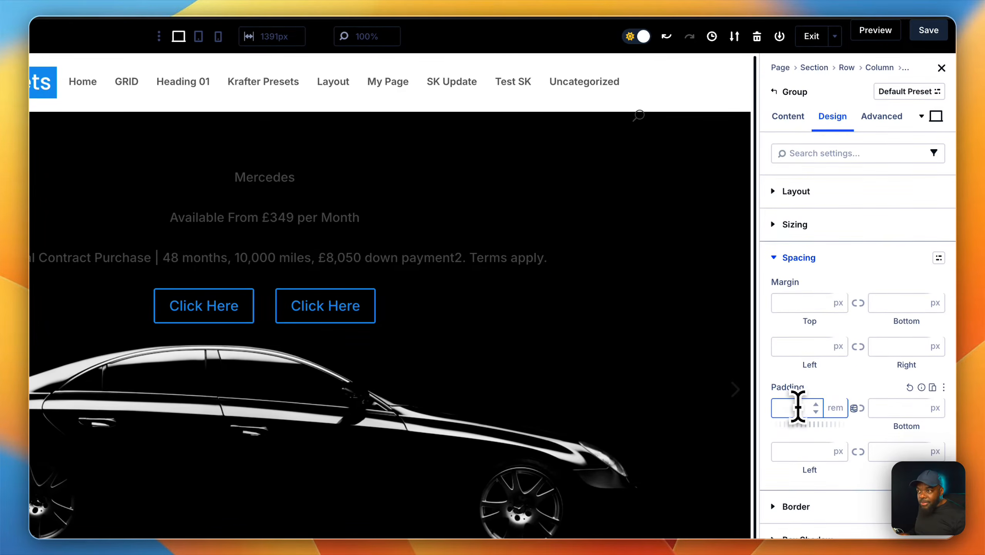
# Add a class attribute to the Slider One group with the admin label "class".
pyautogui.click(892, 117)
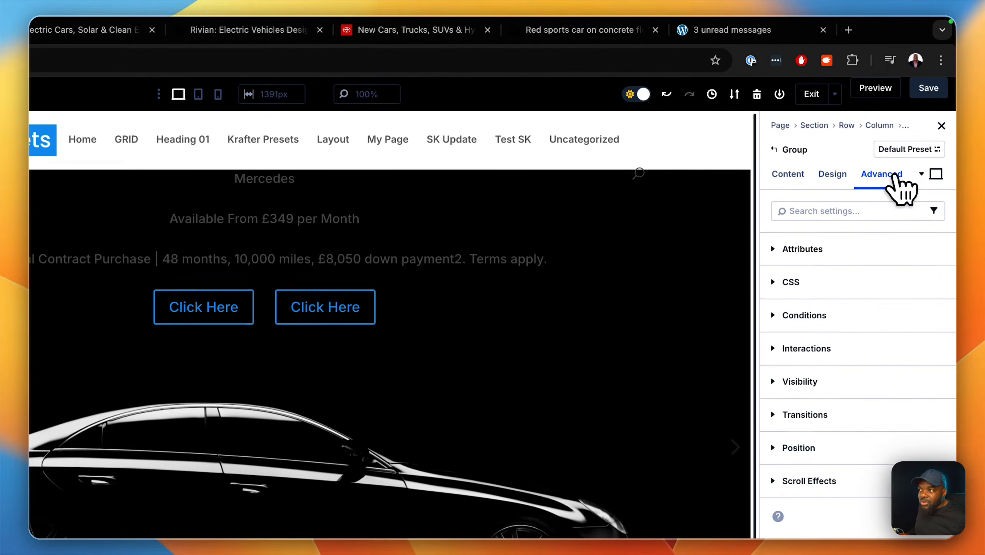
pyautogui.click(835, 249)
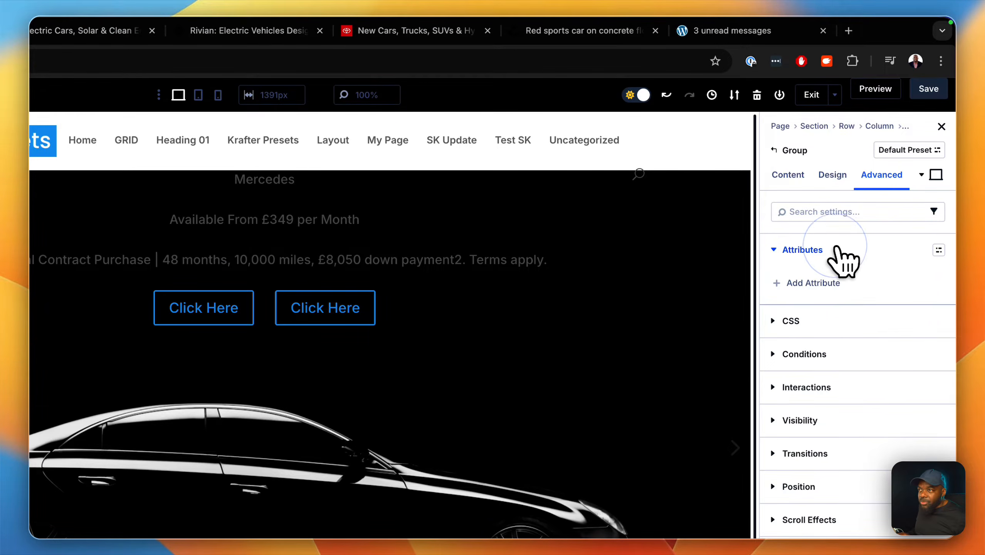
pyautogui.click(835, 282)
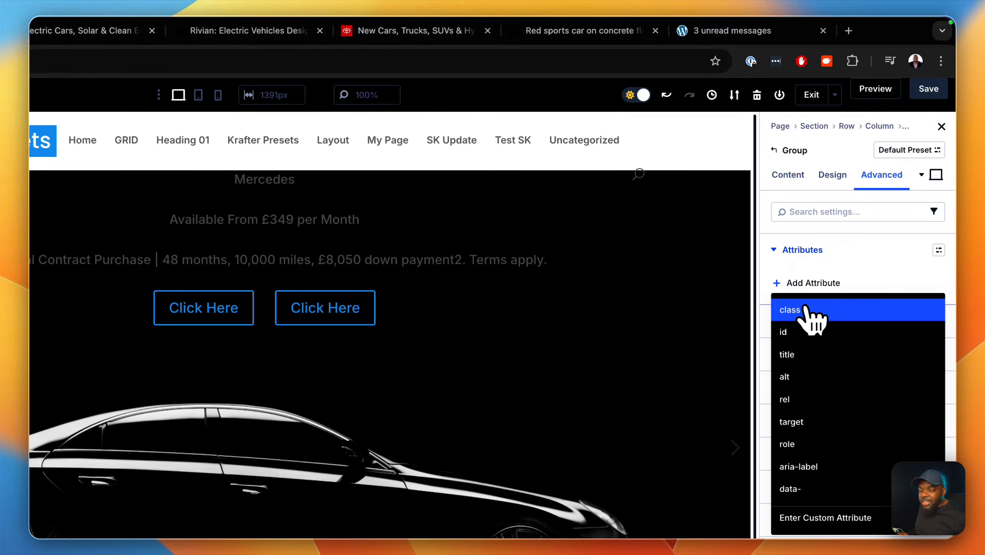
pyautogui.click(810, 312)
pyautogui.click(698, 340)
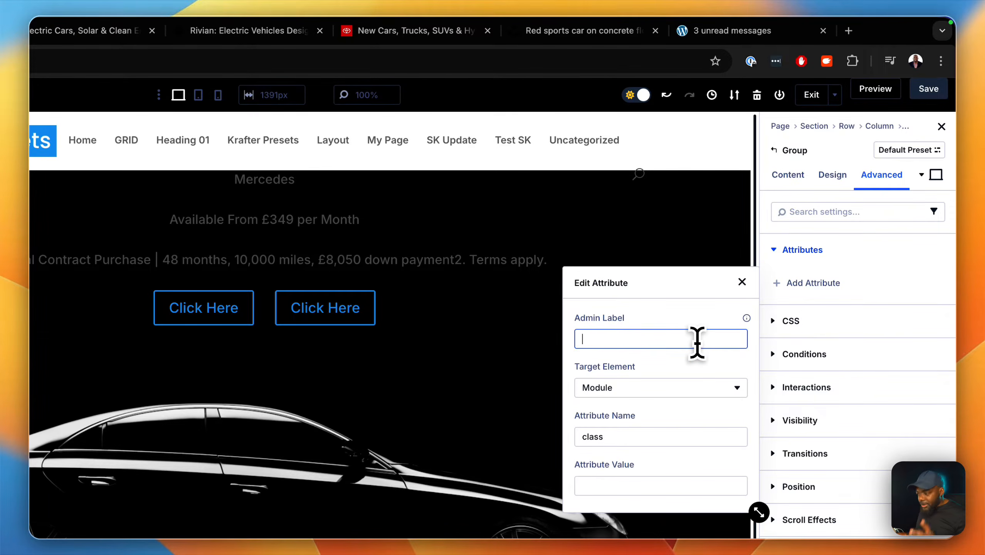
pyautogui.write('class')
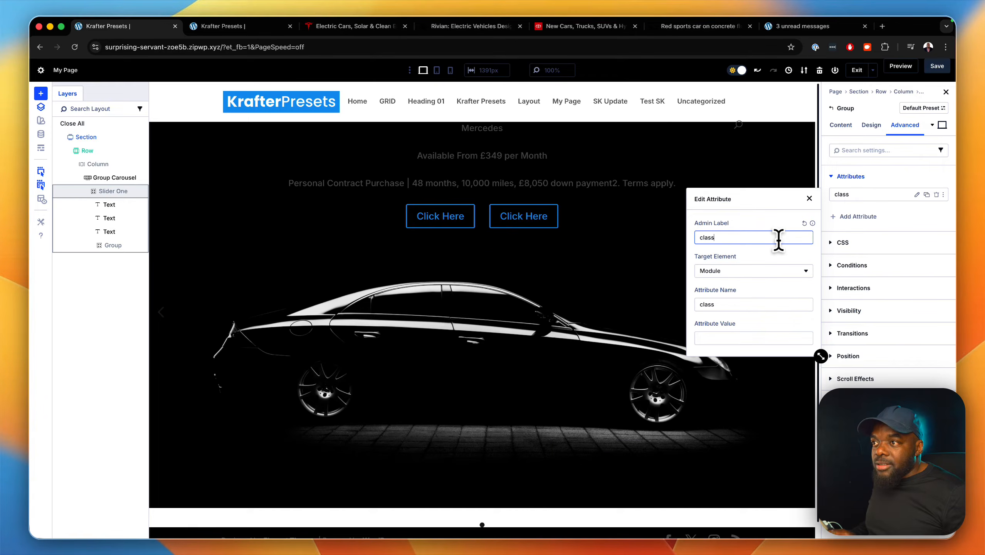
pyautogui.click(810, 198)
# Set the value of Slider One's class attribute to the pad-l spacing class and close the attribute editor.
pyautogui.click(918, 195)
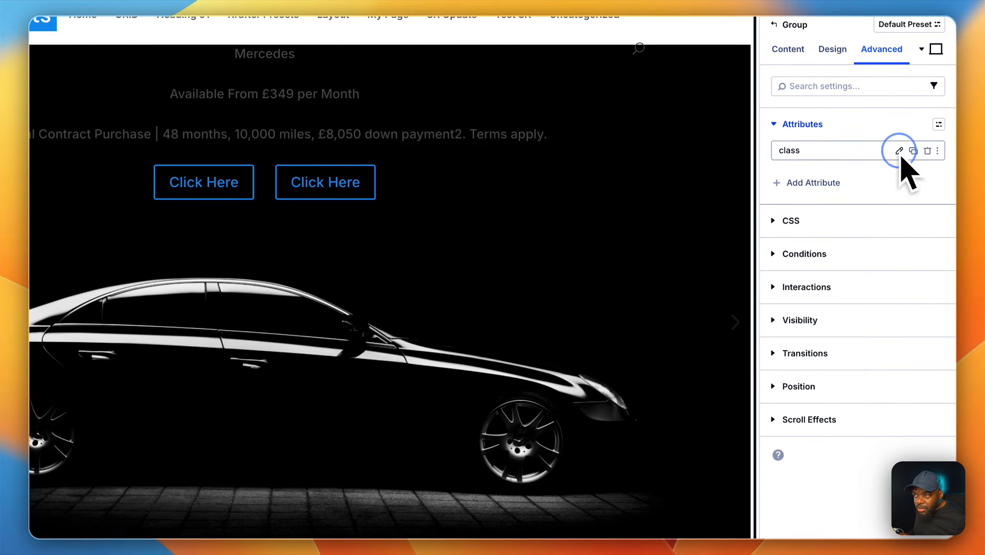
pyautogui.click(664, 359)
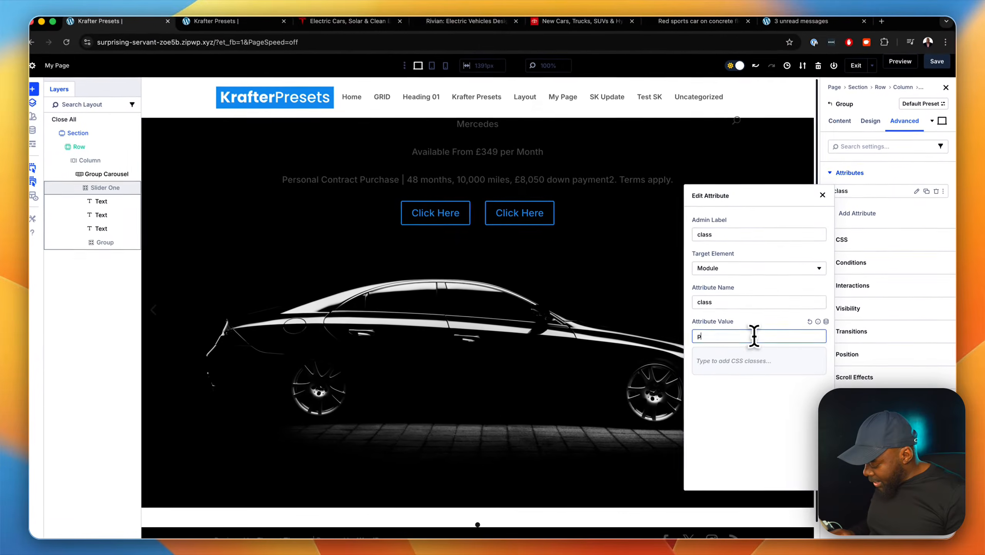
pyautogui.write('pa')
pyautogui.press('BackSpace')
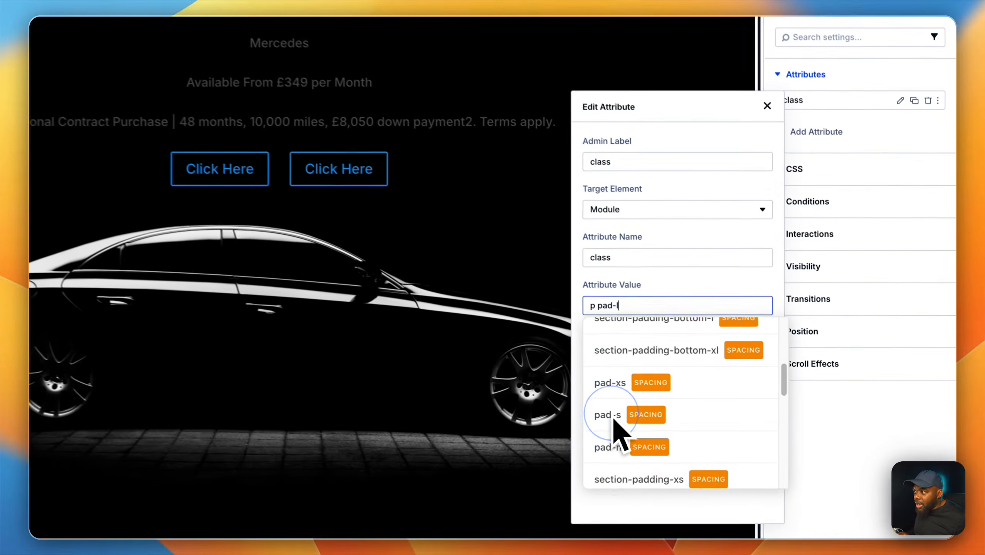
pyautogui.click(719, 414)
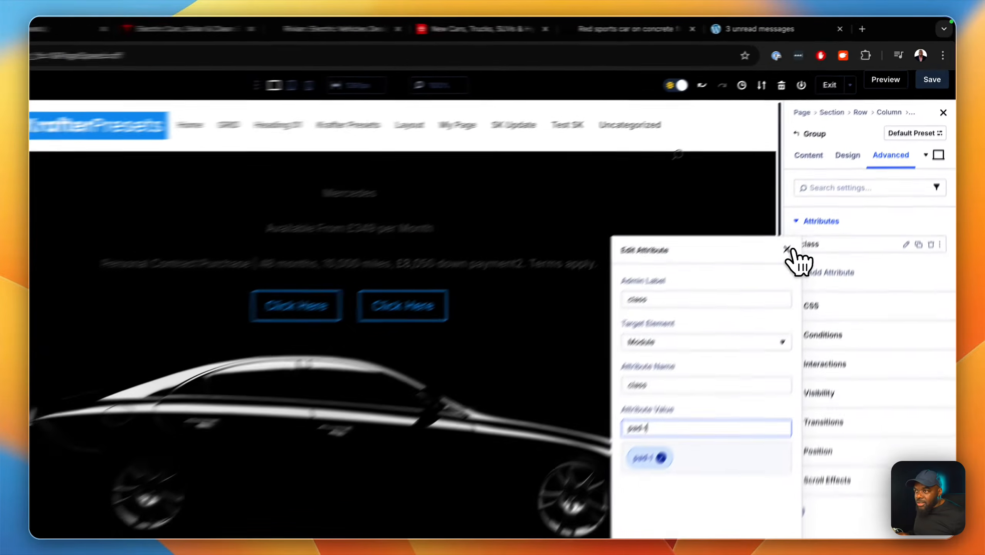
pyautogui.click(823, 198)
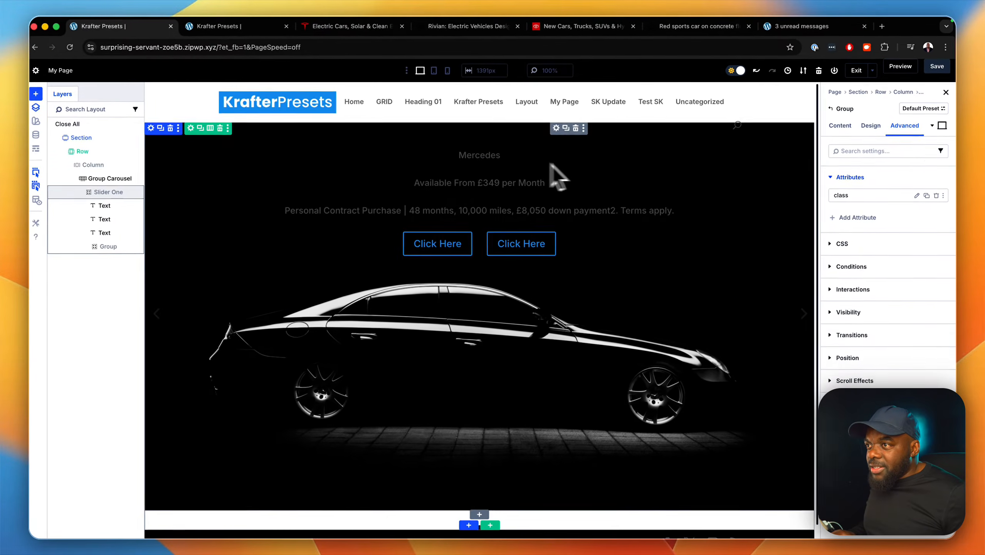
# Add a class attribute with the admin label "class" to the Mercedes text module.
pyautogui.moveTo(743, 158)
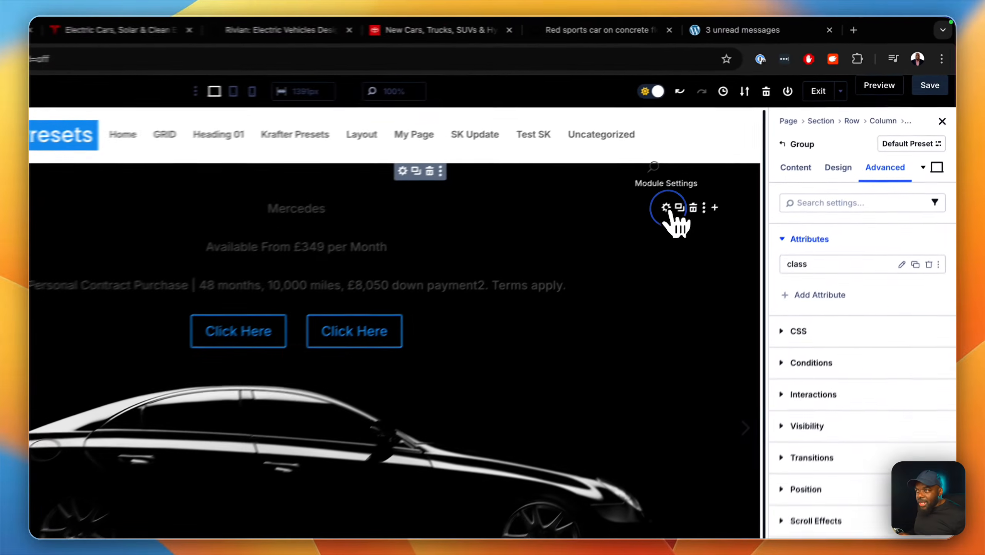
pyautogui.click(747, 154)
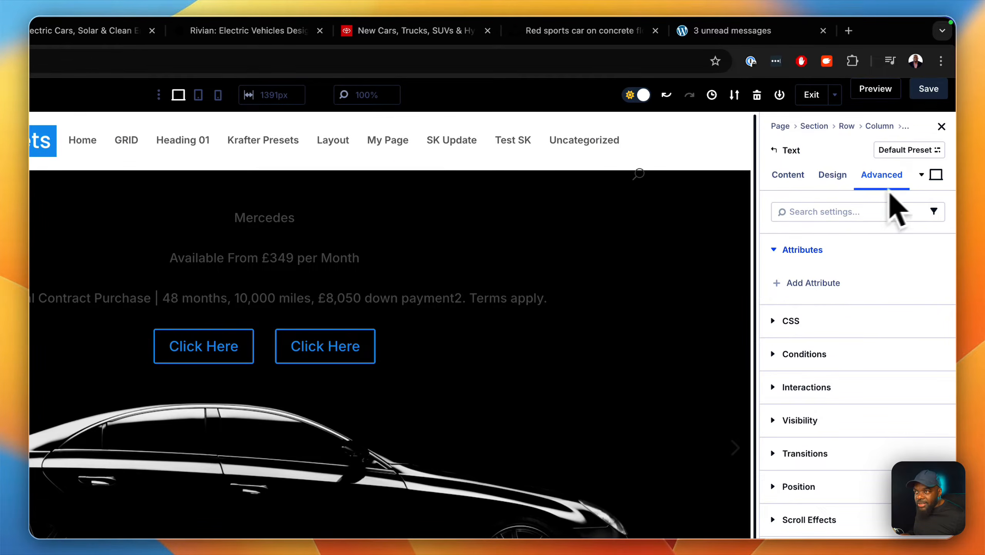
pyautogui.click(808, 284)
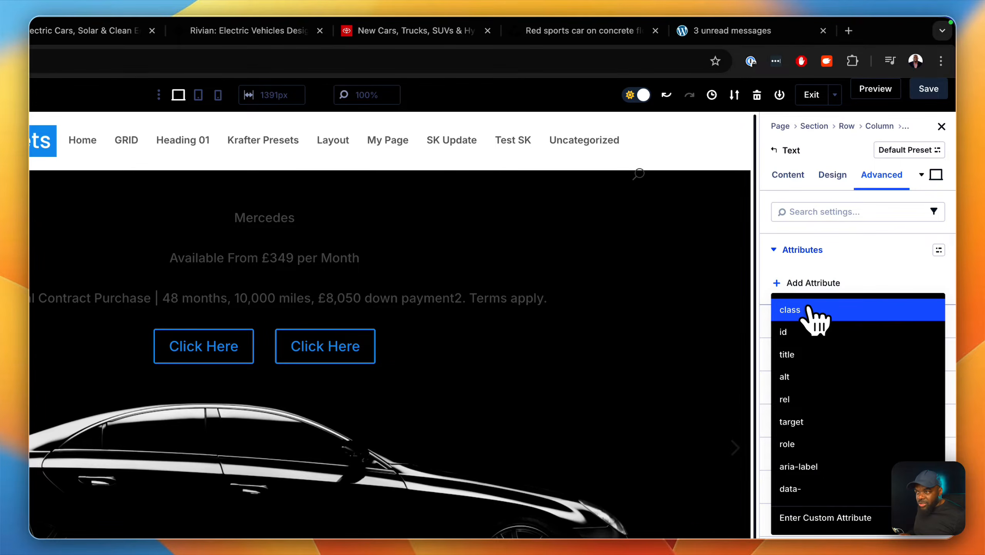
pyautogui.click(810, 313)
pyautogui.click(676, 339)
pyautogui.write('class')
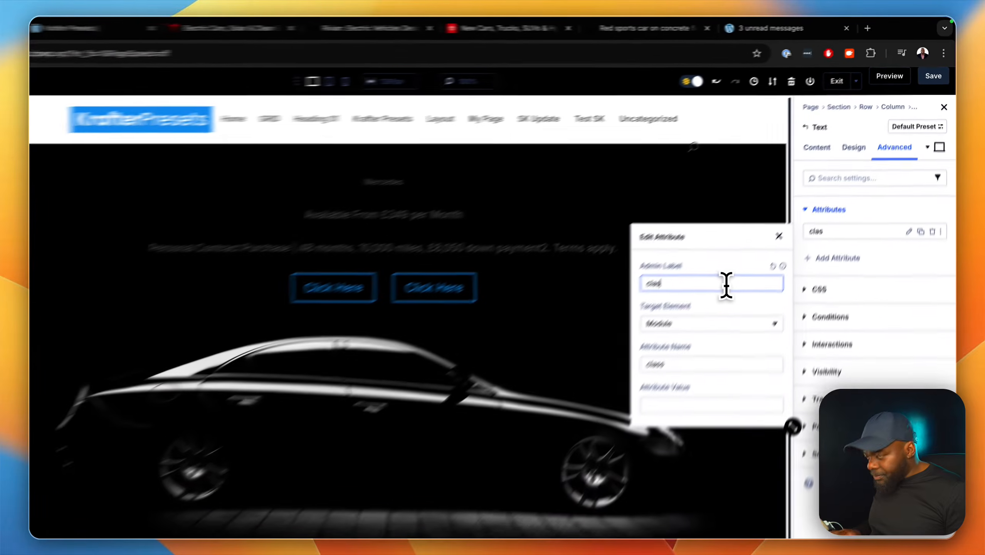
# Assign the sk-heading-xl typography class to the Mercedes text and remove the stray "sk" class.
pyautogui.click(649, 484)
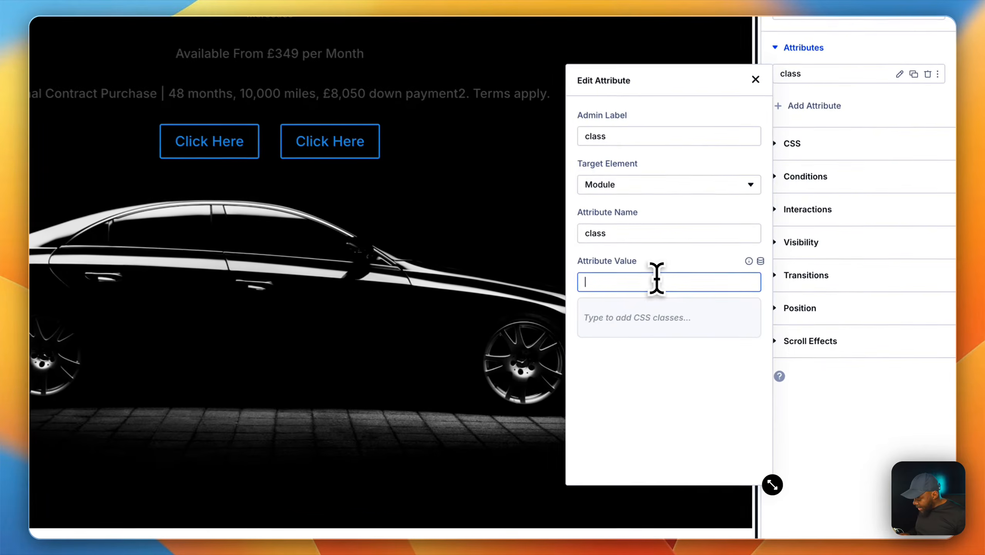
pyautogui.write('sec')
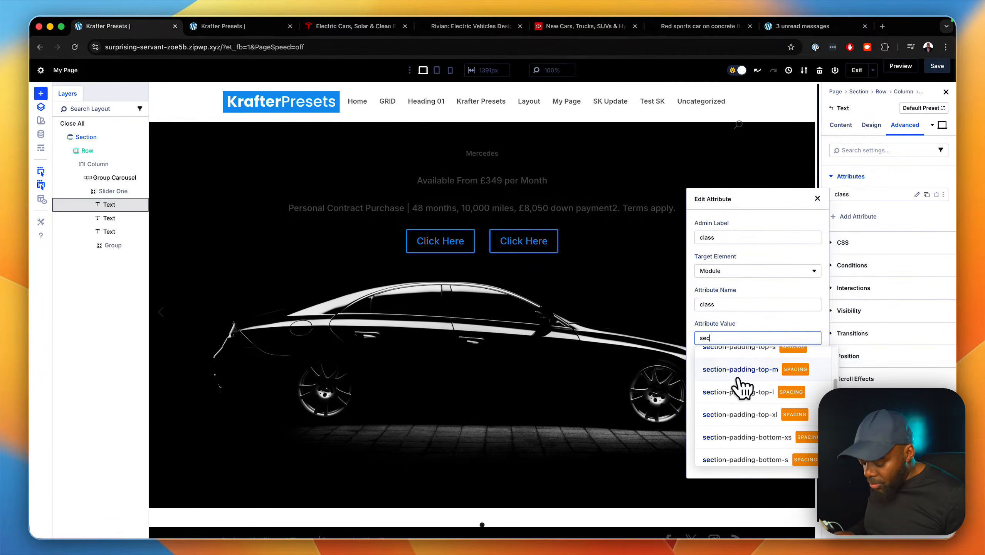
pyautogui.press('BackSpace')
pyautogui.write('k')
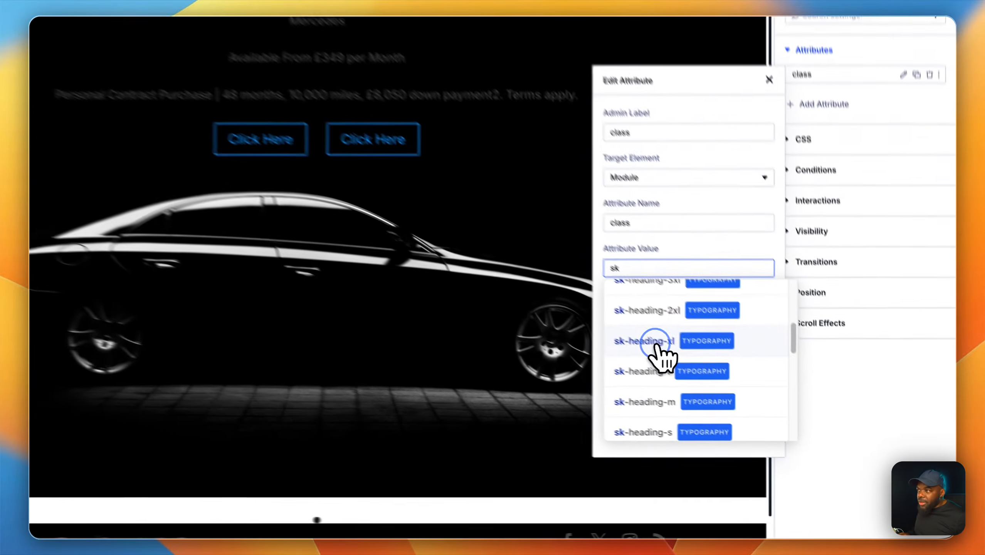
pyautogui.click(734, 395)
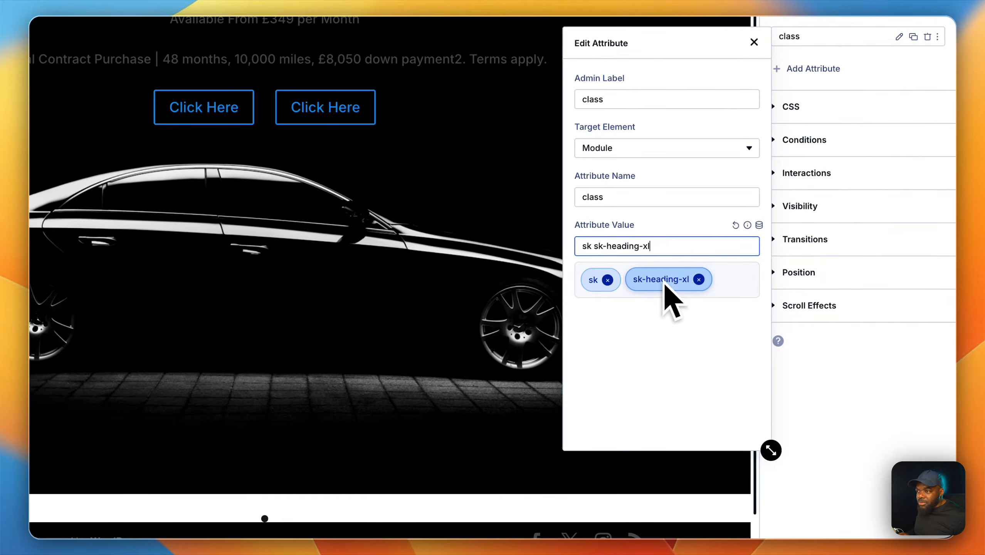
pyautogui.click(607, 280)
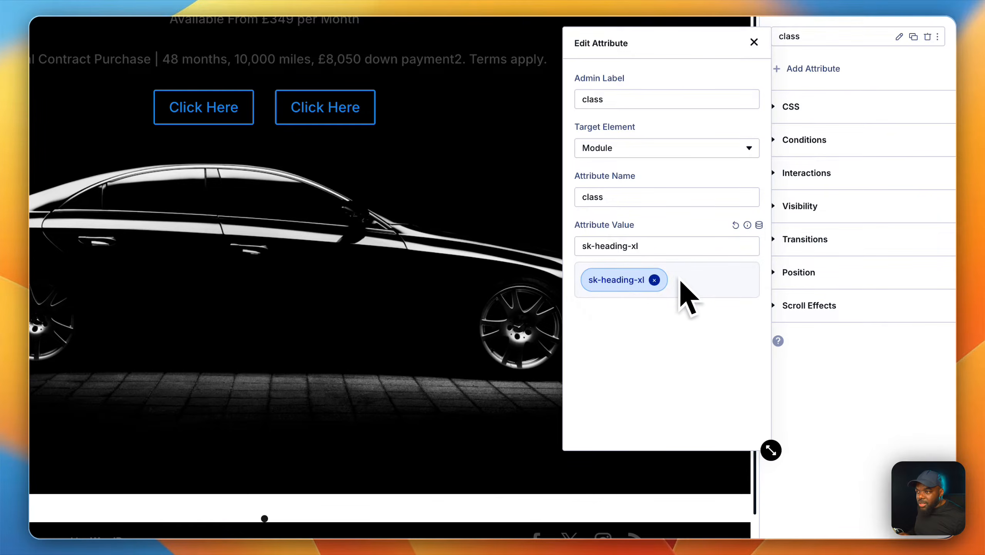
# Replace the Mercedes text's typography class with sk-heading-5xl.
pyautogui.click(641, 246)
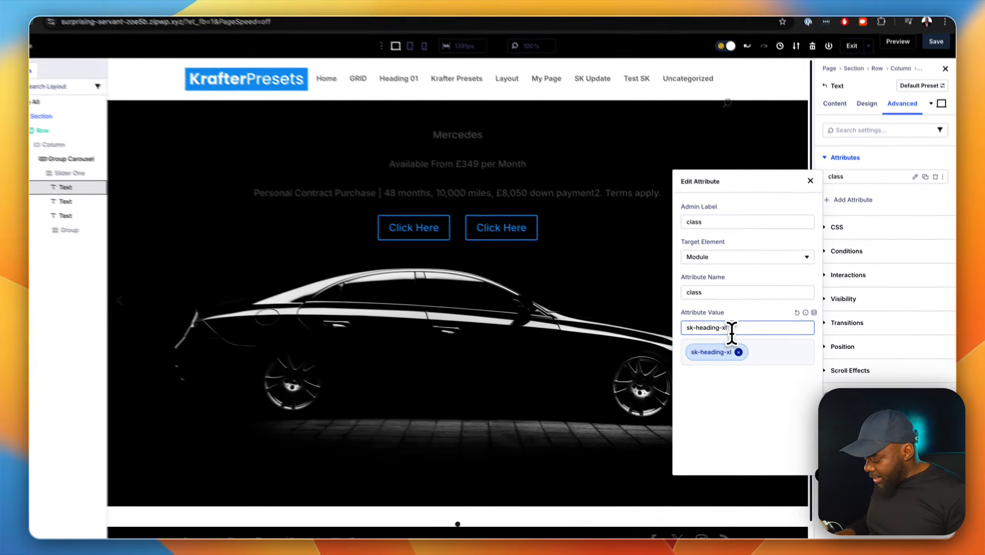
pyautogui.press('BackSpace')
pyautogui.press('BackSpace')
pyautogui.write('4')
pyautogui.press('BackSpace')
pyautogui.press('BackSpace')
pyautogui.press('BackSpace')
pyautogui.press('BackSpace')
pyautogui.press('BackSpace')
pyautogui.press('BackSpace')
pyautogui.press('BackSpace')
pyautogui.press('BackSpace')
pyautogui.press('BackSpace')
pyautogui.press('BackSpace')
pyautogui.press('BackSpace')
pyautogui.press('BackSpace')
pyautogui.scroll(5, 749, 384)
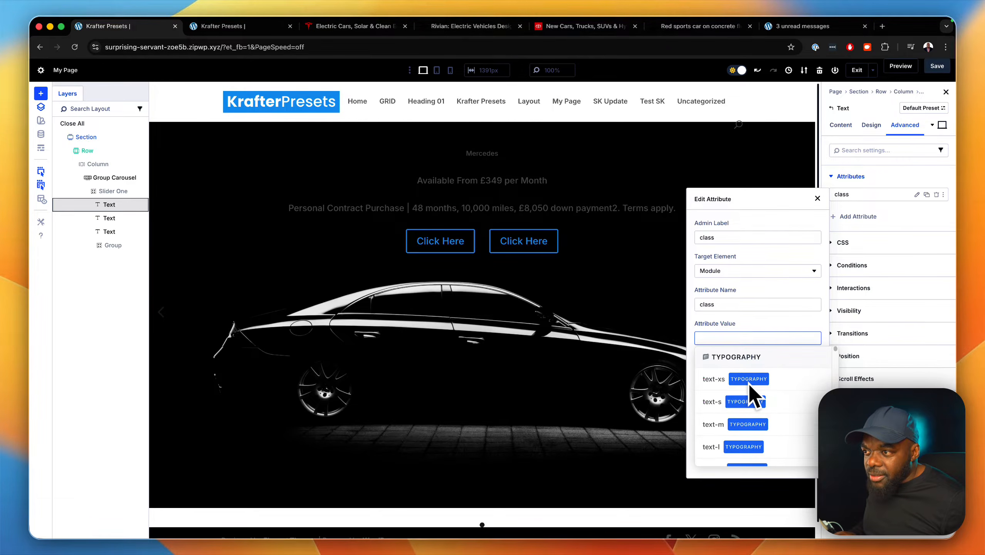
pyautogui.click(743, 338)
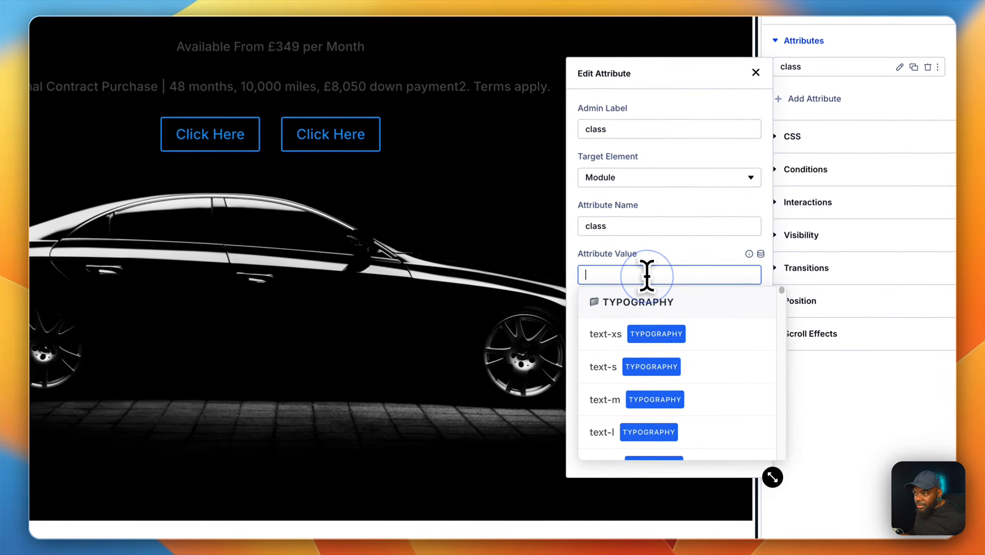
pyautogui.write('sk')
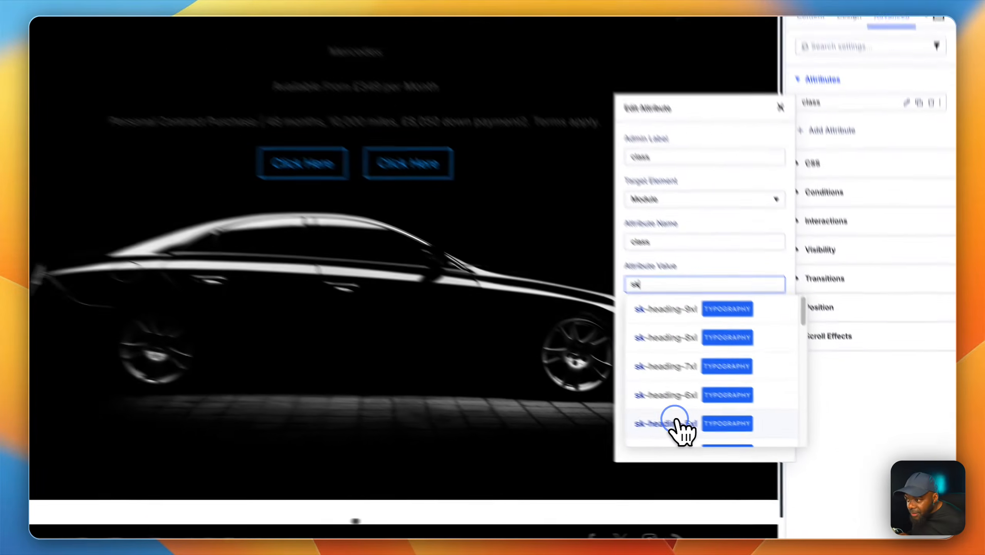
pyautogui.click(740, 449)
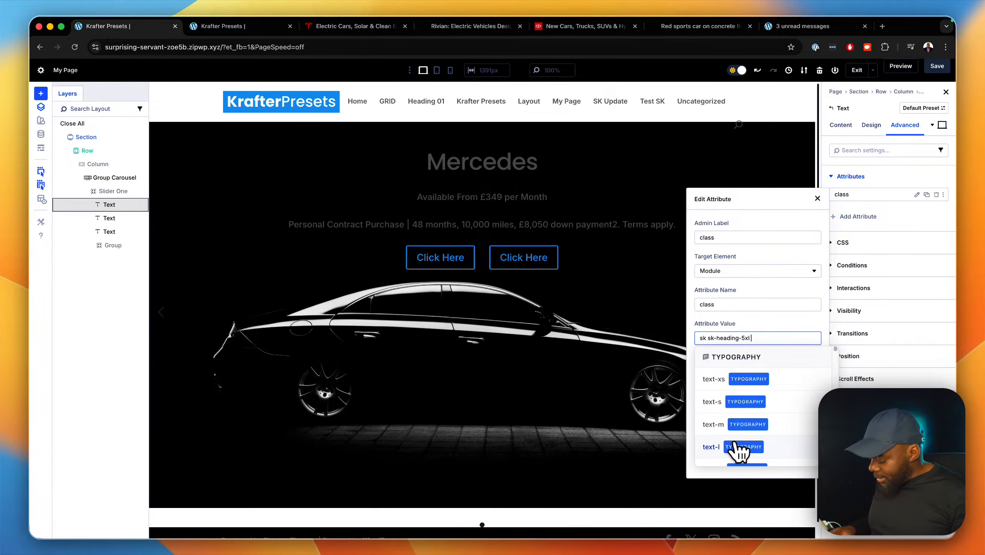
# Add the text-gray-50 color class to the Mercedes text and compare the slide with the Tesla reference page.
pyautogui.write('text')
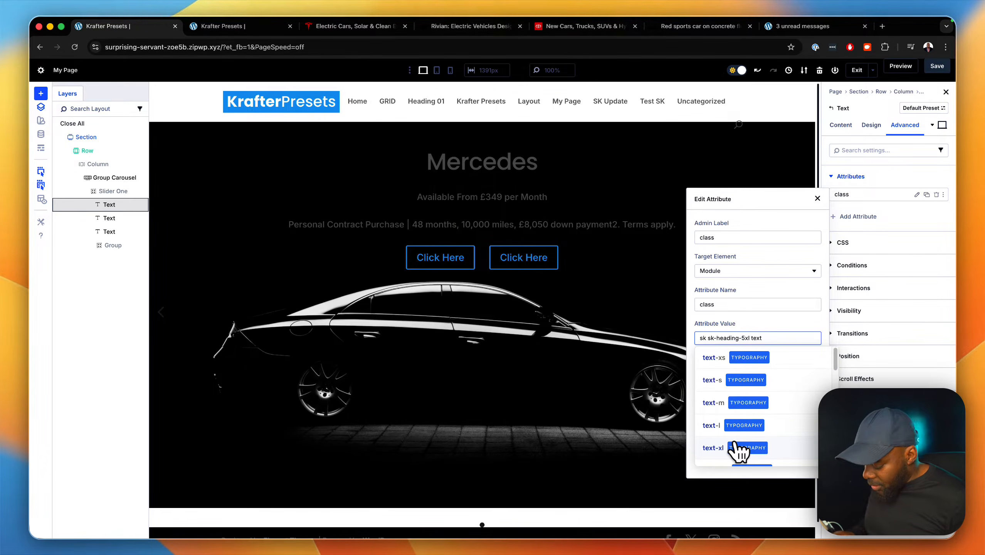
pyautogui.write('-g')
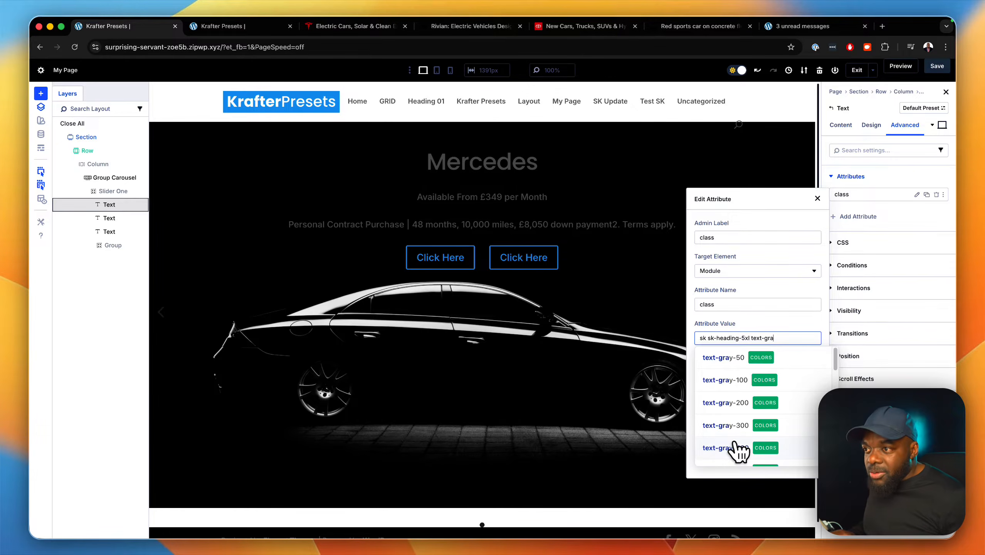
pyautogui.write('ray-50')
pyautogui.click(724, 357)
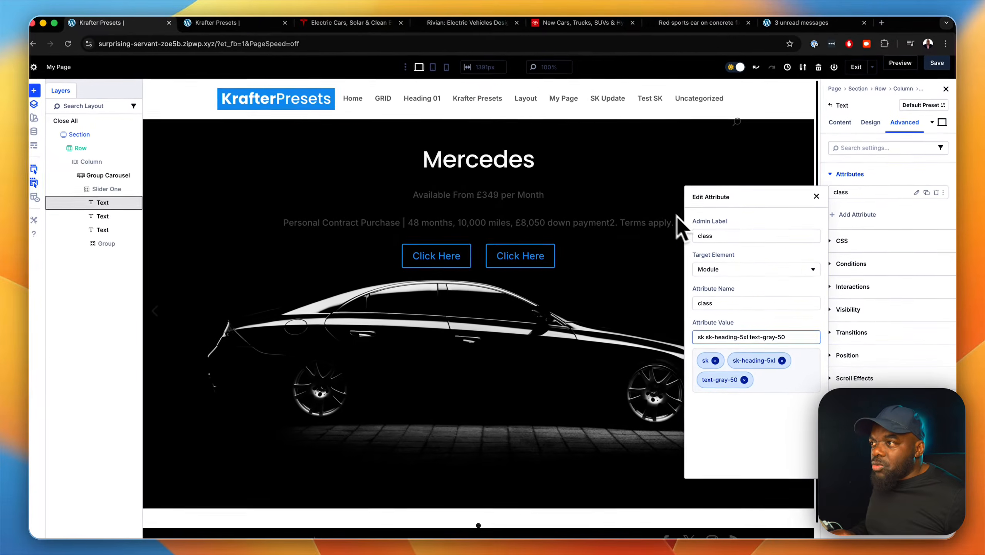
pyautogui.click(342, 28)
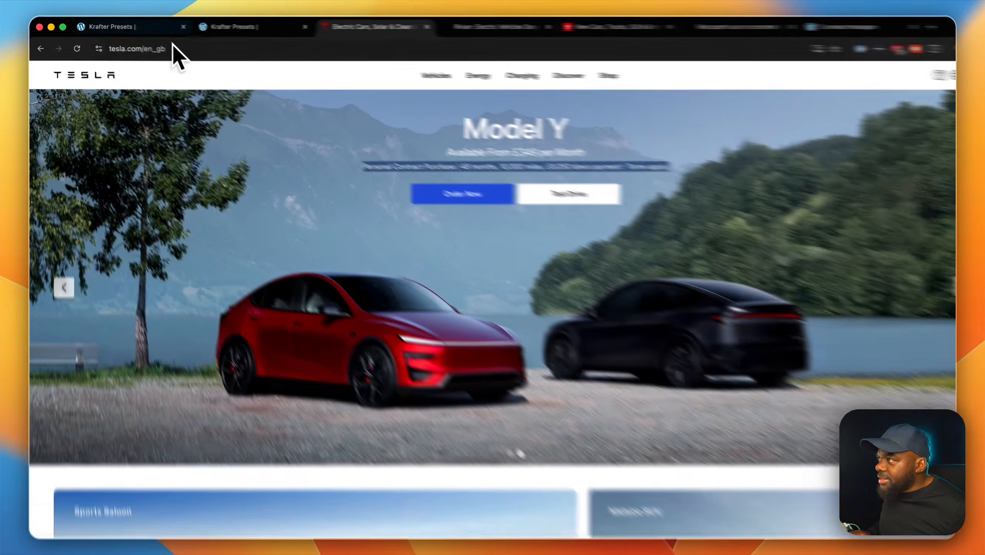
pyautogui.click(163, 28)
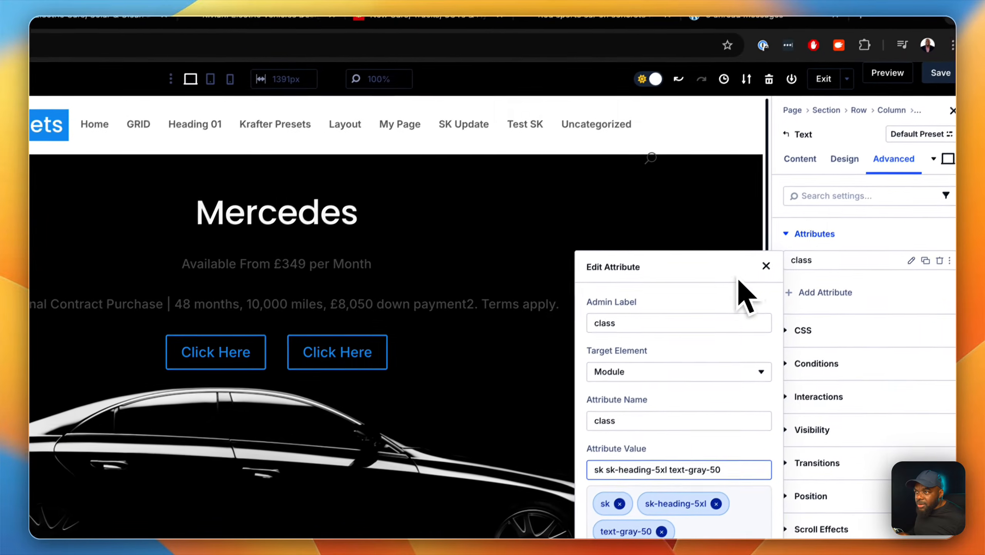
pyautogui.click(754, 278)
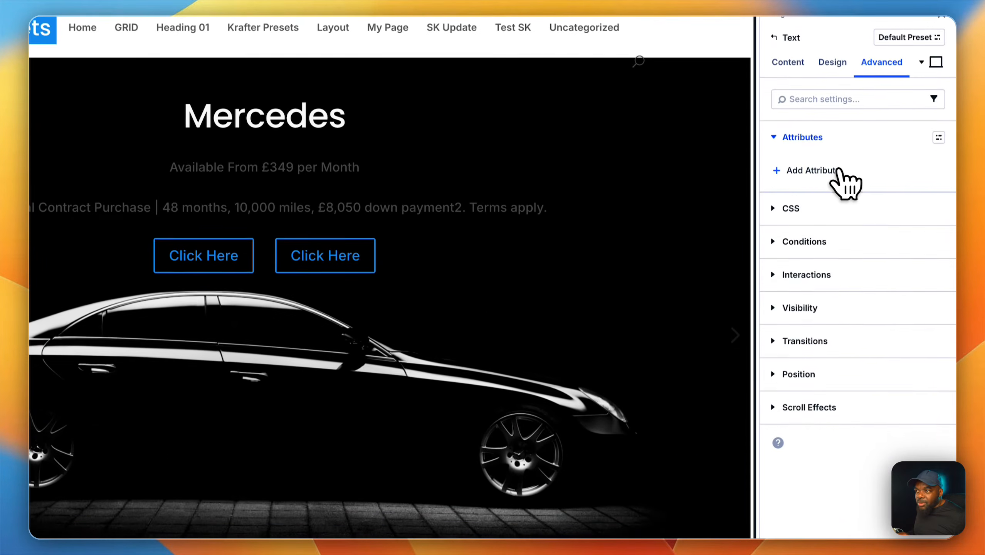
# Add a class attribute with the admin label "class" to the "Available From £349 per Month" text module.
pyautogui.click(839, 171)
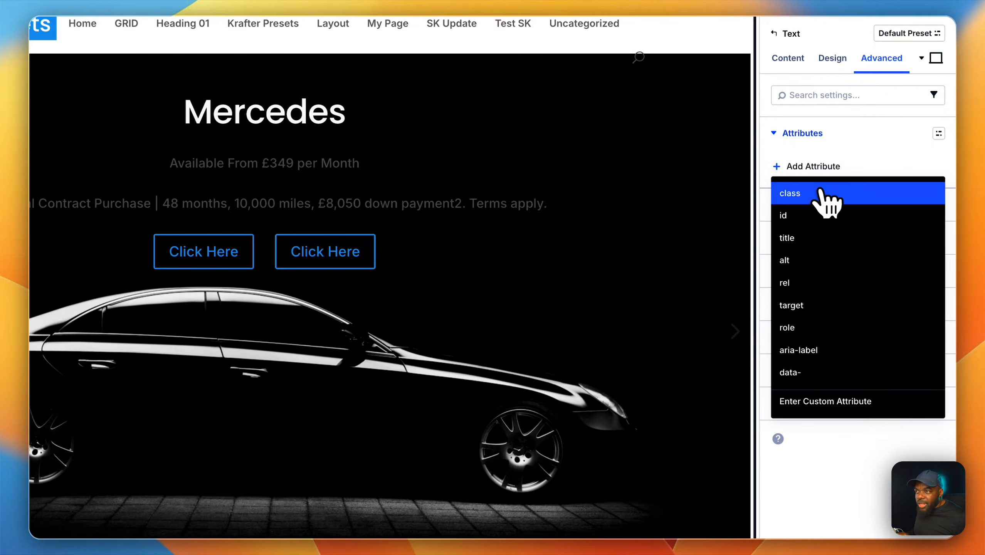
pyautogui.click(826, 197)
pyautogui.click(671, 231)
pyautogui.write('class')
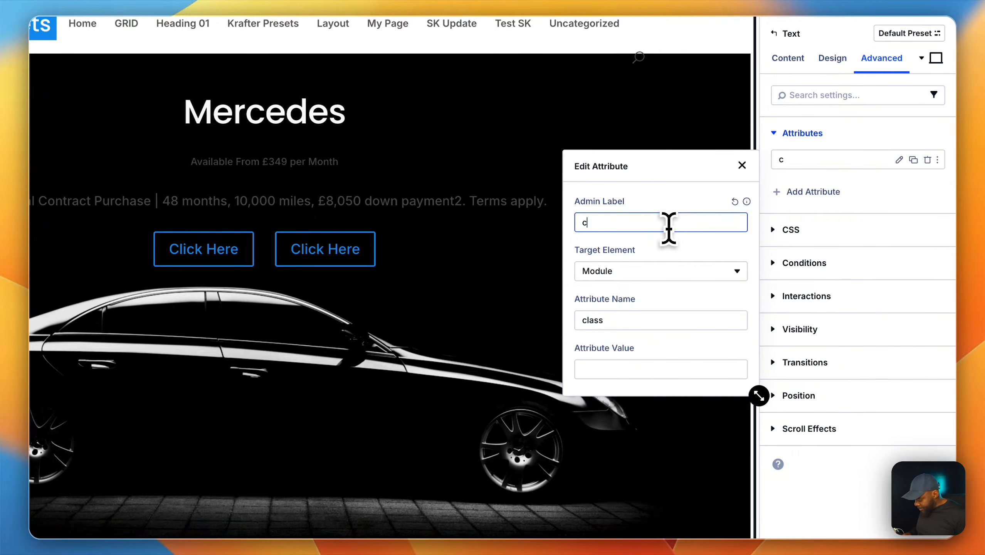
# Assign the text-l and text-gray-50 classes to the "Available From £349 per Month" text and close the attribute editor.
pyautogui.click(669, 367)
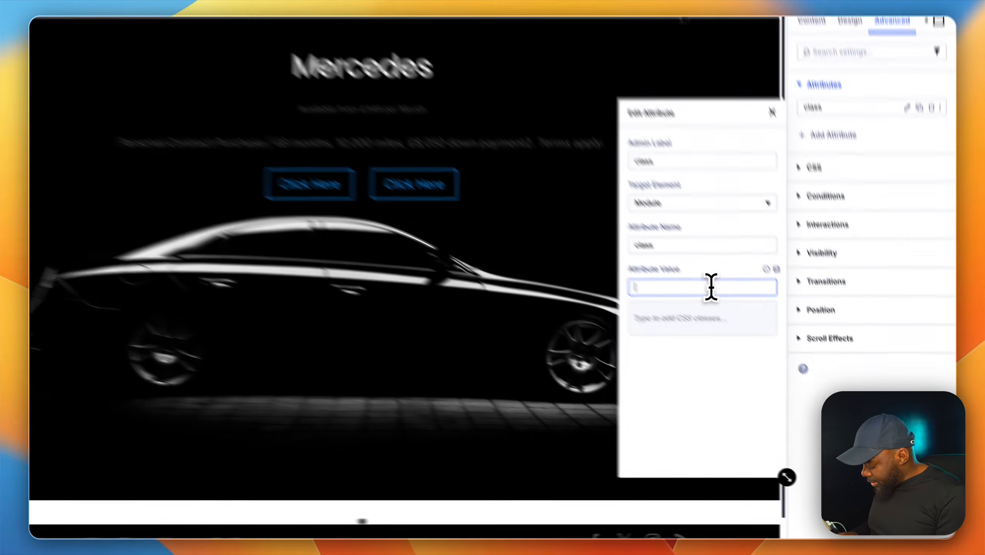
pyautogui.write('text text-l')
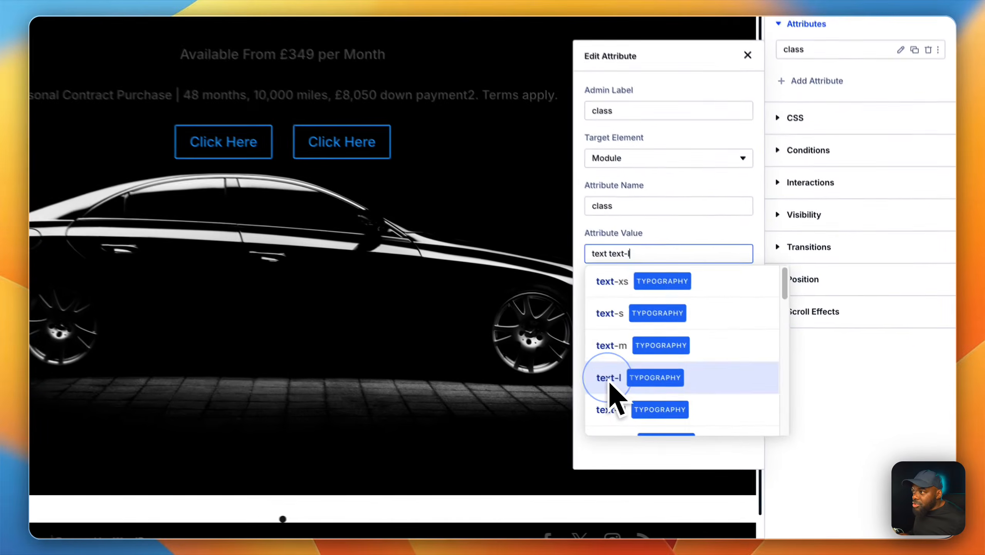
pyautogui.click(710, 425)
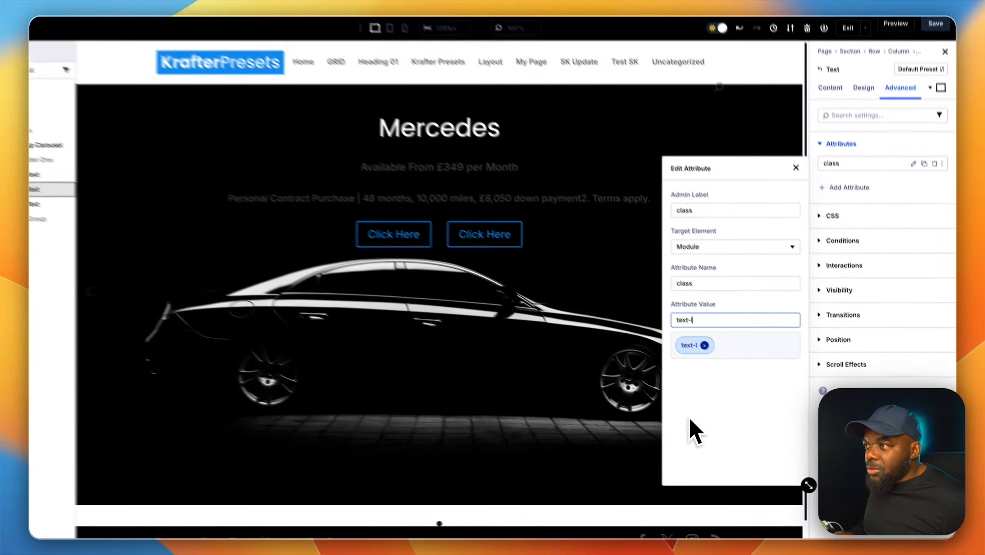
pyautogui.write('gra')
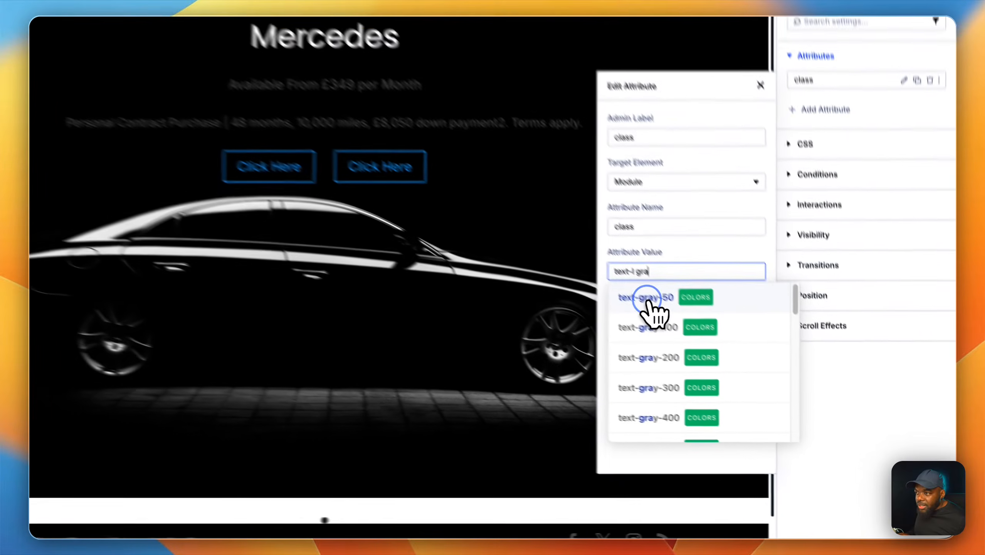
pyautogui.click(723, 357)
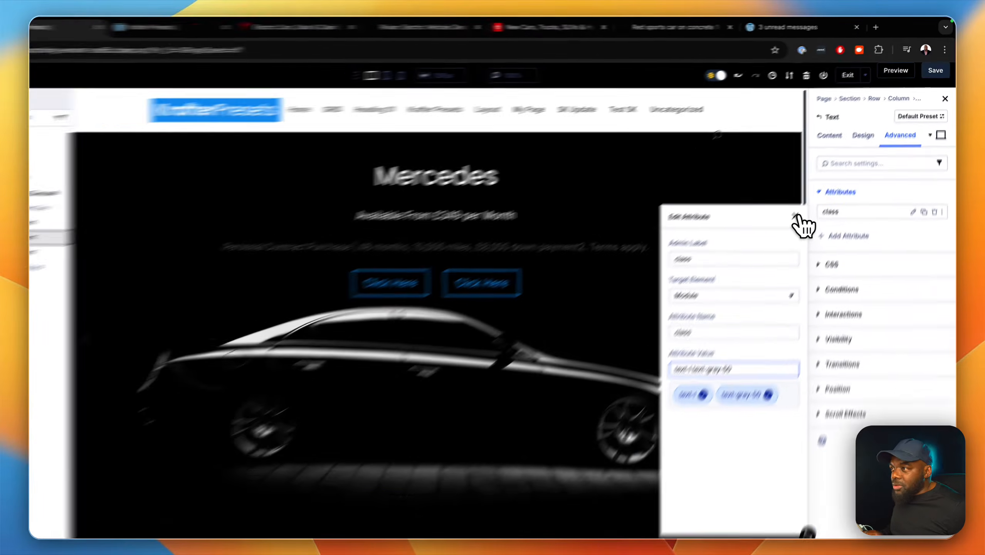
pyautogui.click(809, 199)
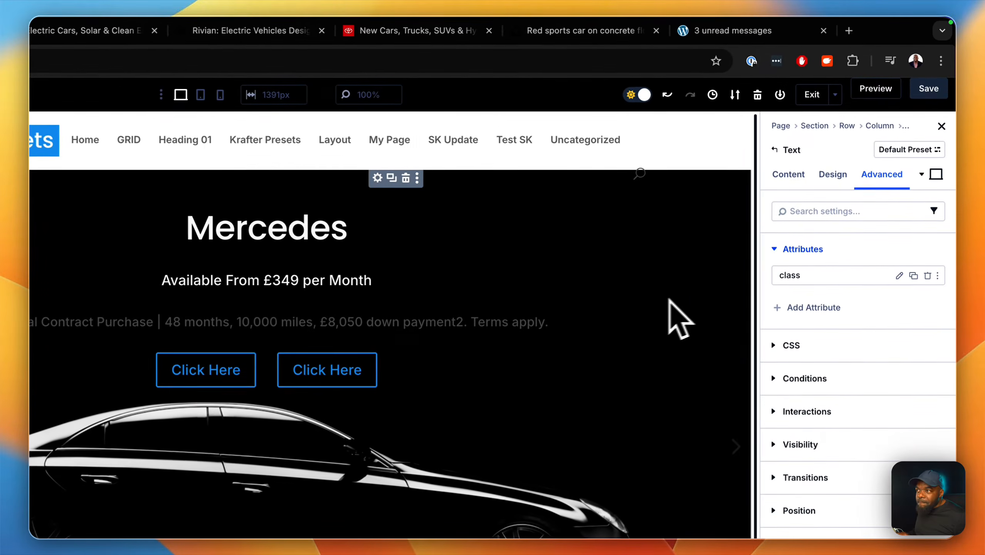
# Add a class attribute with the admin label "class" to the Personal Contract Purchase text module.
pyautogui.click(814, 282)
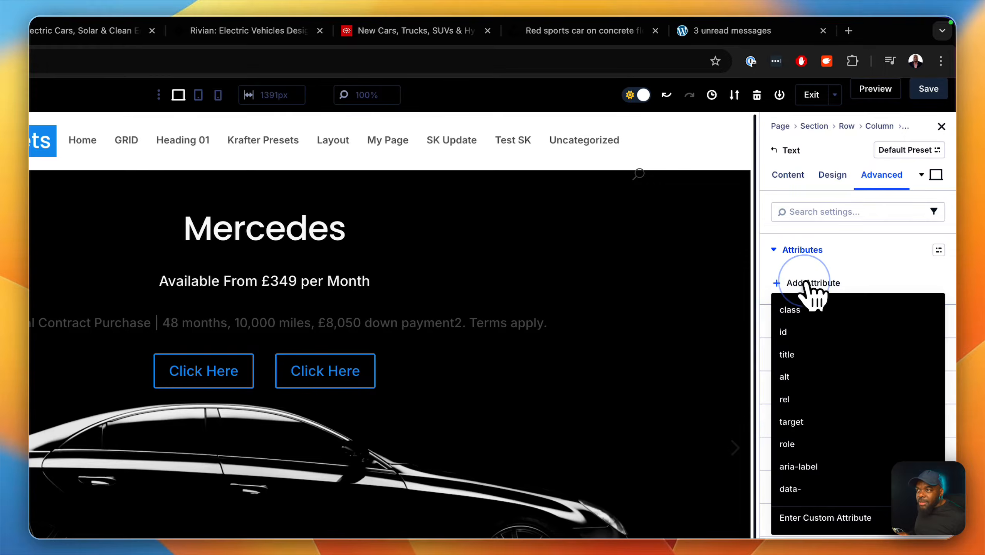
pyautogui.click(810, 312)
pyautogui.click(679, 345)
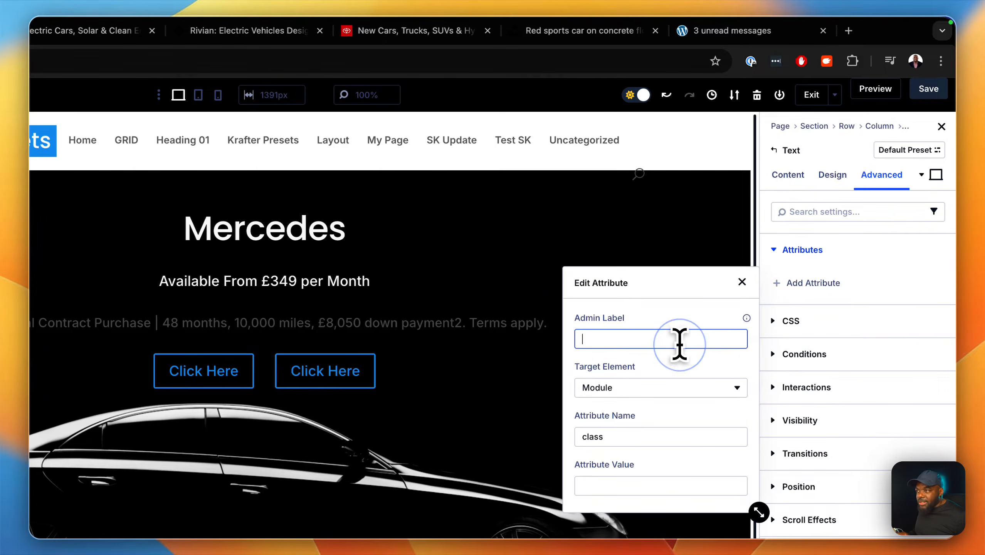
pyautogui.write('clas')
pyautogui.write('s')
# Set the Personal Contract Purchase text's size class to text-xs, after trying text-s.
pyautogui.click(648, 491)
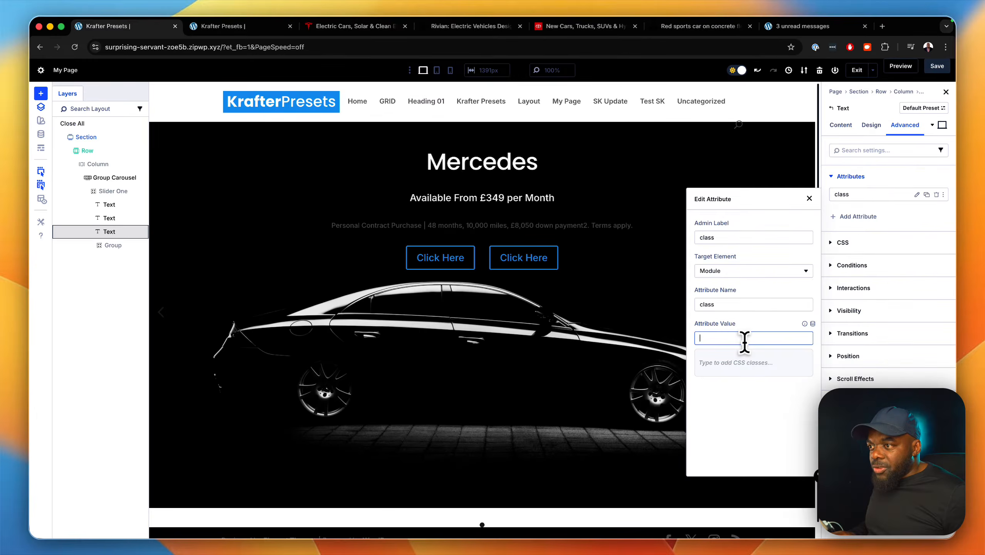
pyautogui.write('te')
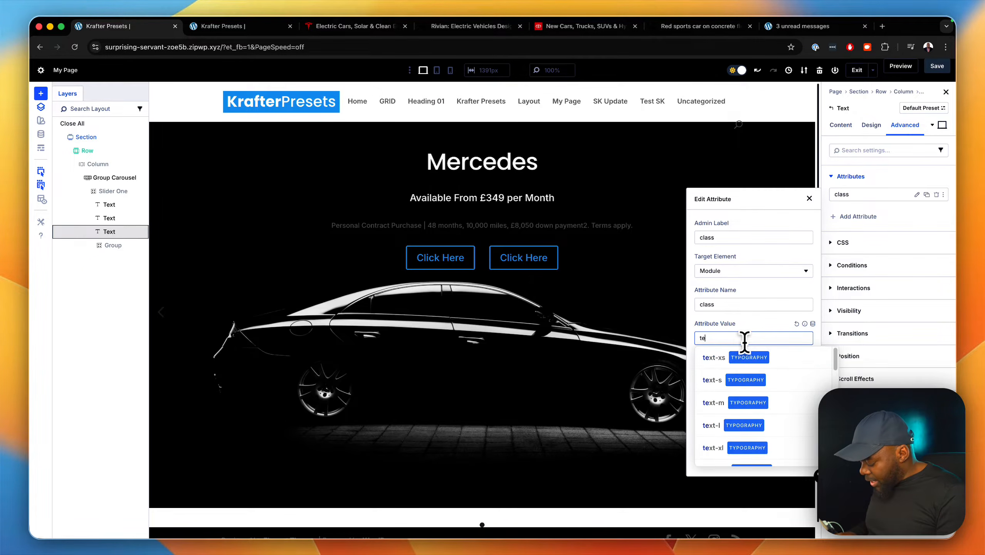
pyautogui.write('x')
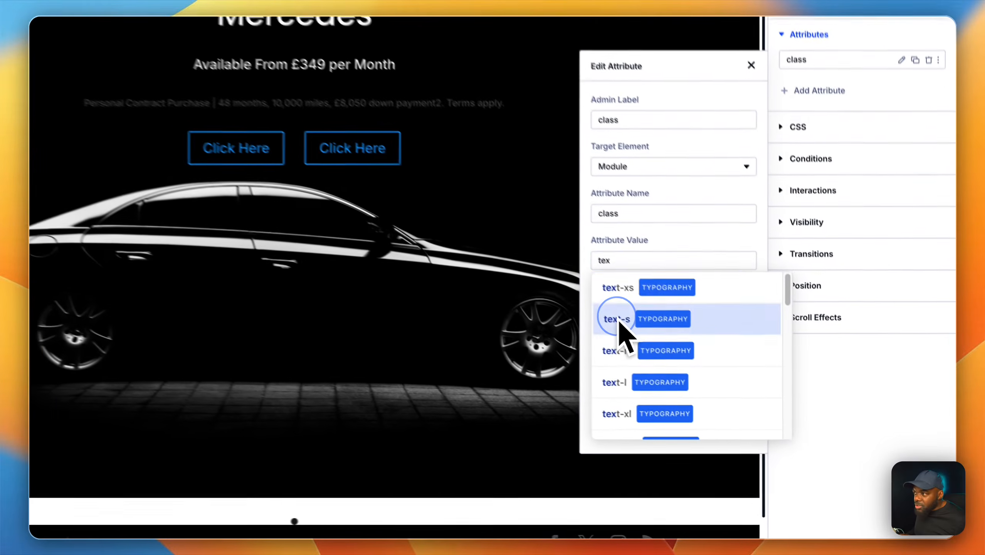
pyautogui.click(723, 380)
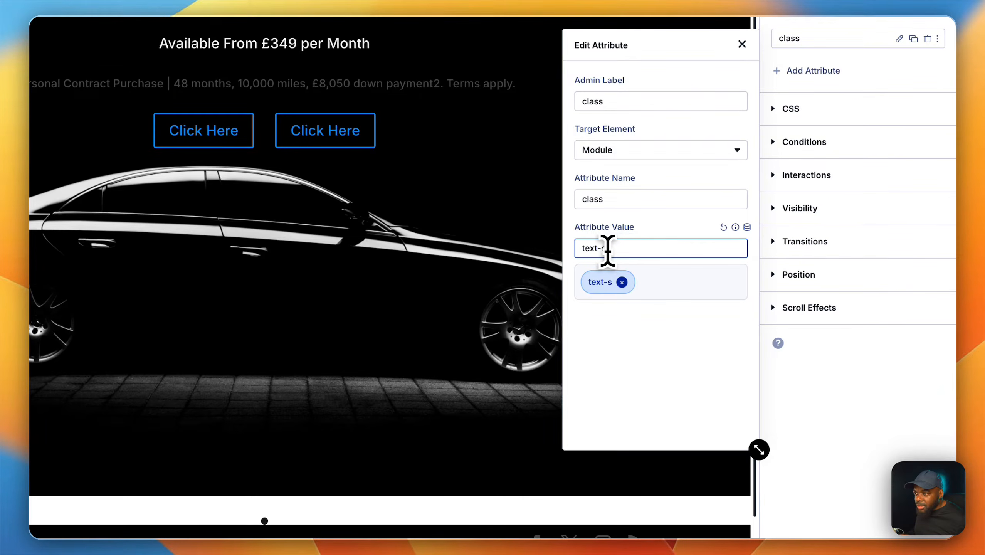
pyautogui.write('-s')
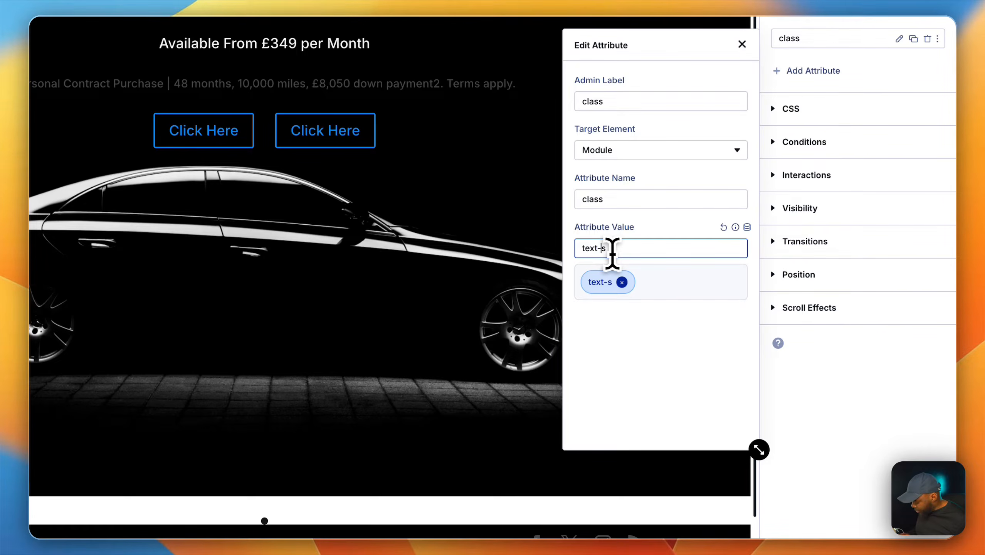
pyautogui.write('x')
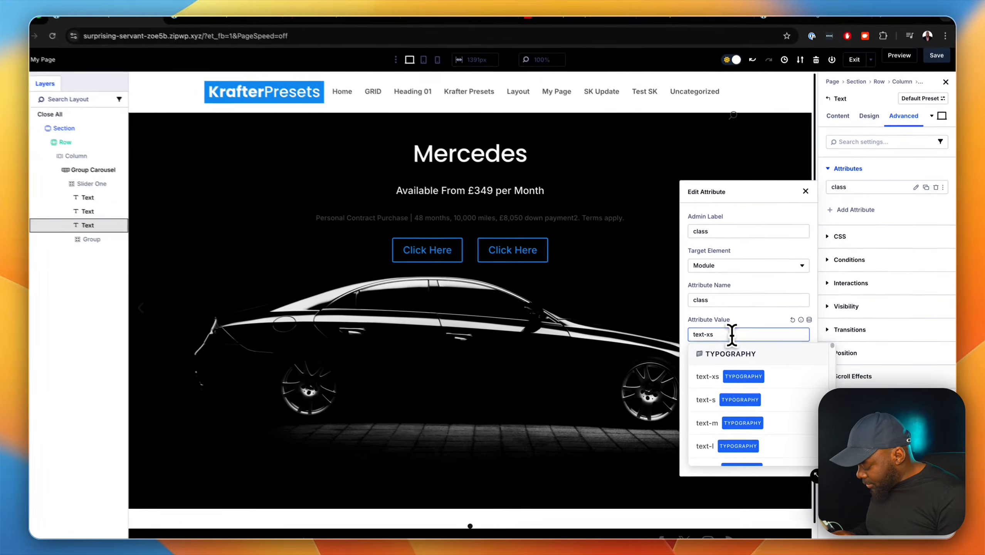
# Add a gray color class to the Personal Contract Purchase text, trying text-gray-50, text-gray-300 and text-gray-200.
pyautogui.write('gray')
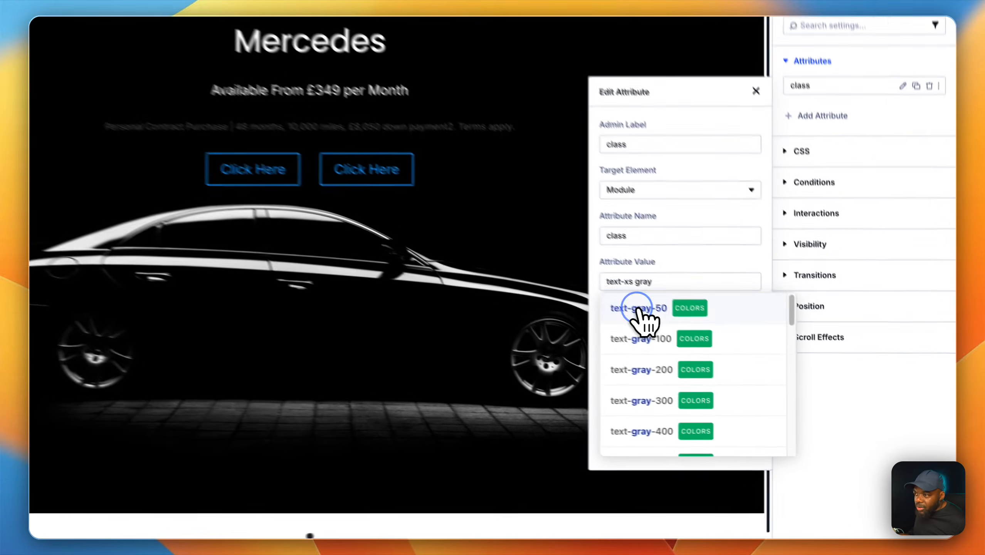
pyautogui.click(726, 357)
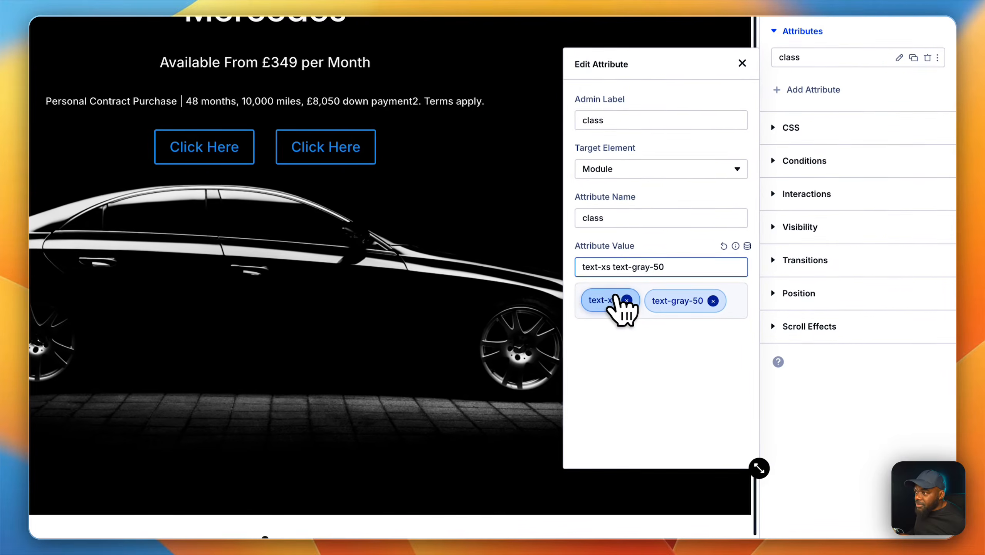
pyautogui.press('BackSpace')
pyautogui.press('BackSpace')
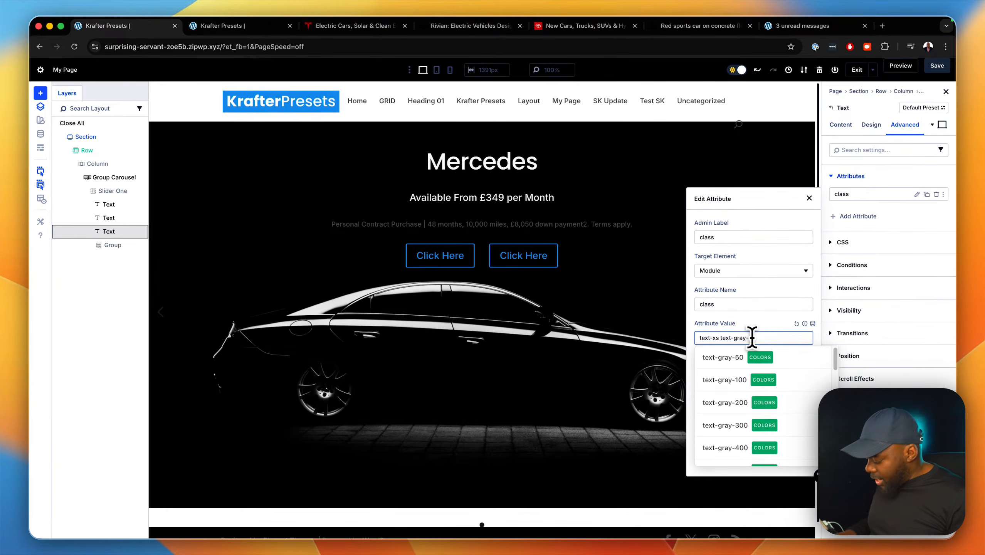
pyautogui.write('300')
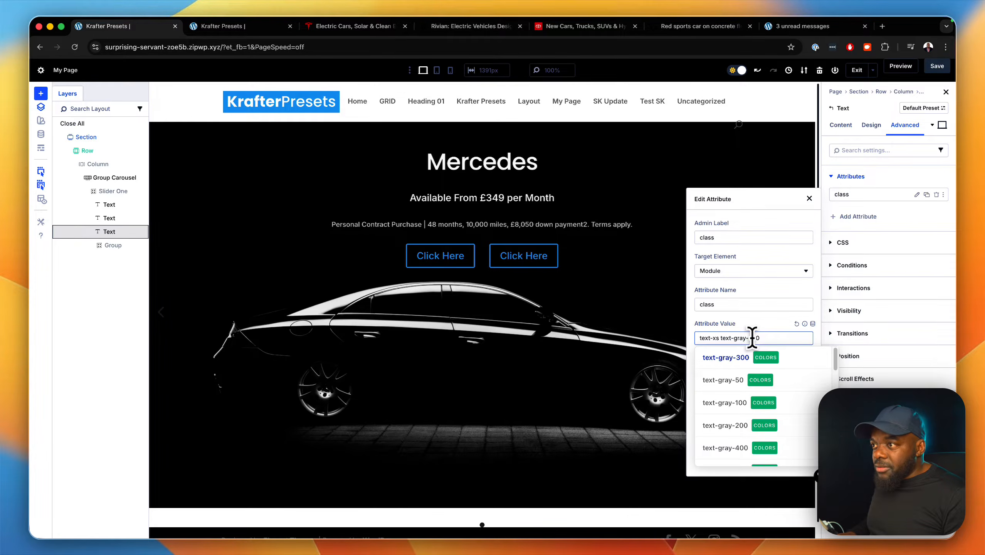
pyautogui.press('BackSpace')
pyautogui.press('BackSpace')
pyautogui.press('BackSpace')
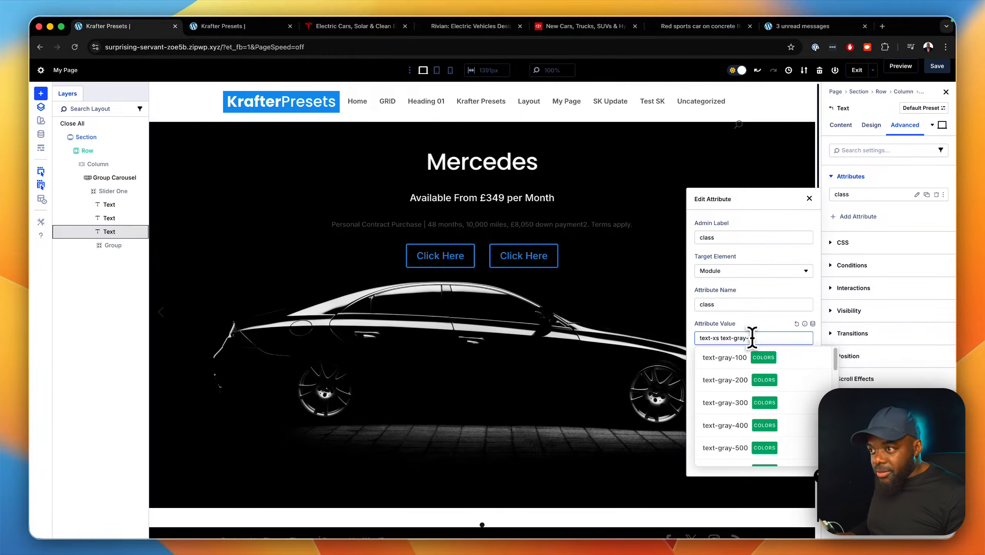
pyautogui.write('20')
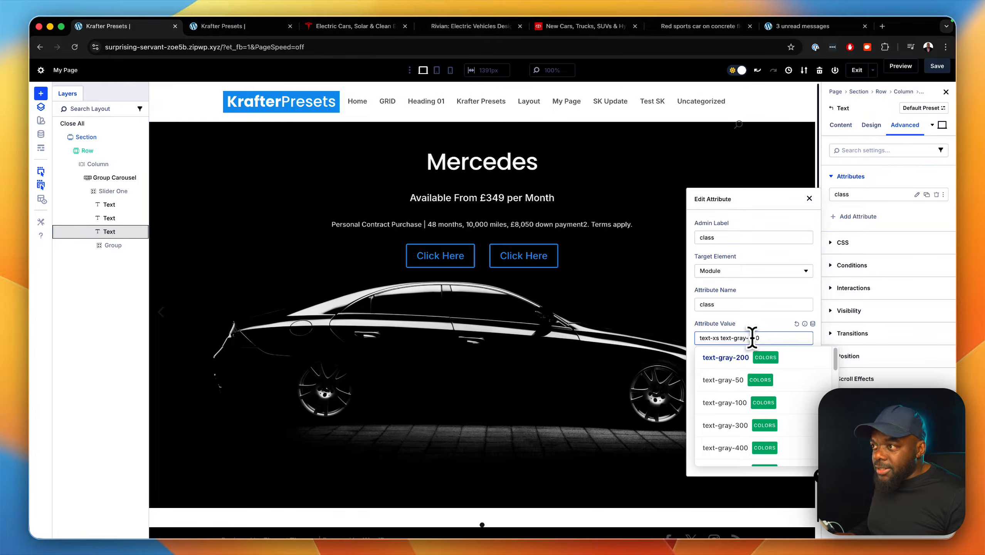
# Set the Personal Contract Purchase text's color class to text-gray-400 and close the attribute editor.
pyautogui.press('BackSpace')
pyautogui.press('BackSpace')
pyautogui.write('40')
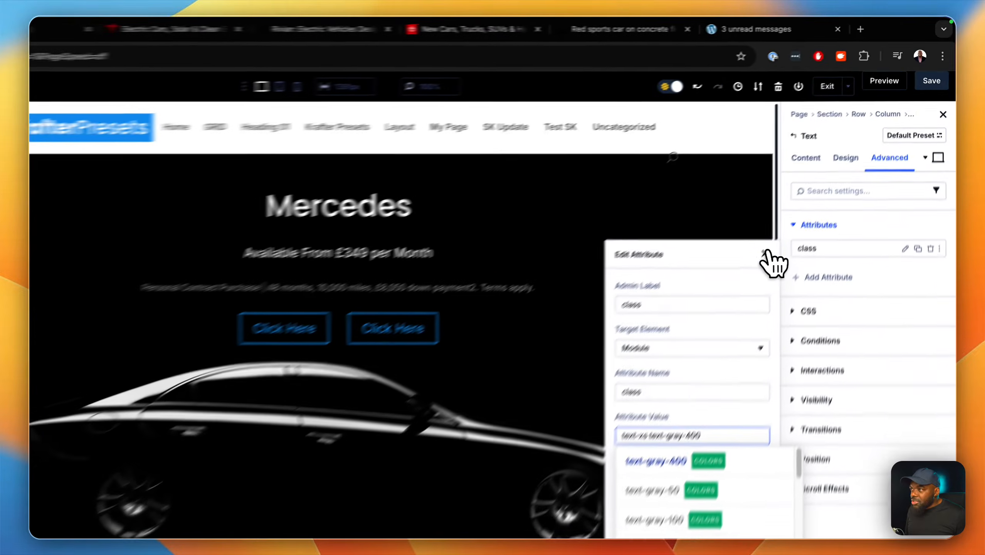
pyautogui.click(811, 199)
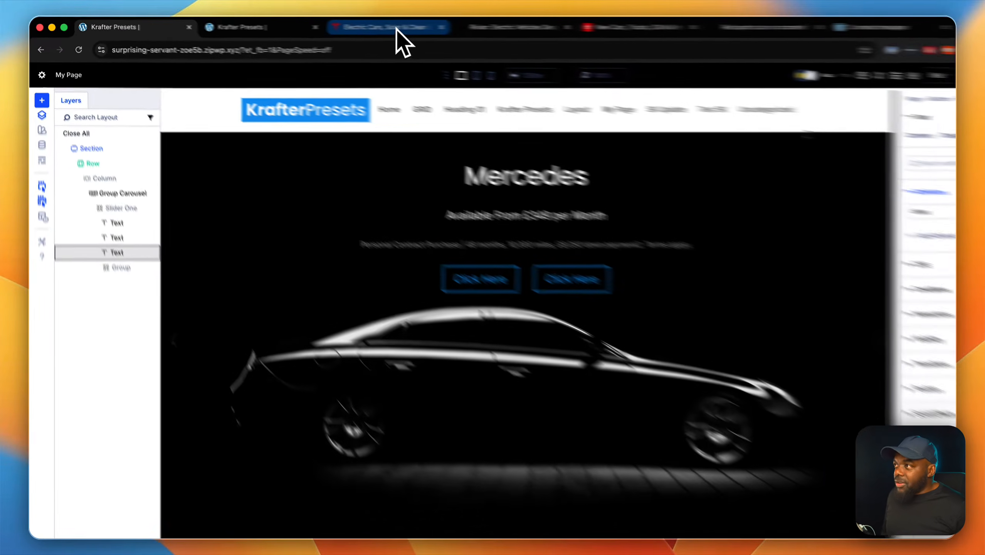
# Switch to the Tesla homepage, reload it and measure the hero's spacing with PixelSnap's Find Dimensions.
pyautogui.click(397, 28)
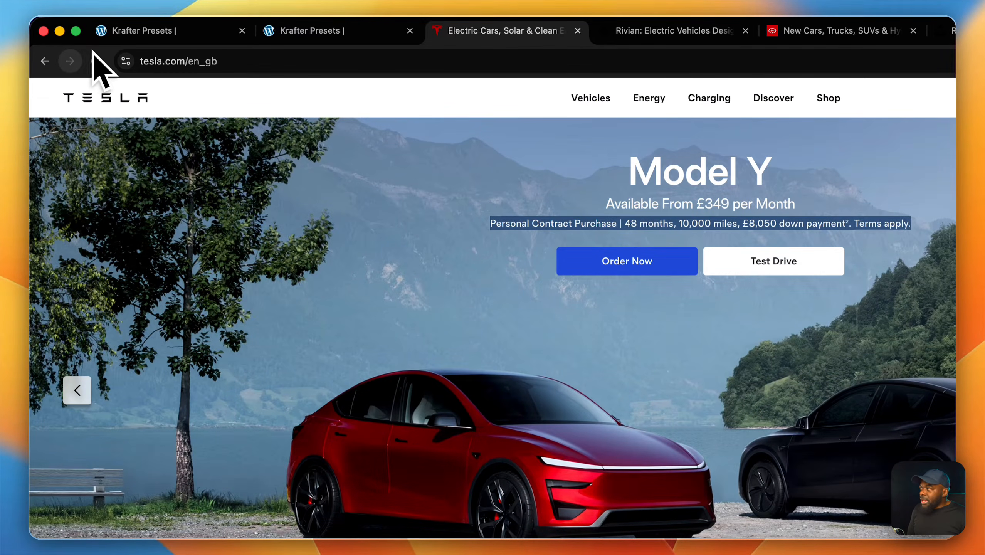
pyautogui.click(96, 61)
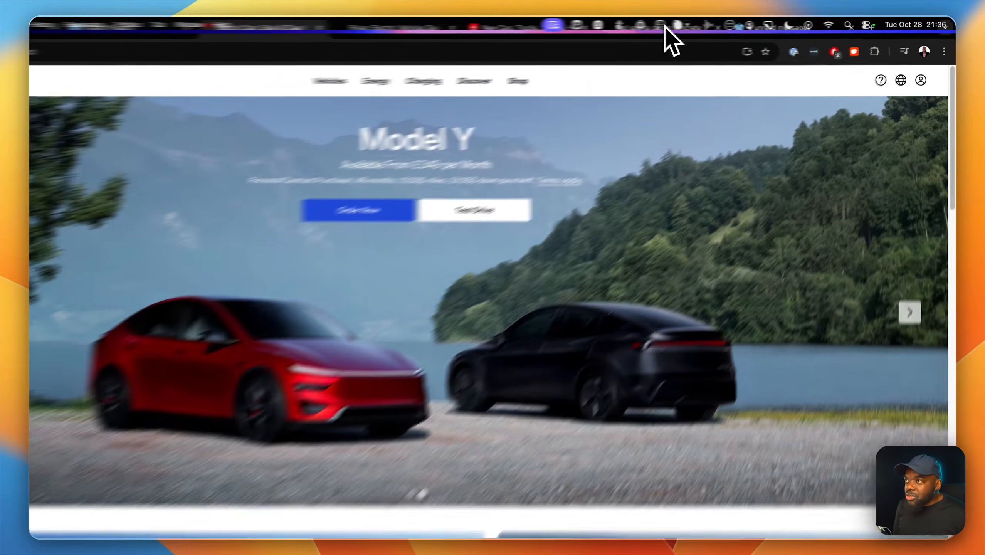
pyautogui.click(700, 25)
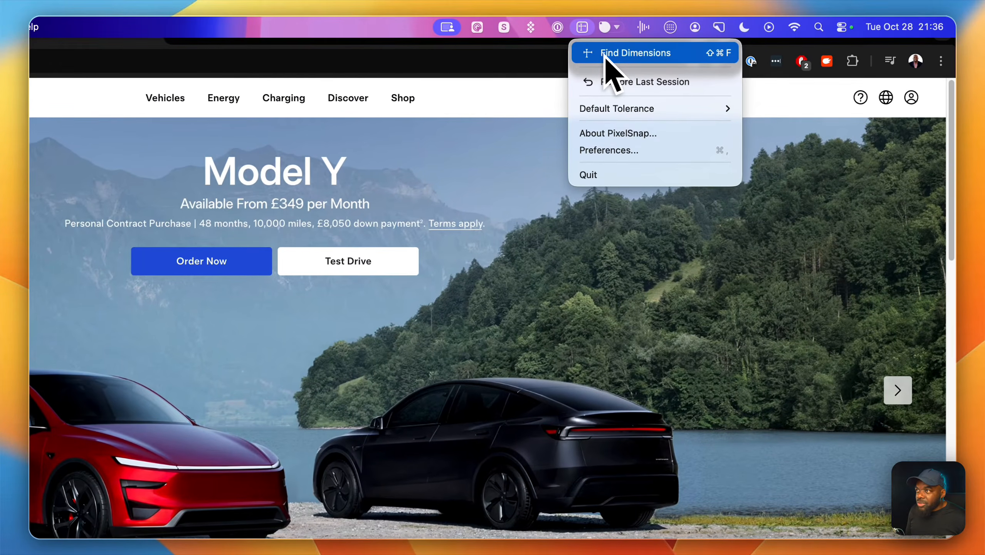
pyautogui.click(605, 57)
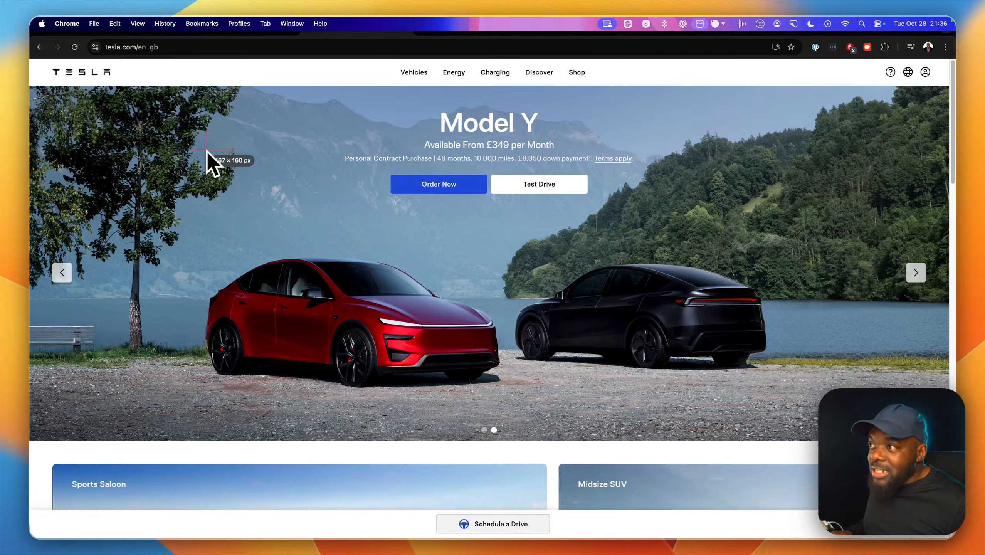
pyautogui.press('Escape')
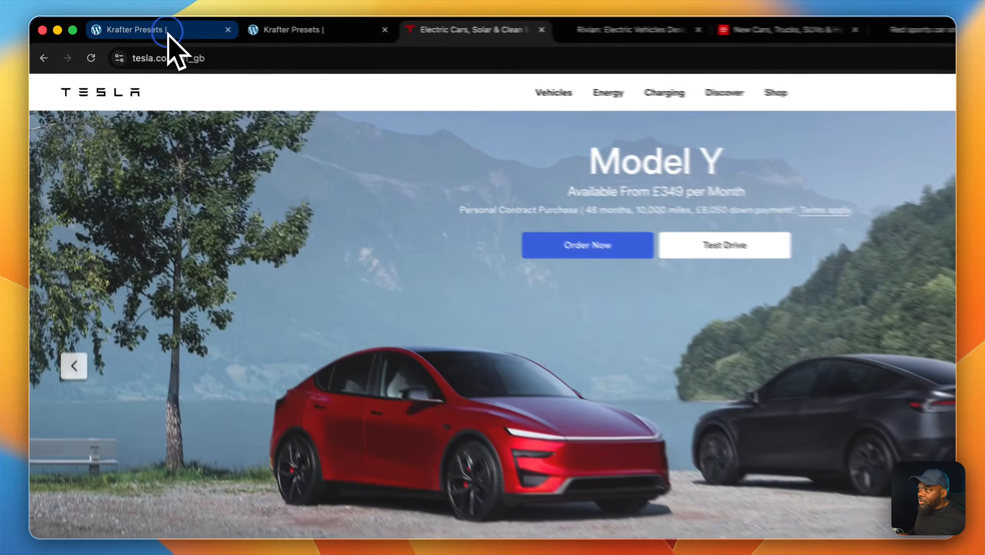
# Return to the Divi page and set the Slider One group's horizontal and vertical gaps to 0.
pyautogui.click(131, 28)
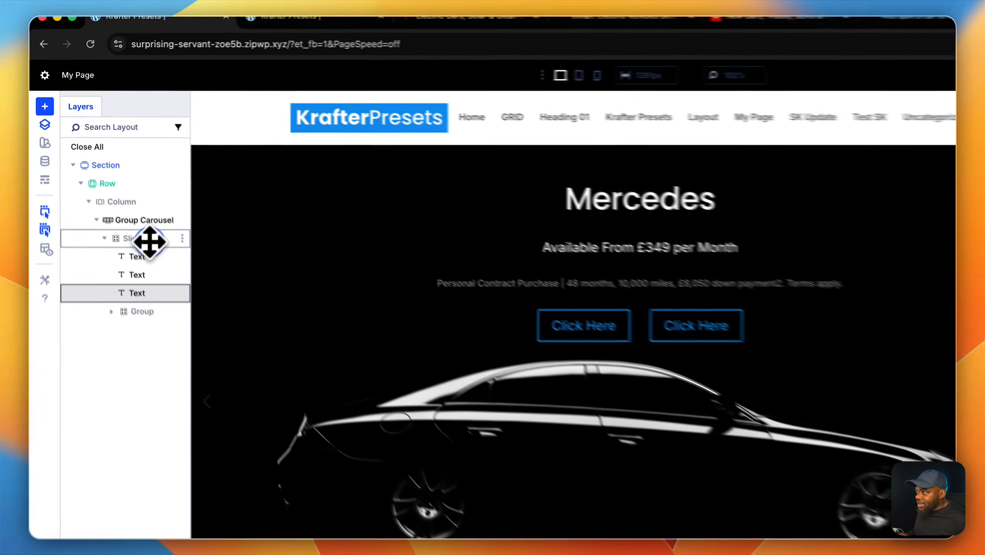
pyautogui.doubleClick(120, 194)
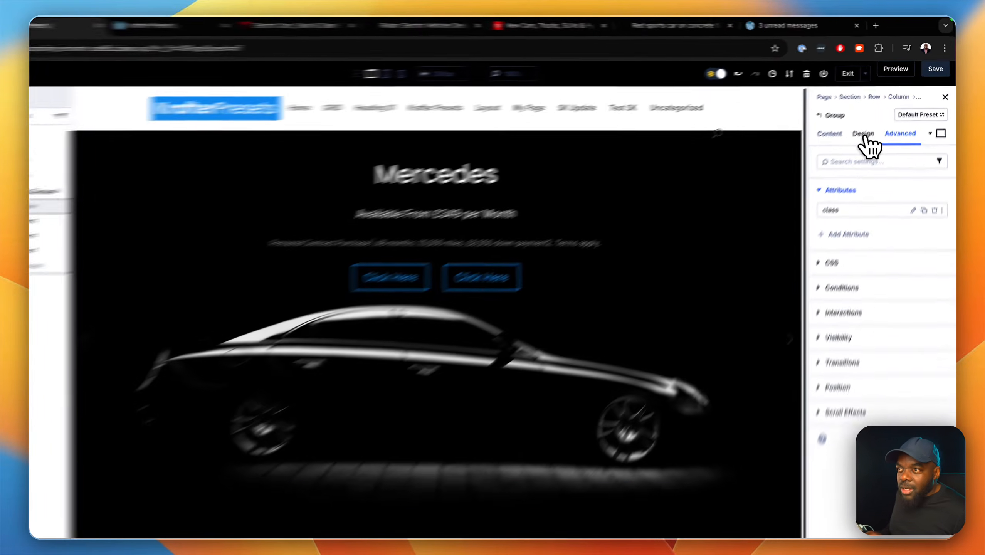
pyautogui.click(872, 125)
pyautogui.click(821, 251)
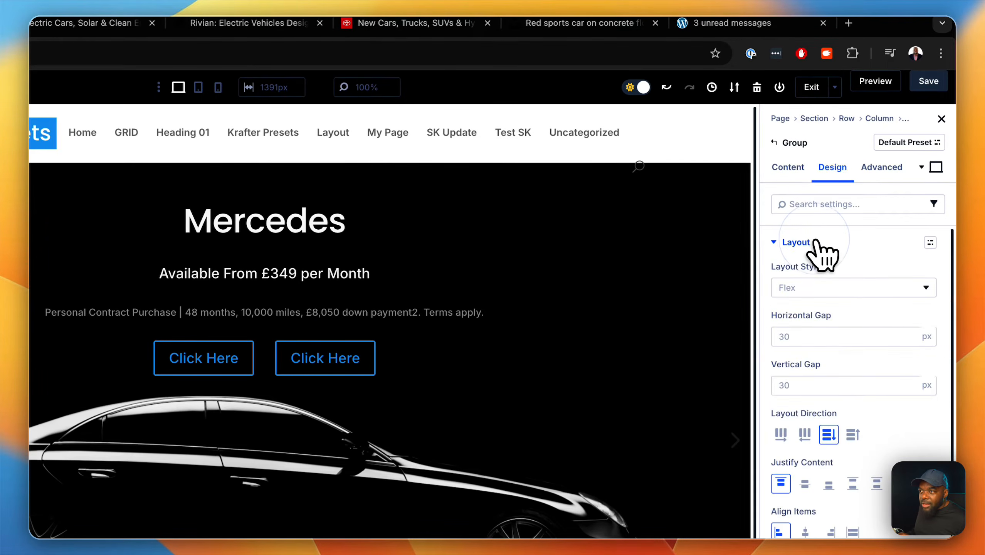
pyautogui.click(815, 336)
pyautogui.write('0')
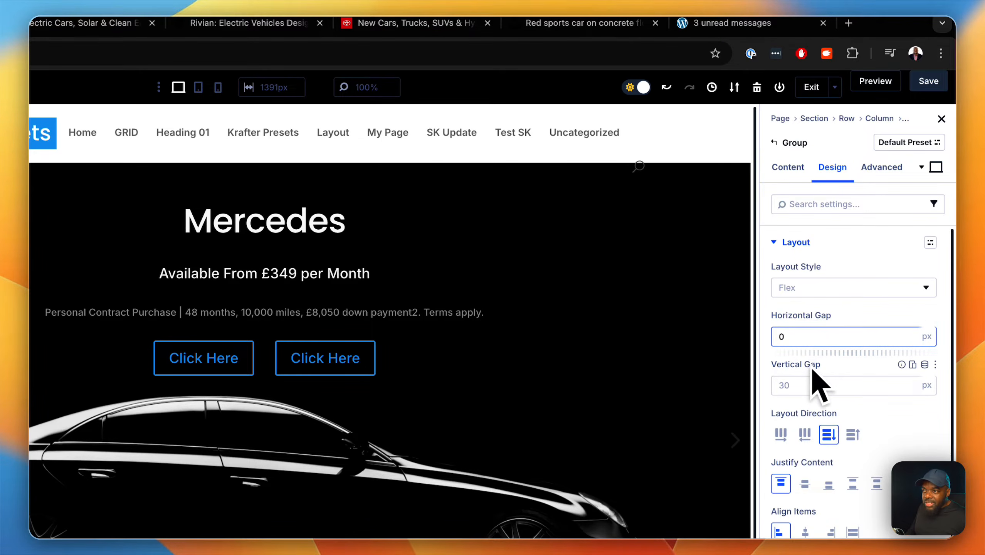
pyautogui.click(799, 385)
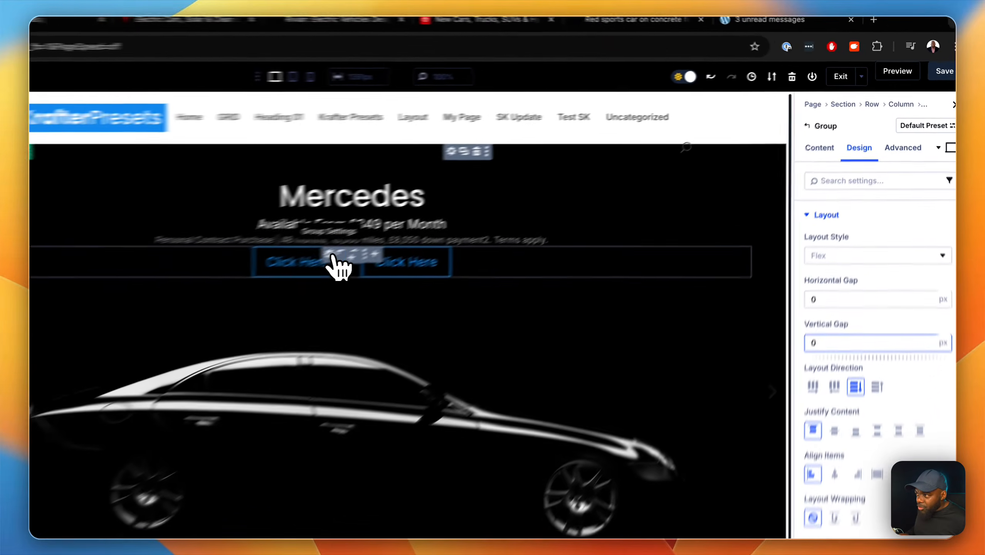
# Add a class attribute with the admin label "class" to the group holding the two buttons.
pyautogui.click(466, 208)
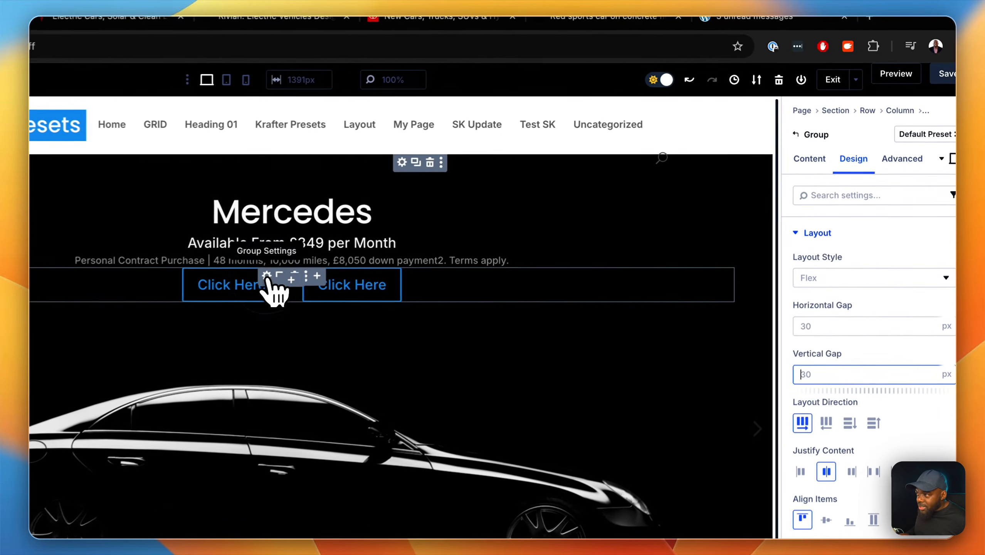
pyautogui.click(895, 164)
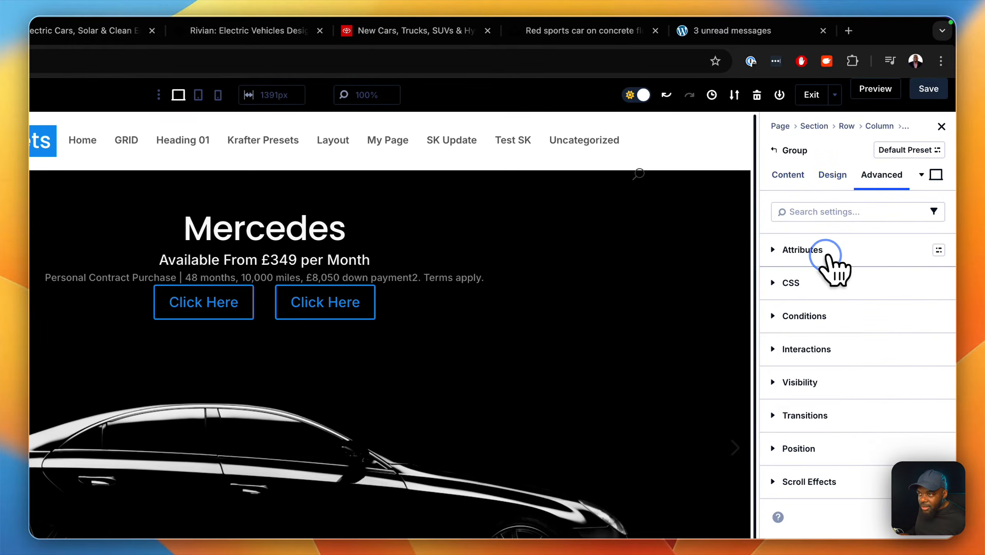
pyautogui.click(847, 240)
pyautogui.click(814, 284)
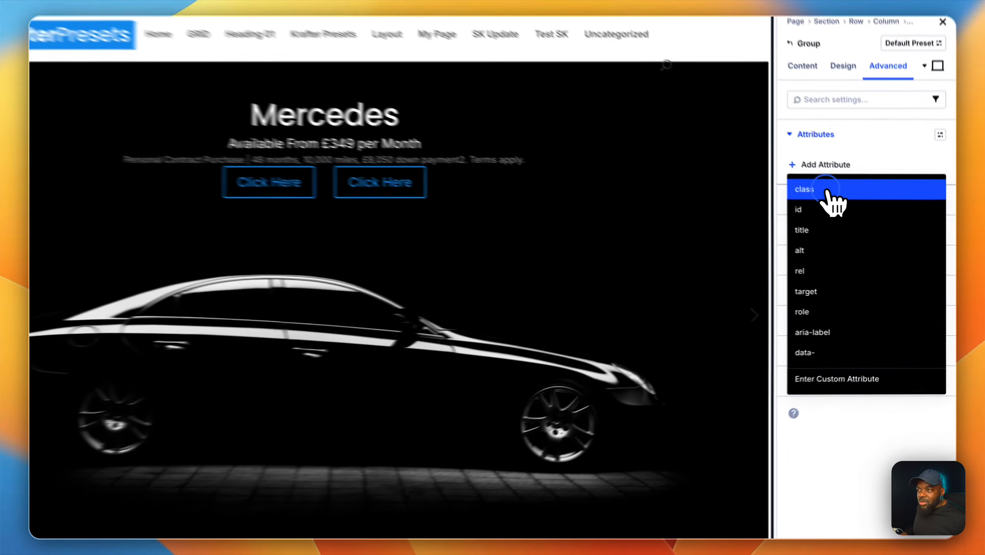
pyautogui.click(859, 218)
pyautogui.click(657, 205)
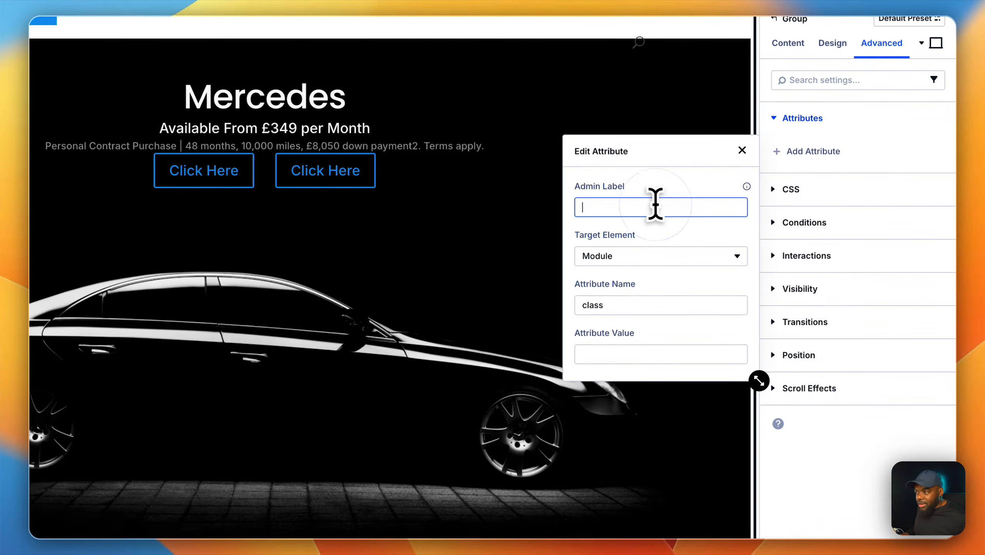
pyautogui.write('class')
# Give the button group the top-margin class mt-m, after trying mt-s, and close the attribute editor.
pyautogui.click(715, 356)
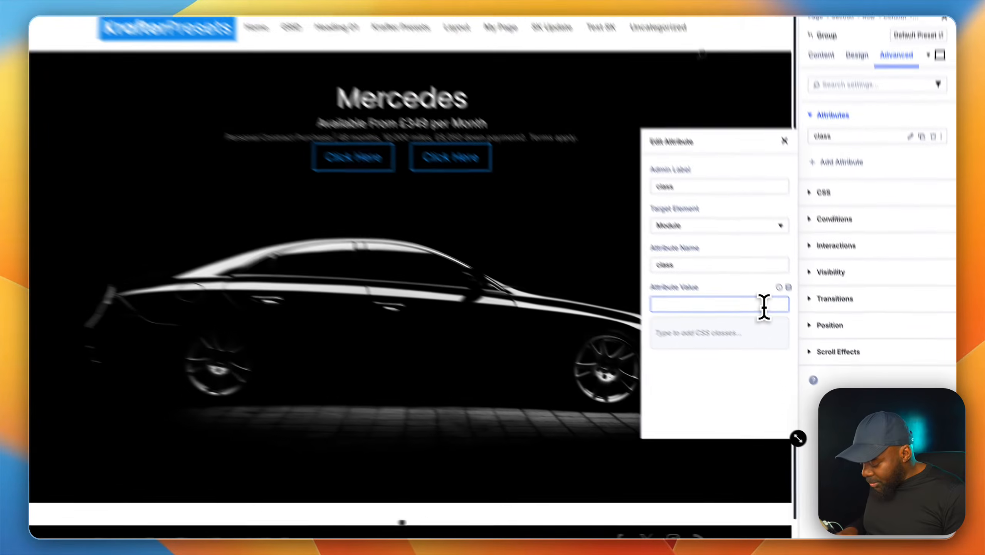
pyautogui.write('mt mt-s')
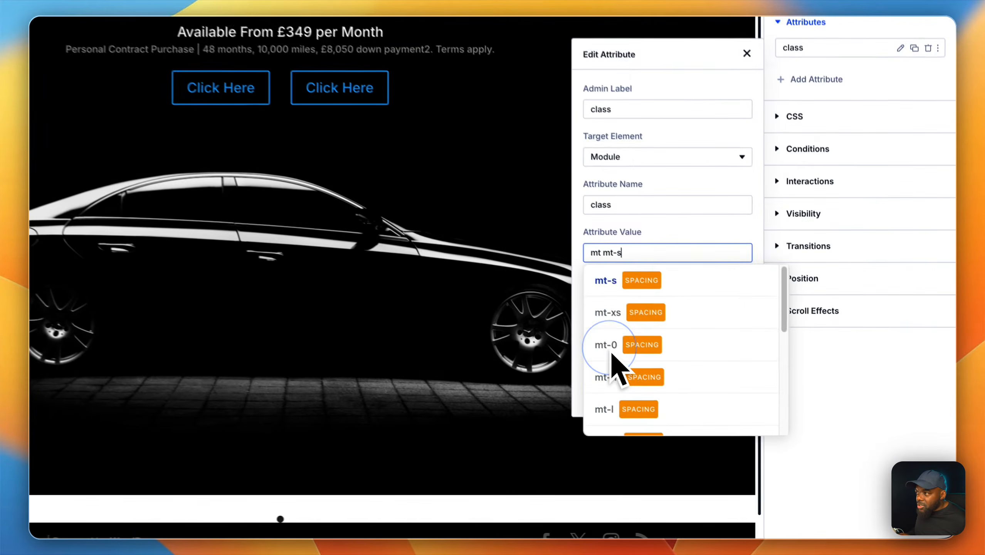
pyautogui.click(713, 403)
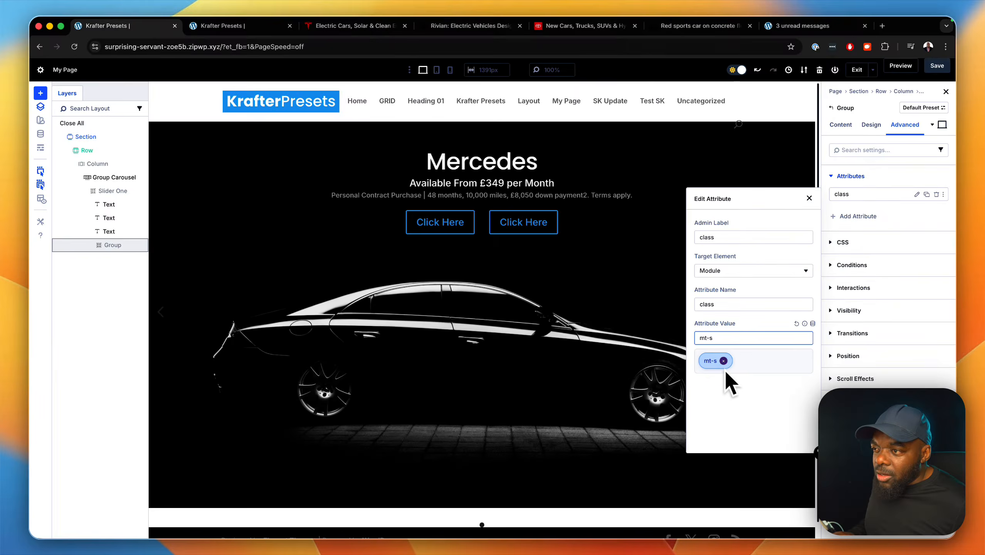
pyautogui.press('BackSpace')
pyautogui.write('m')
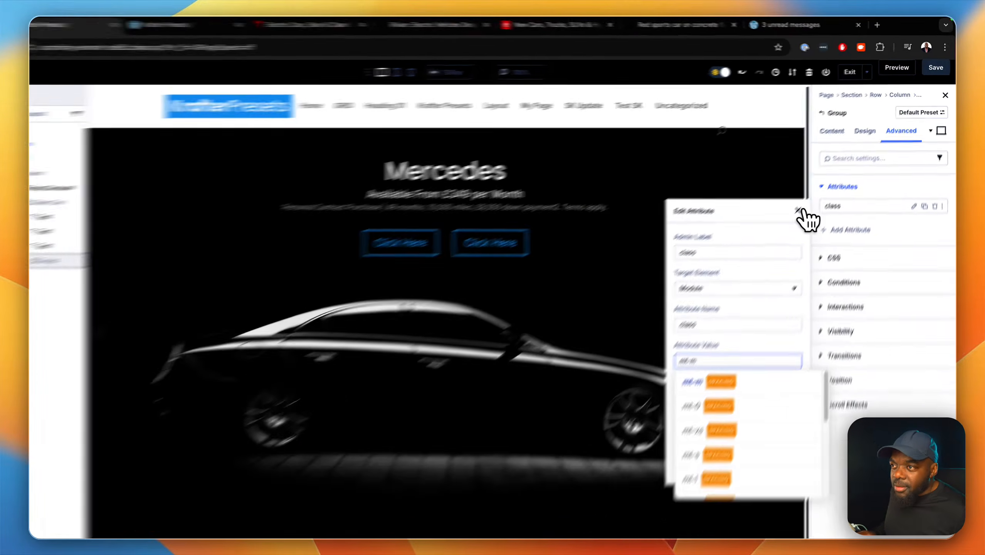
pyautogui.click(809, 198)
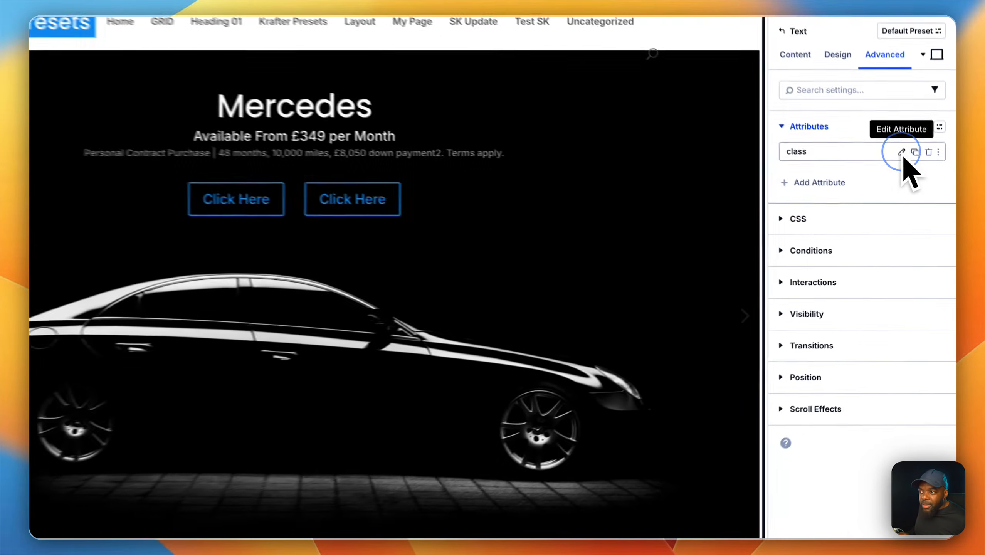
# Add the top-margin class mt-xs to the Personal Contract Purchase text, after trying mt-s, and close the attribute editor.
pyautogui.click(899, 264)
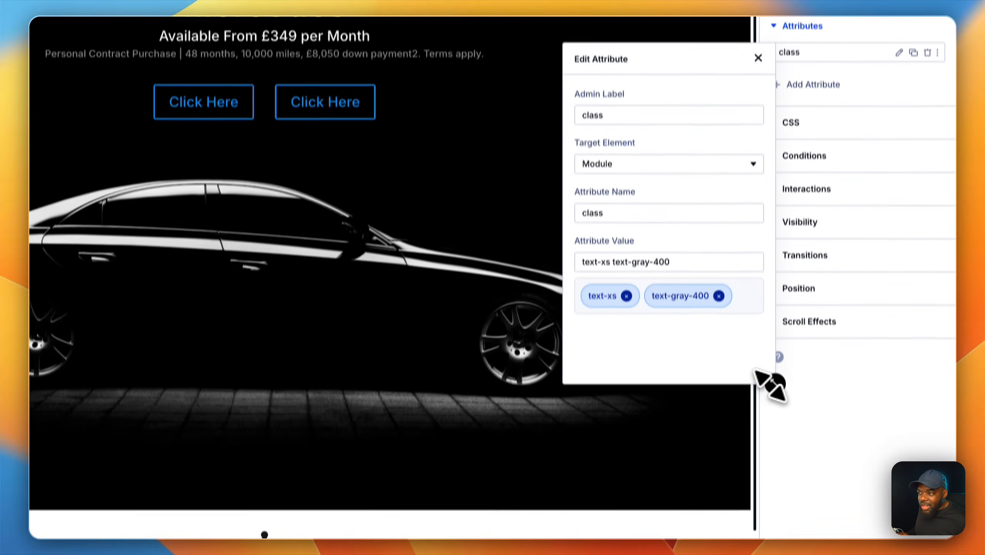
pyautogui.click(701, 247)
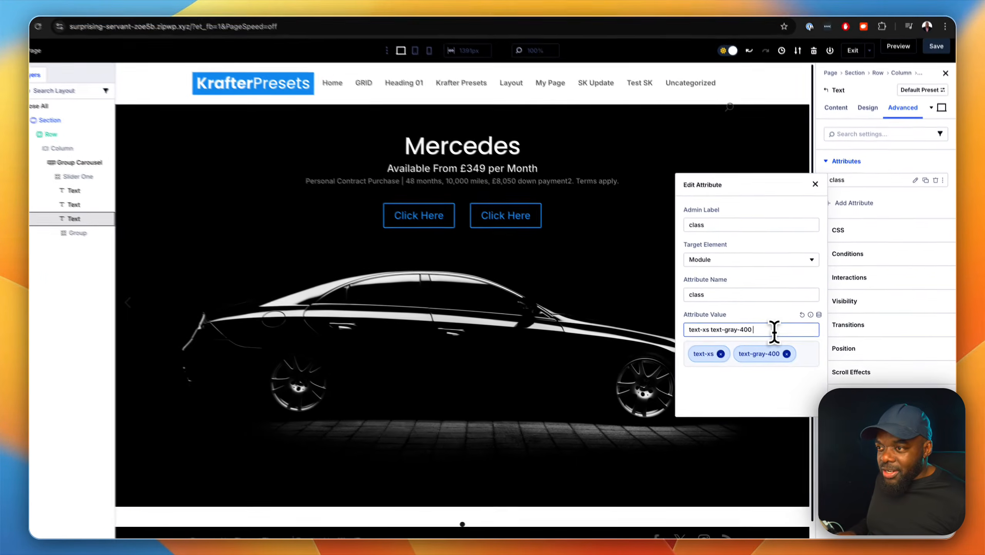
pyautogui.write('m')
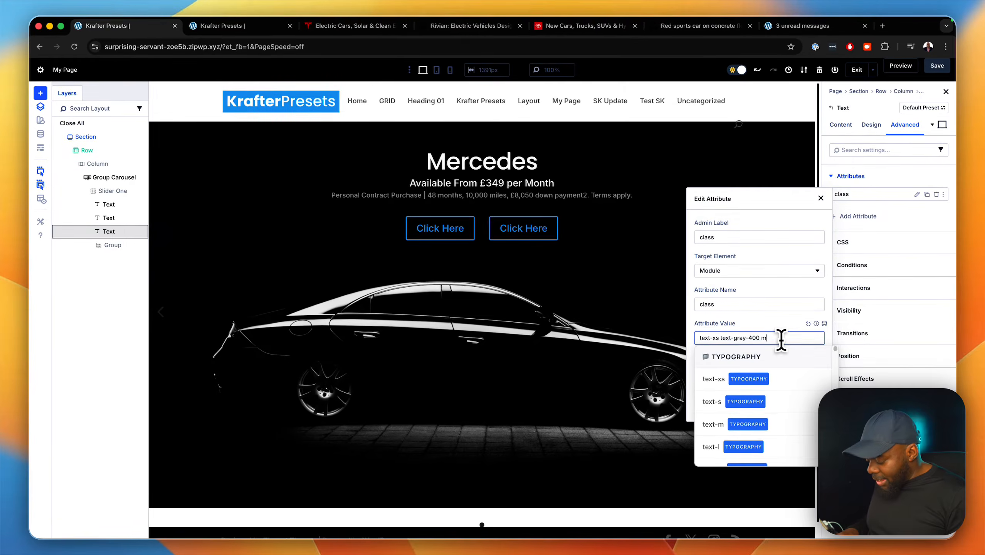
pyautogui.write('t')
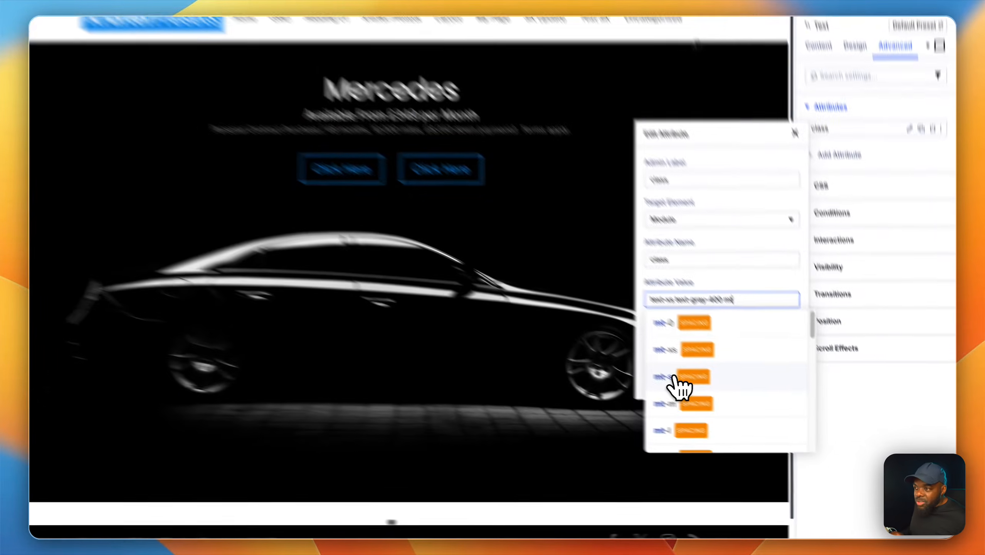
pyautogui.click(714, 404)
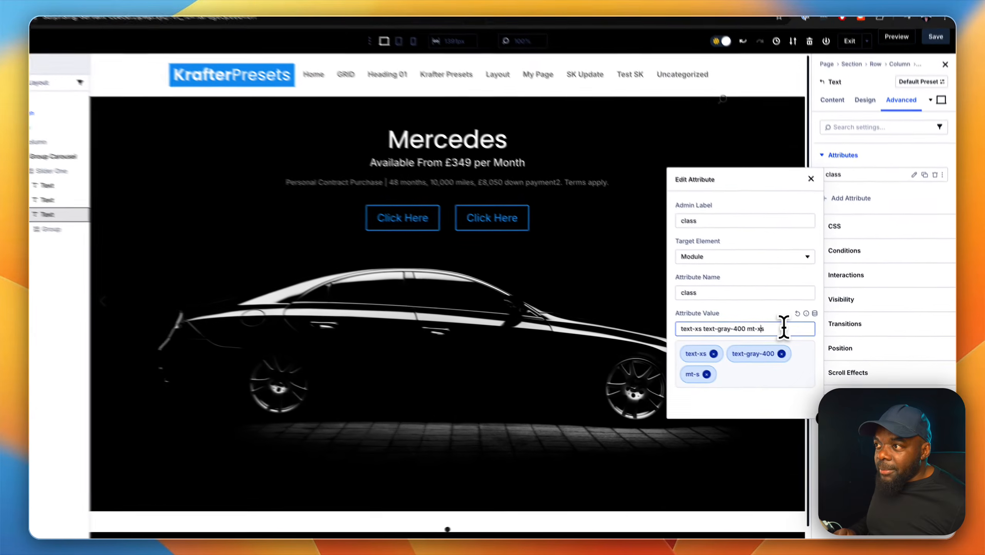
pyautogui.write('x')
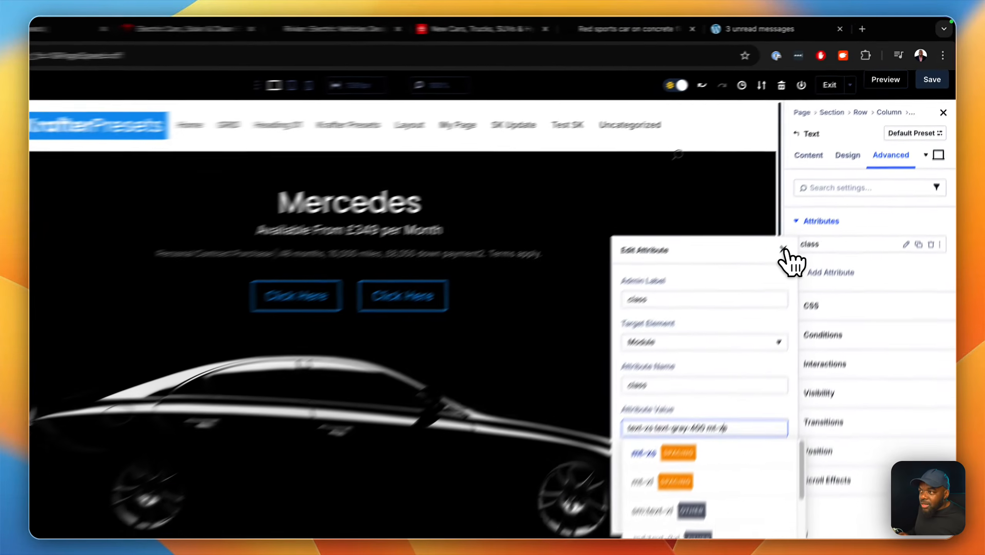
pyautogui.click(821, 199)
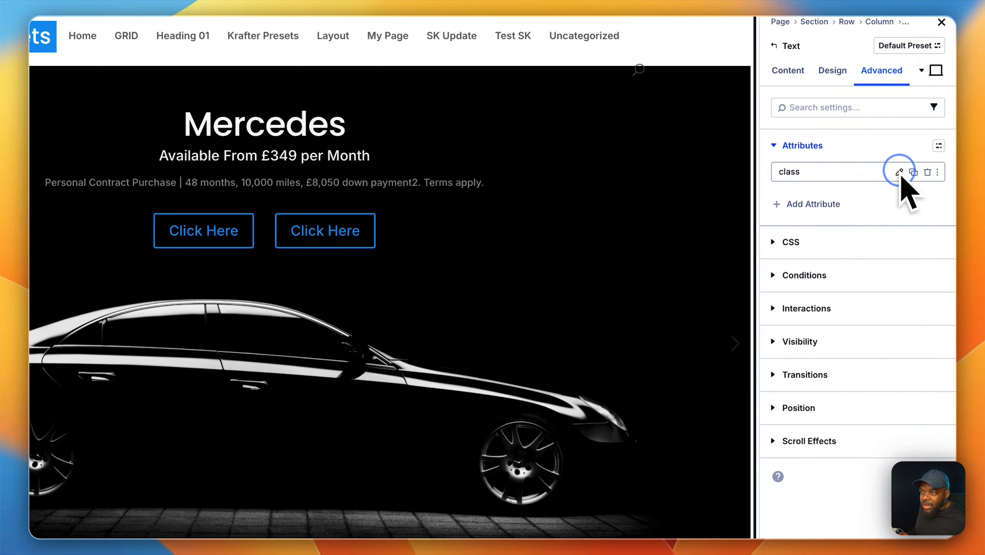
# Add the top-margin class mt-xs to the "Available From £349 per Month" text and close the attribute editor.
pyautogui.click(899, 276)
pyautogui.click(662, 379)
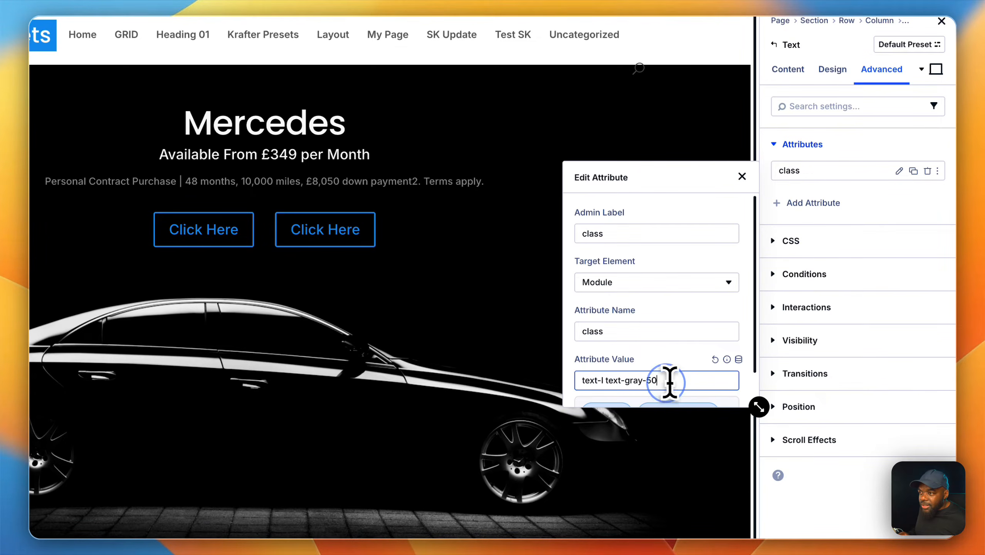
pyautogui.write('mt')
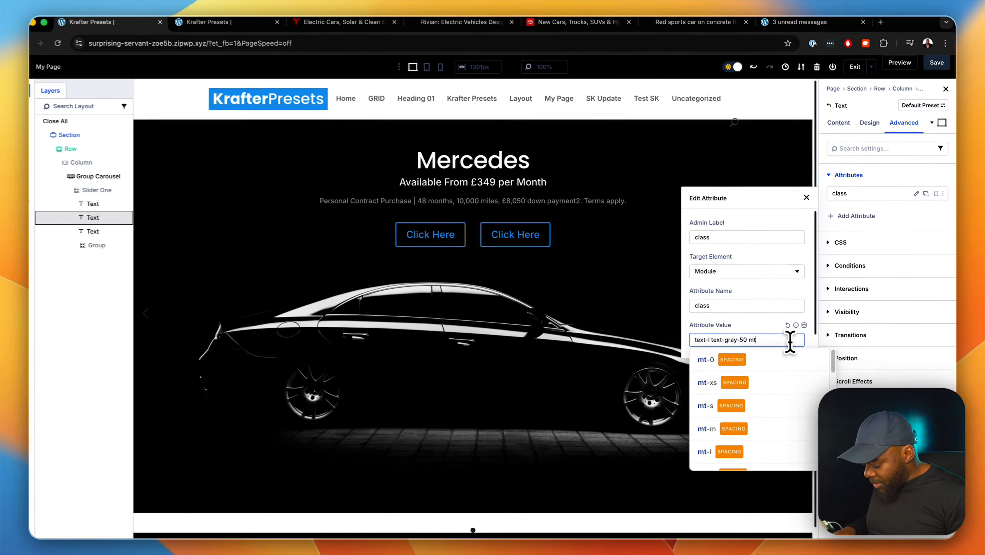
pyautogui.write('-')
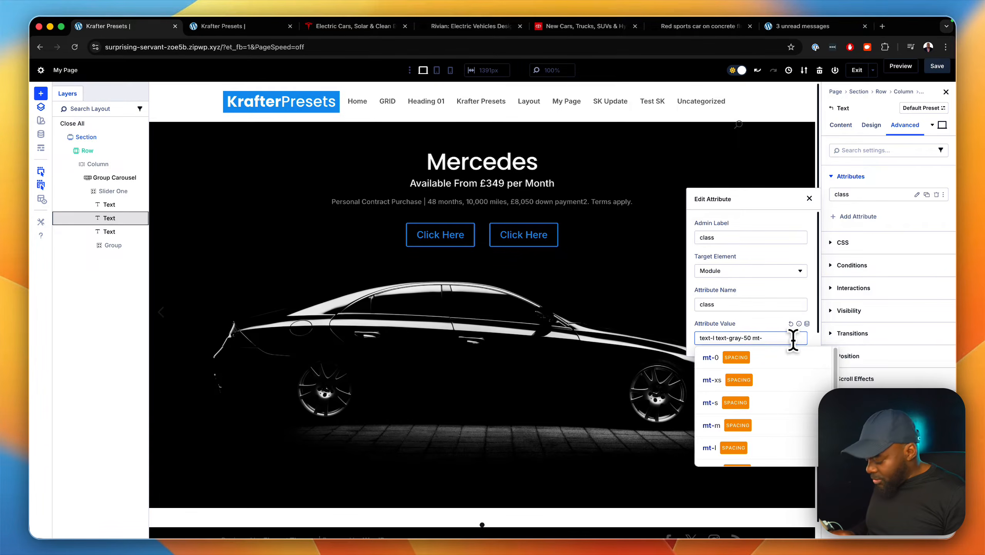
pyautogui.write('xs')
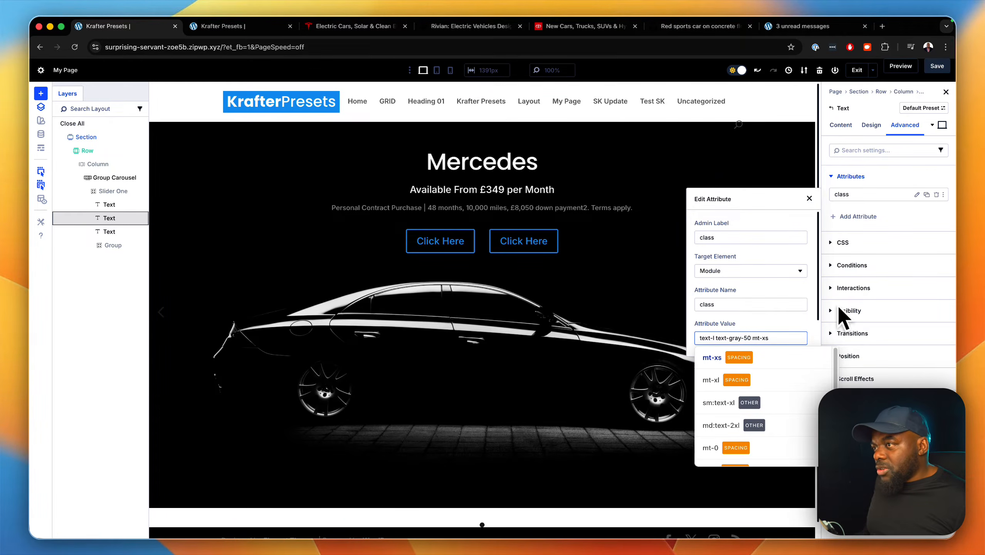
pyautogui.click(809, 199)
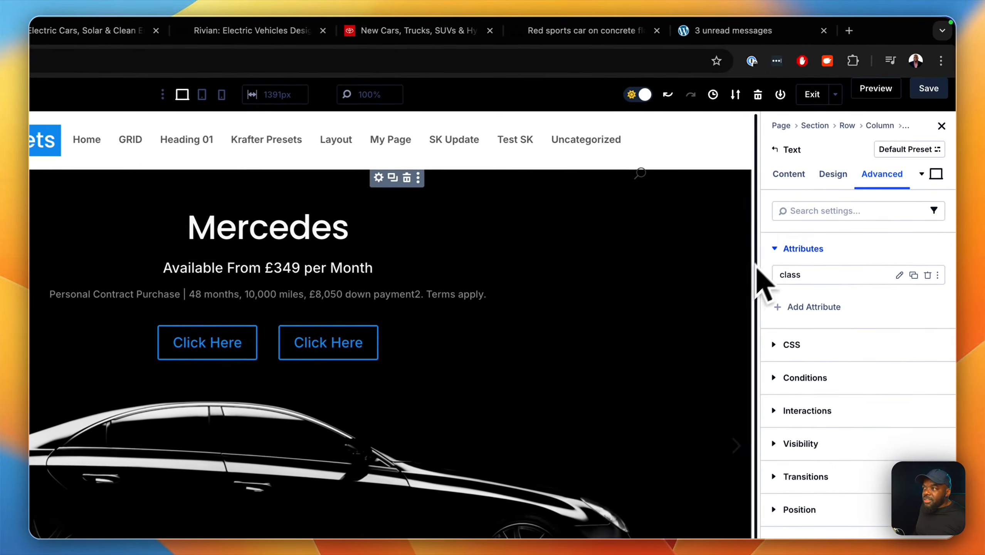
# Save the page, preview the slider, compare it with the Tesla homepage and return to the builder.
pyautogui.click(944, 69)
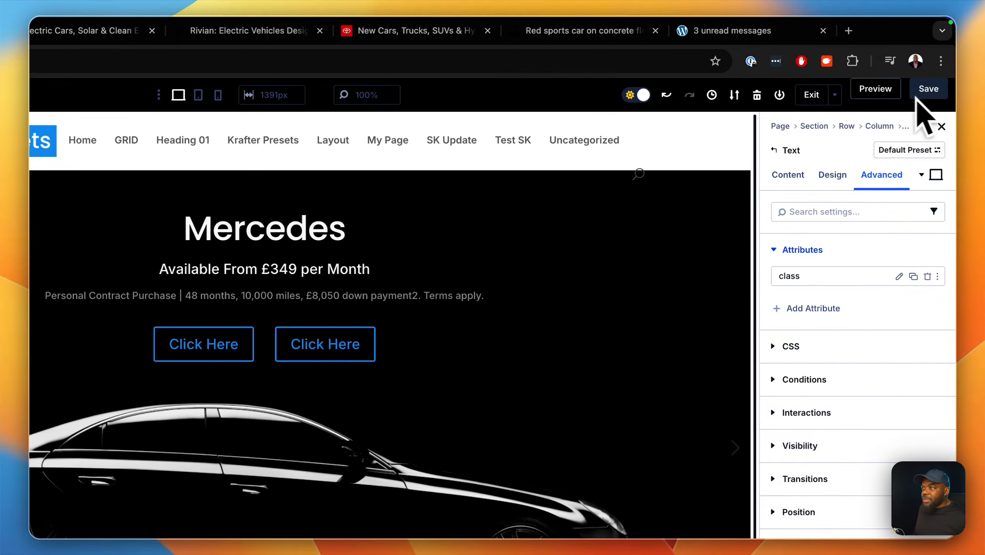
pyautogui.click(881, 97)
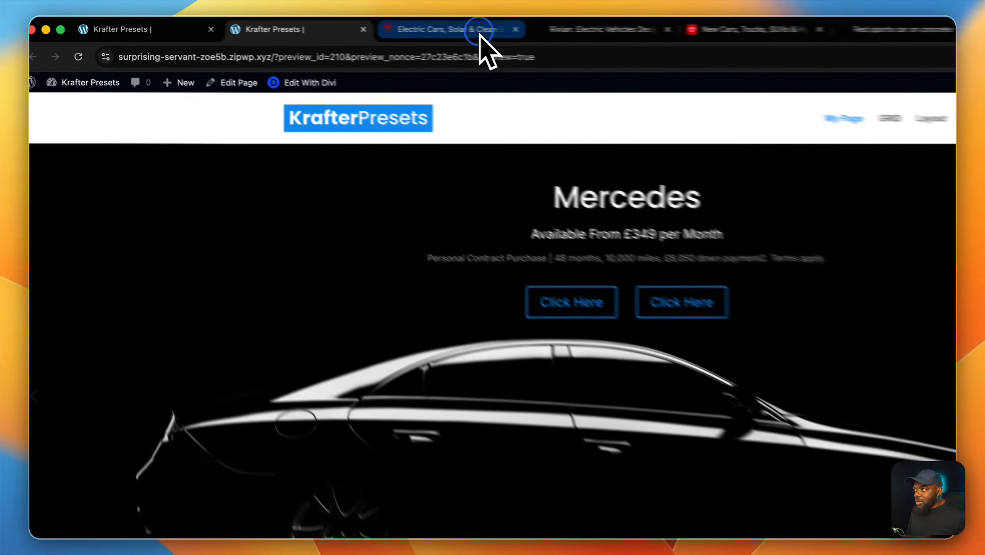
pyautogui.click(361, 26)
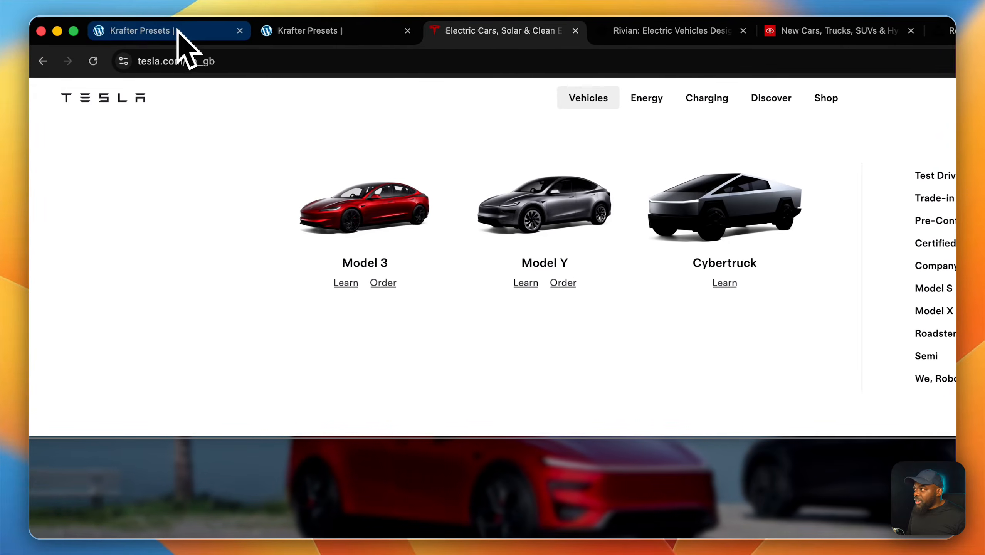
pyautogui.click(177, 29)
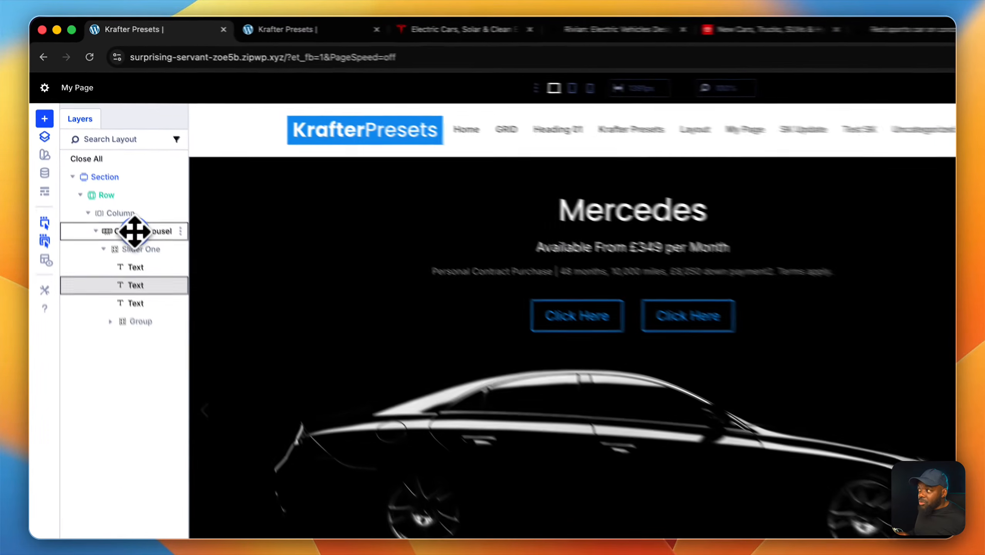
# Enable Automatic Rotation for the Group Carousel and set its rotation speed to 3000 ms.
pyautogui.click(135, 231)
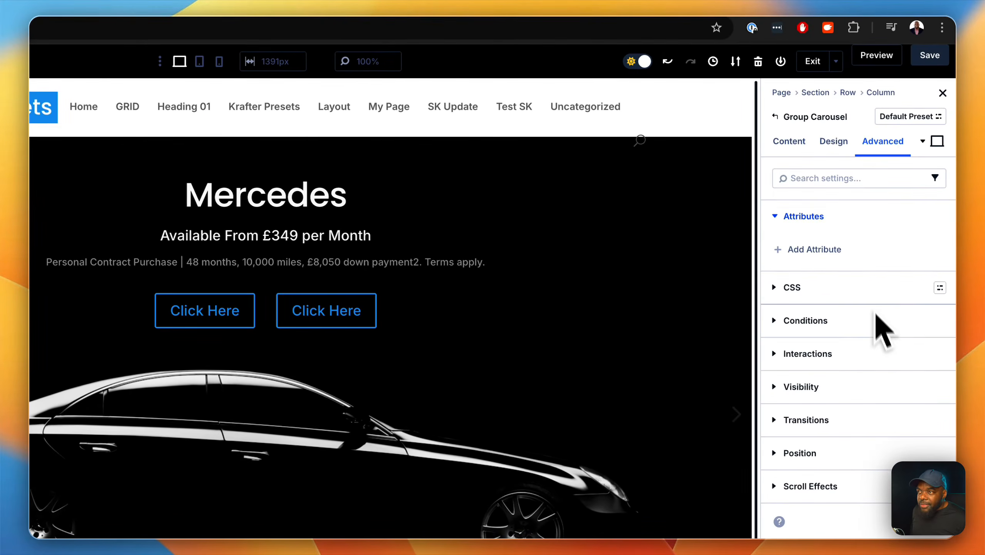
pyautogui.click(796, 146)
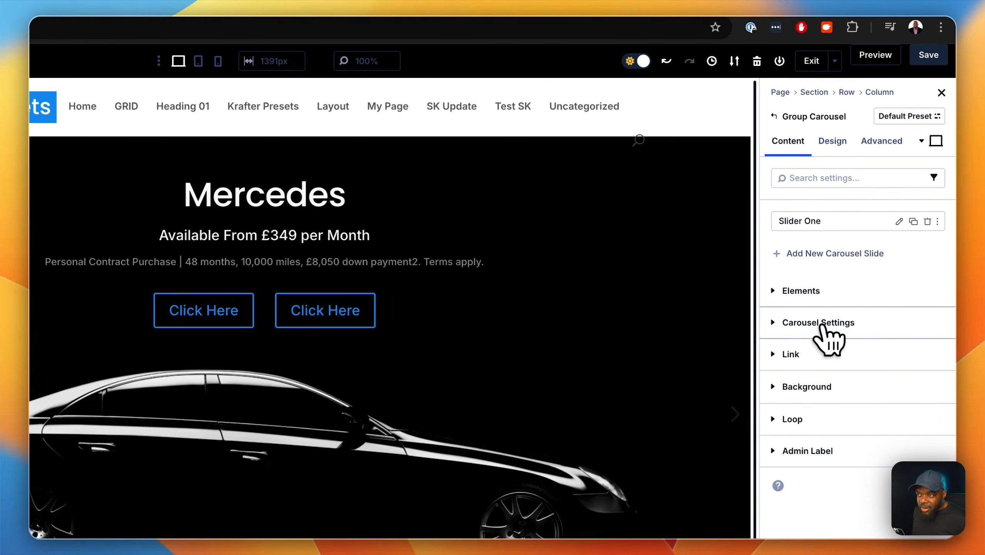
pyautogui.click(821, 326)
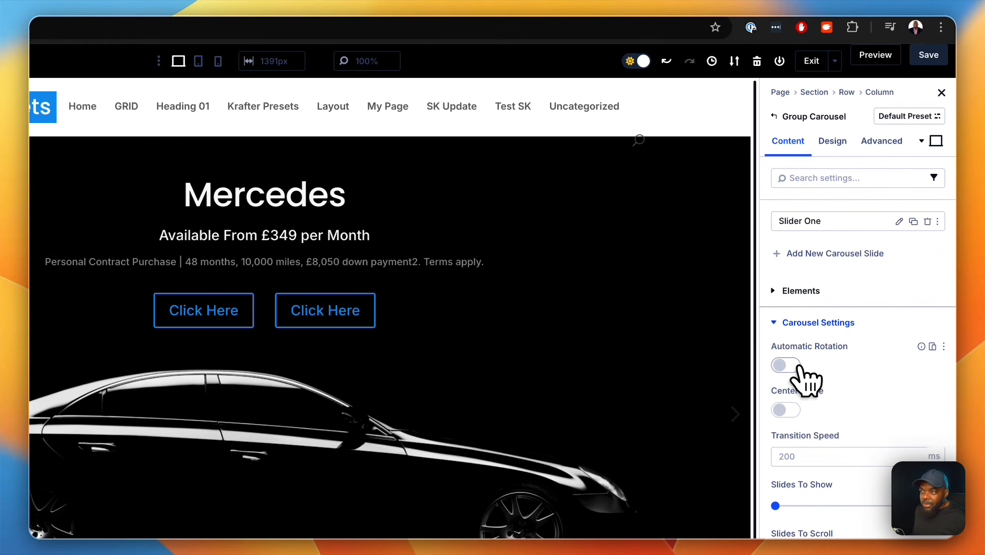
pyautogui.click(795, 370)
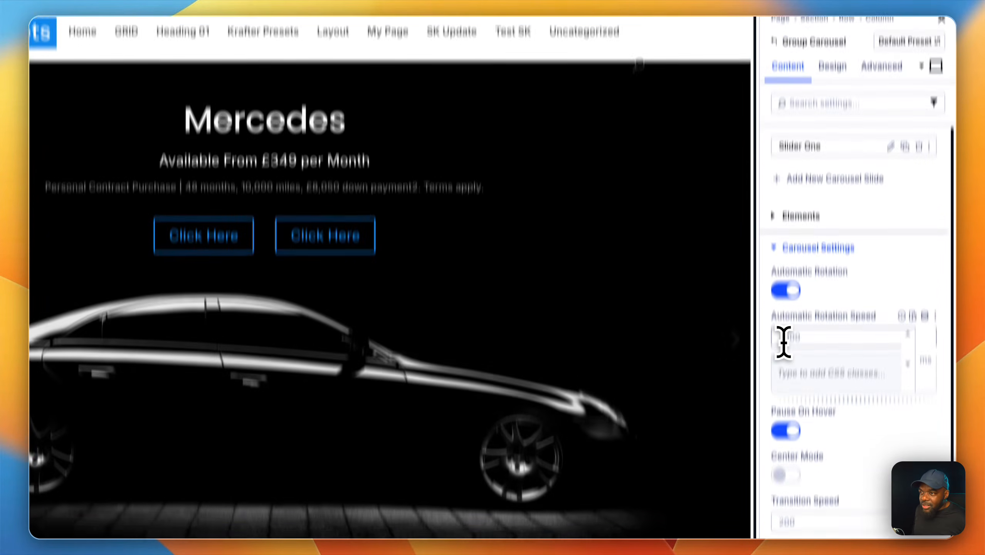
pyautogui.click(784, 415)
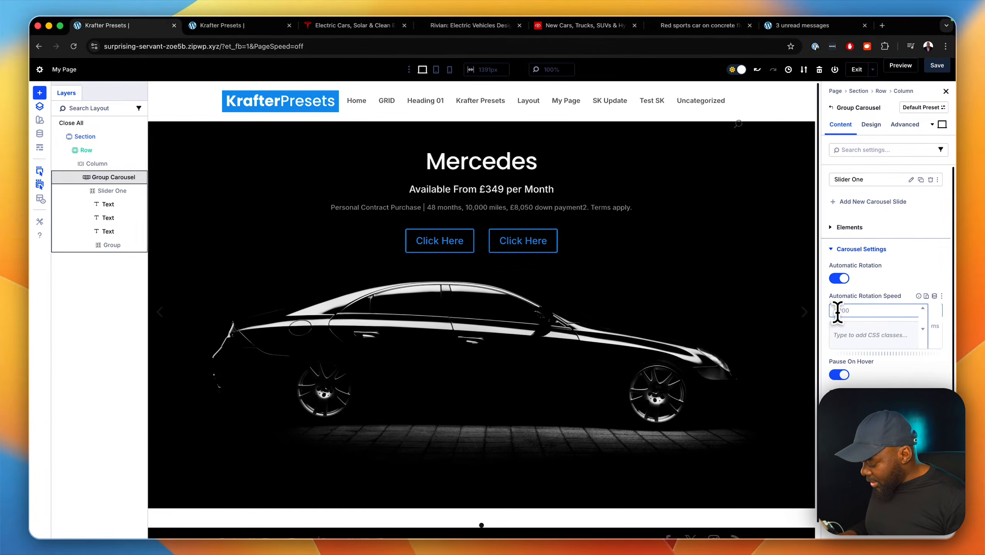
pyautogui.write('300')
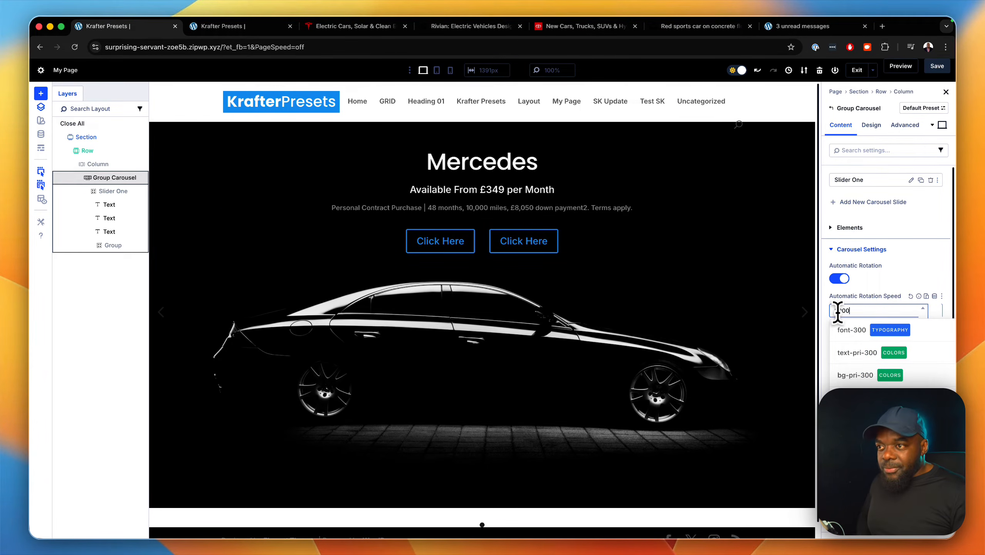
pyautogui.click(921, 258)
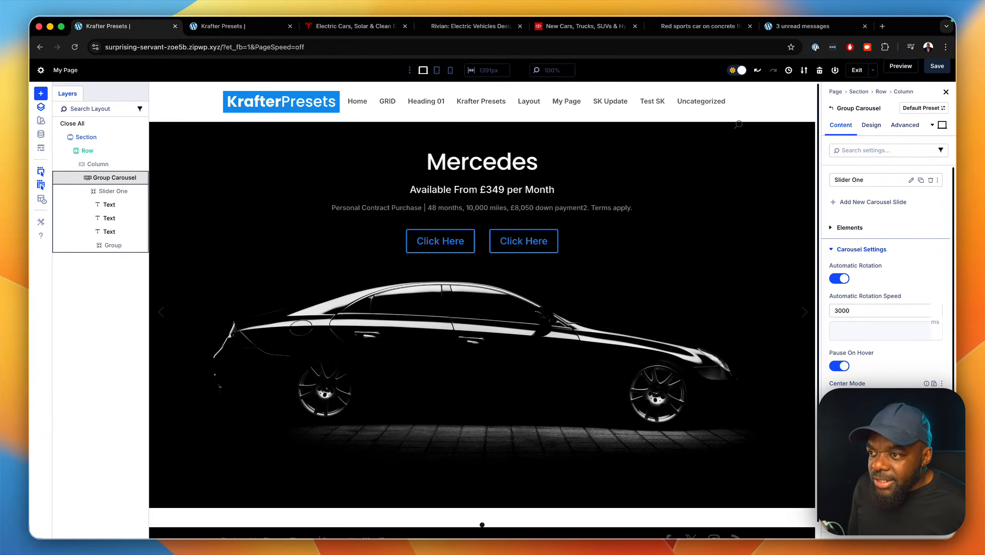
# Examine the Group Carousel's Center Mode, Transition Speed, Slides To Show and Slides To Scroll settings.
pyautogui.click(841, 398)
pyautogui.click(840, 398)
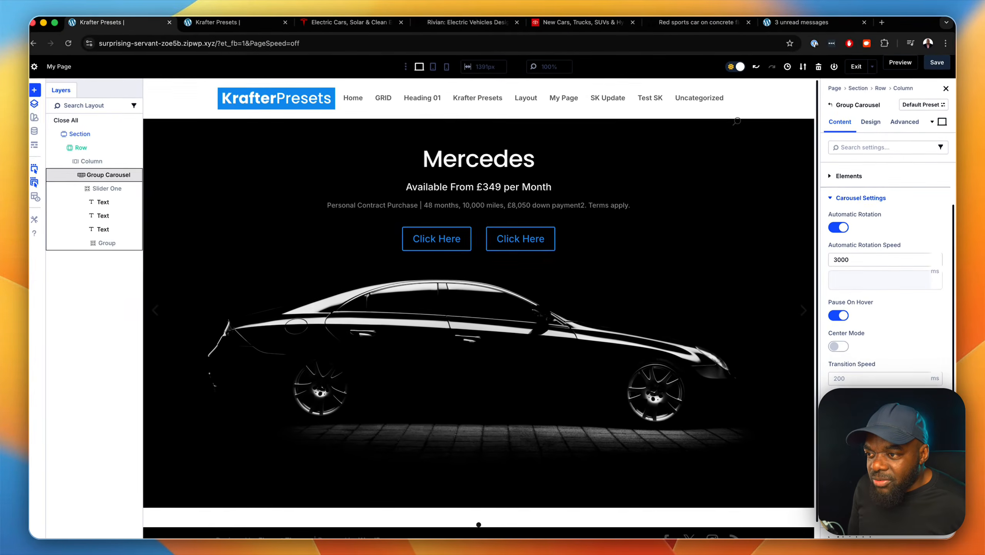
pyautogui.scroll(-1, 886, 295)
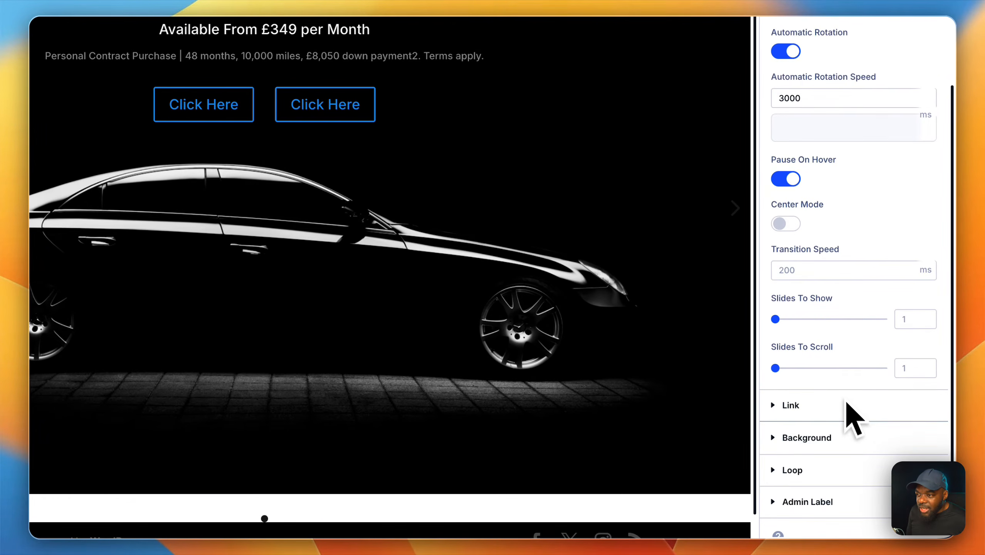
pyautogui.scroll(-1, 851, 420)
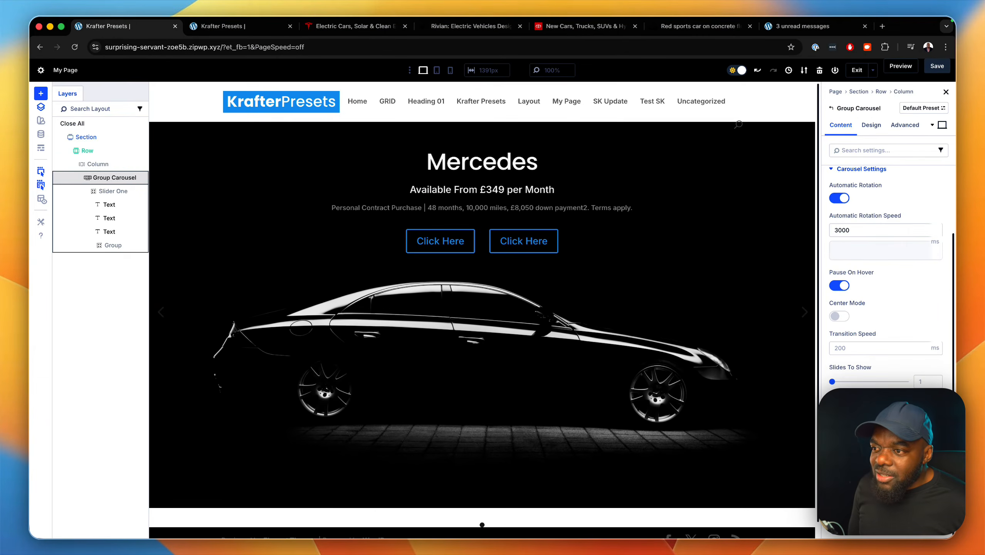
pyautogui.scroll(2, 886, 375)
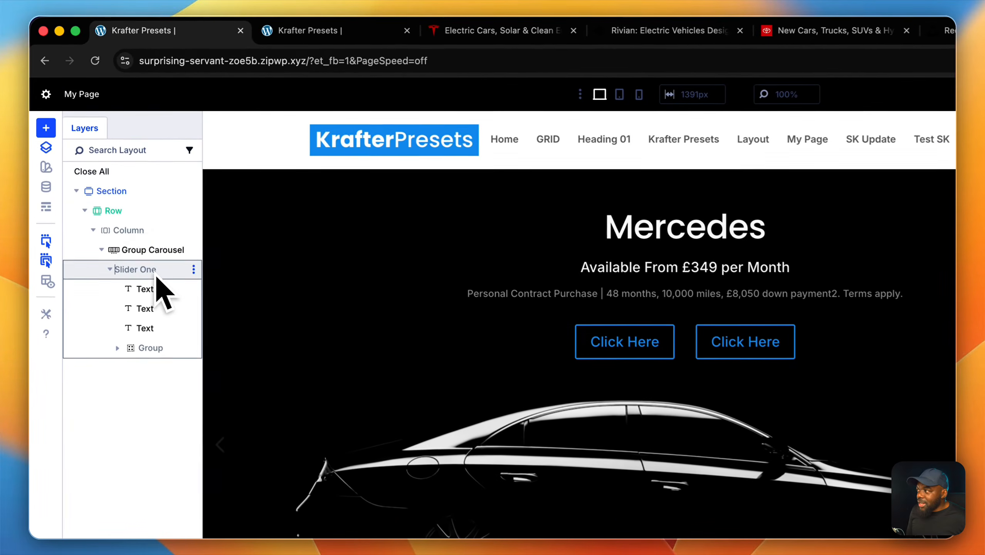
pyautogui.click(98, 274)
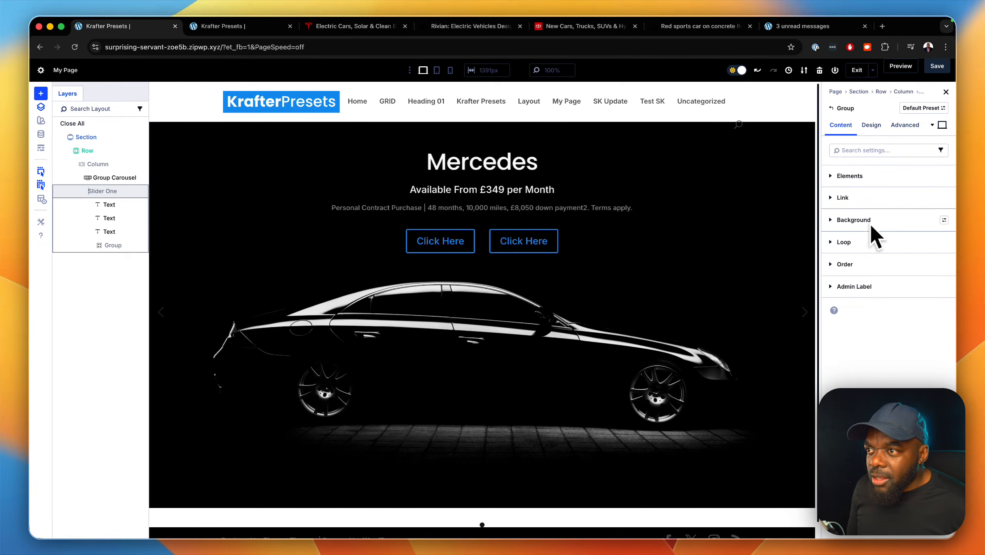
pyautogui.click(76, 179)
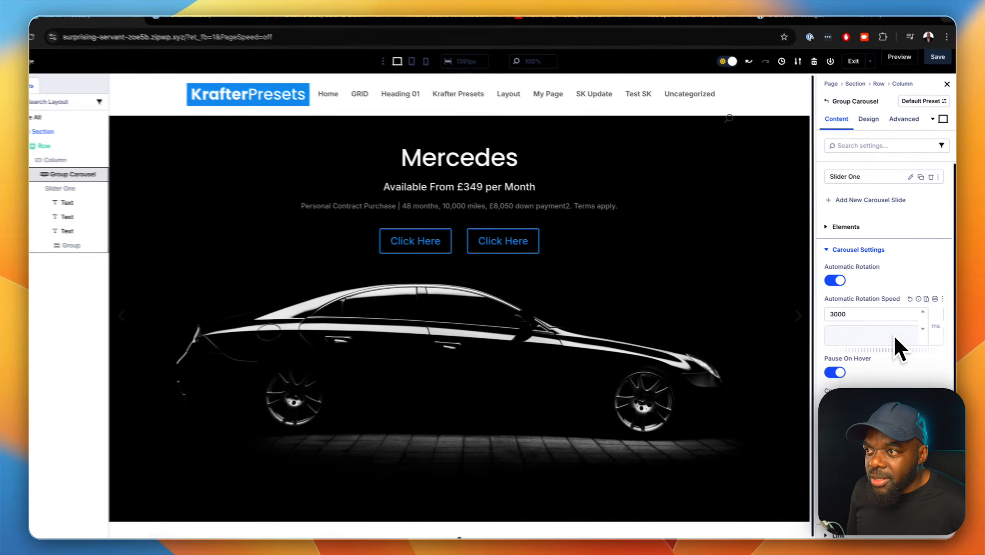
pyautogui.scroll(-3, 898, 248)
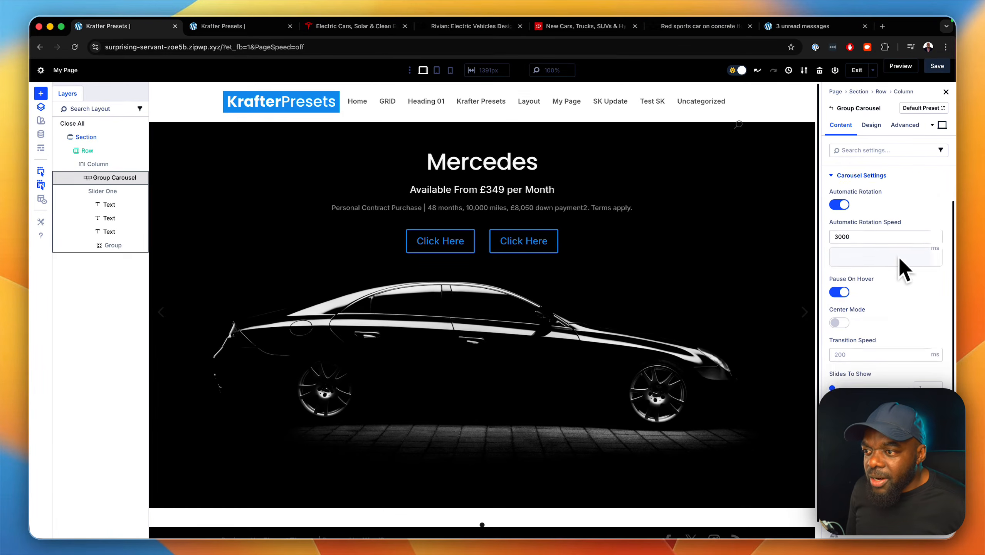
pyautogui.scroll(3, 914, 202)
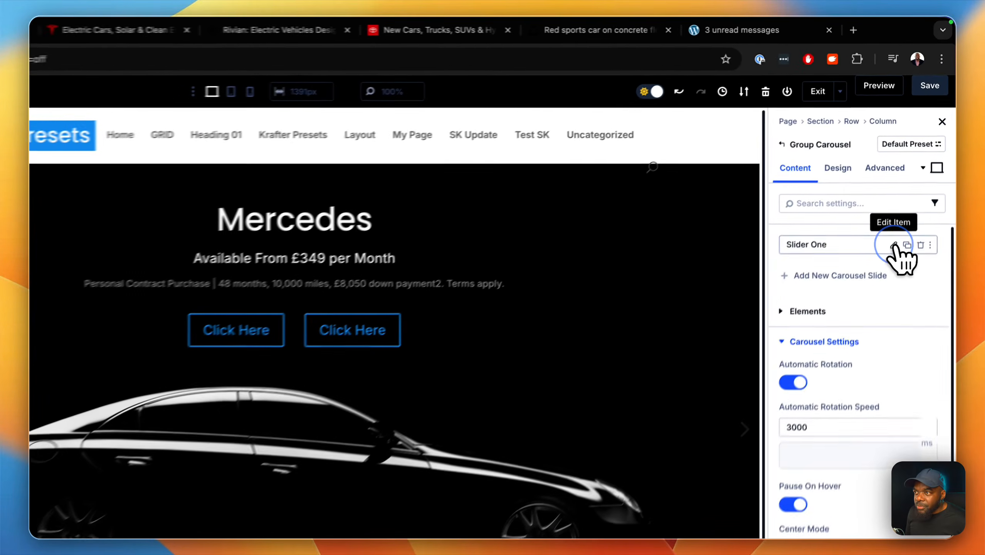
# Try Center and End for Slider One's Justify Content, and set it back to Start.
pyautogui.click(913, 180)
pyautogui.click(892, 179)
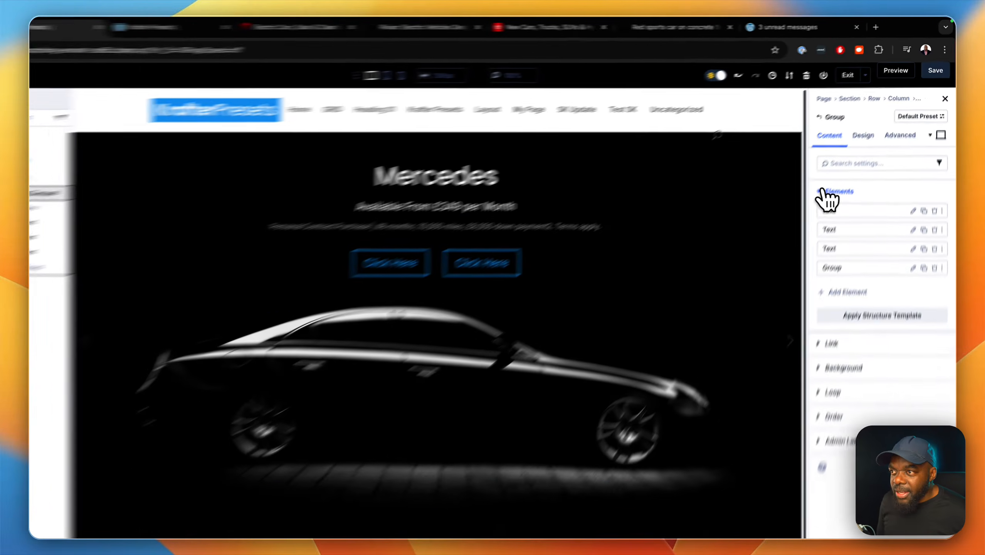
pyautogui.click(849, 177)
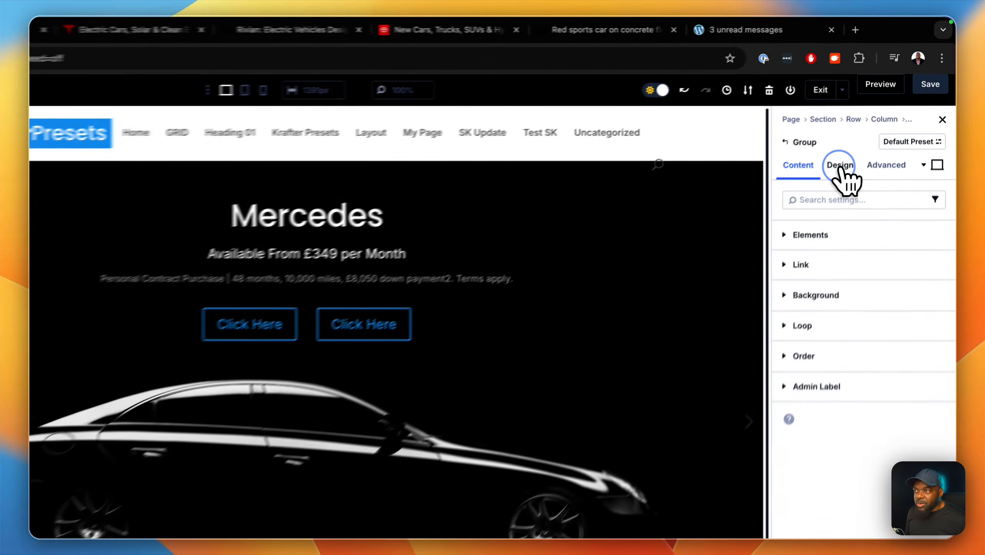
pyautogui.click(872, 125)
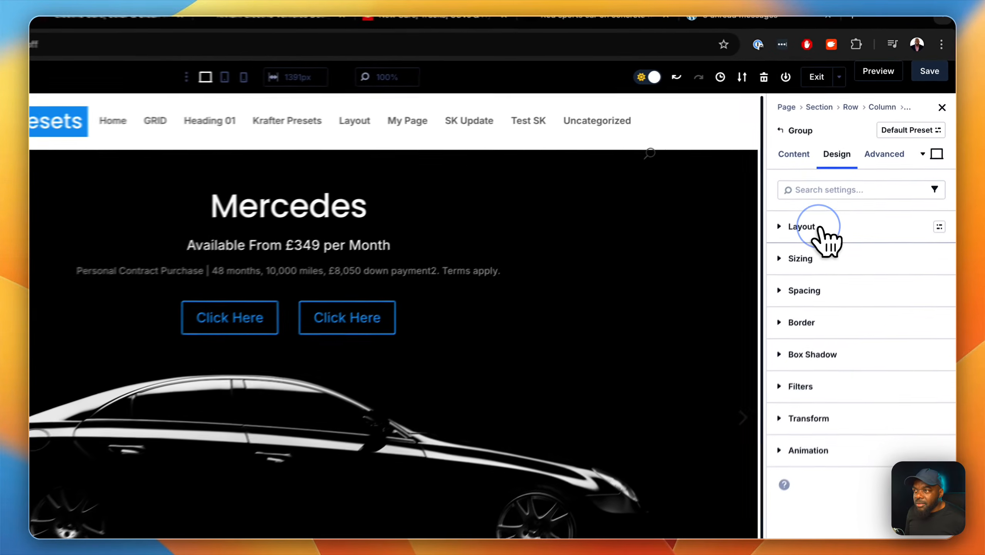
pyautogui.click(862, 178)
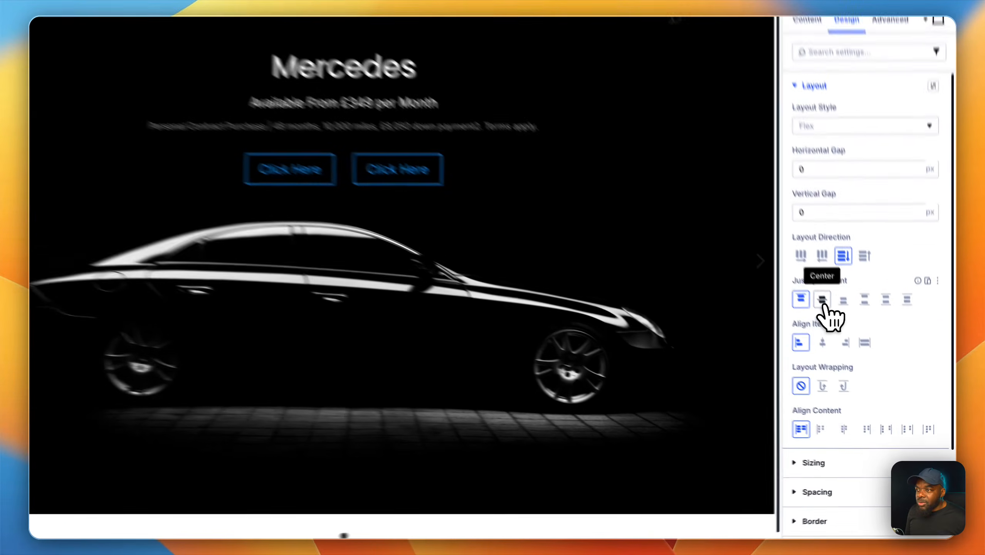
pyautogui.click(853, 343)
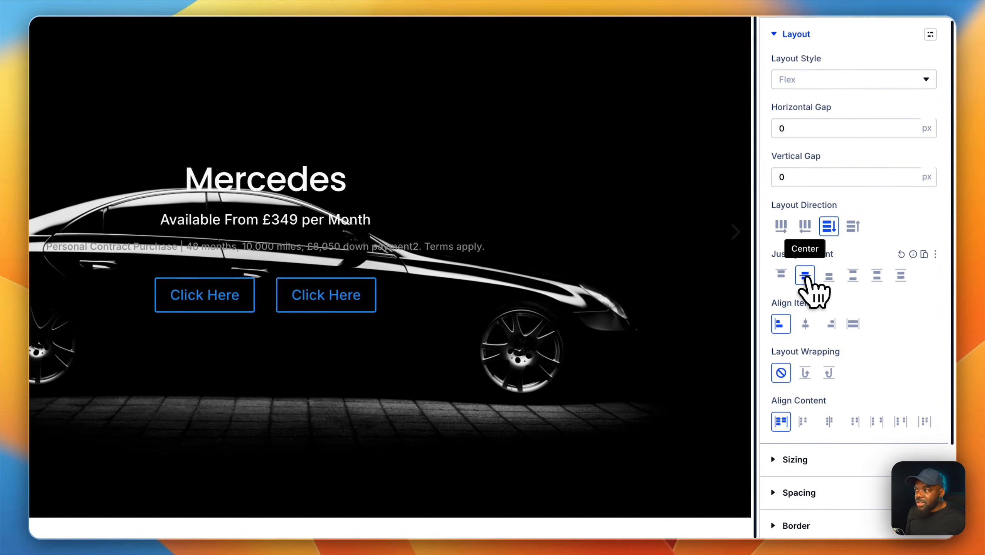
pyautogui.click(829, 276)
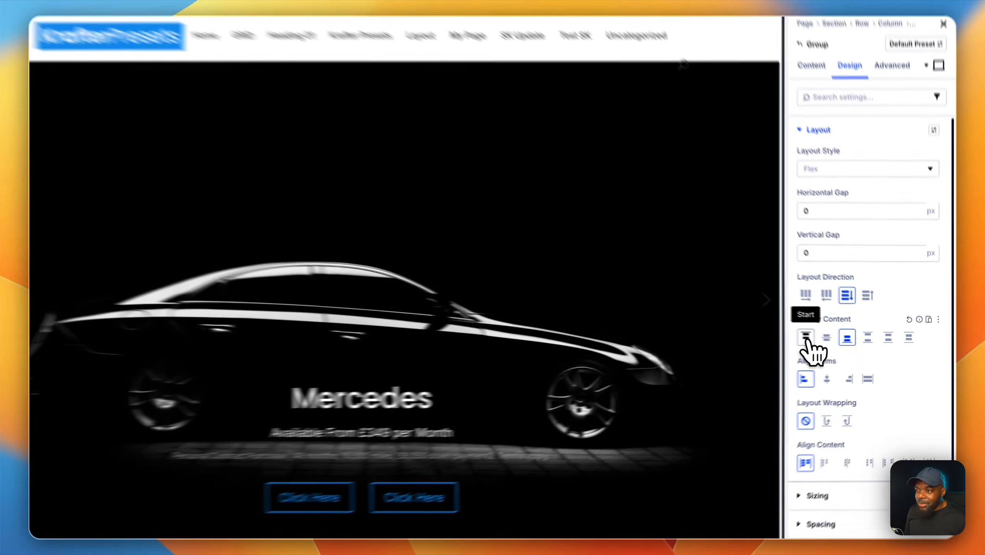
pyautogui.click(837, 342)
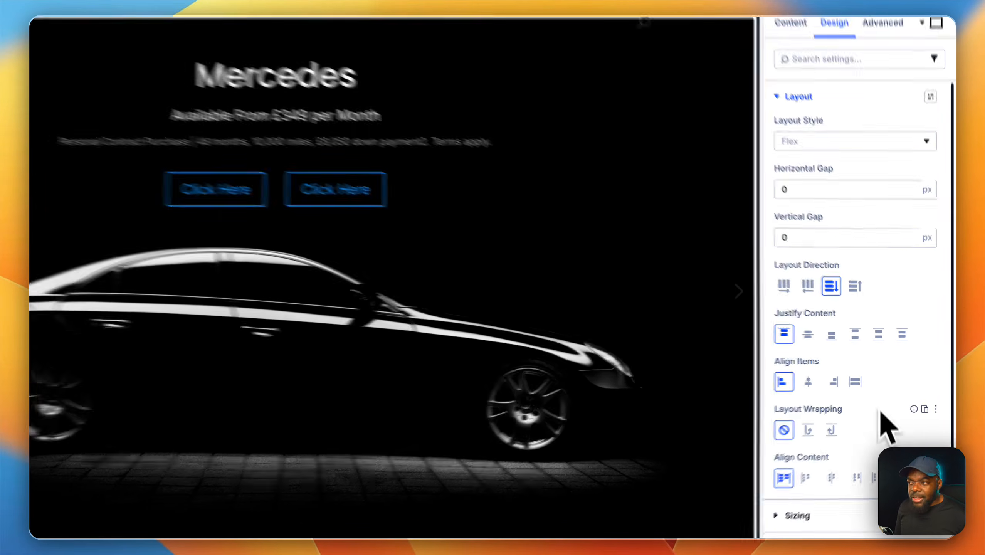
pyautogui.scroll(-3, 880, 408)
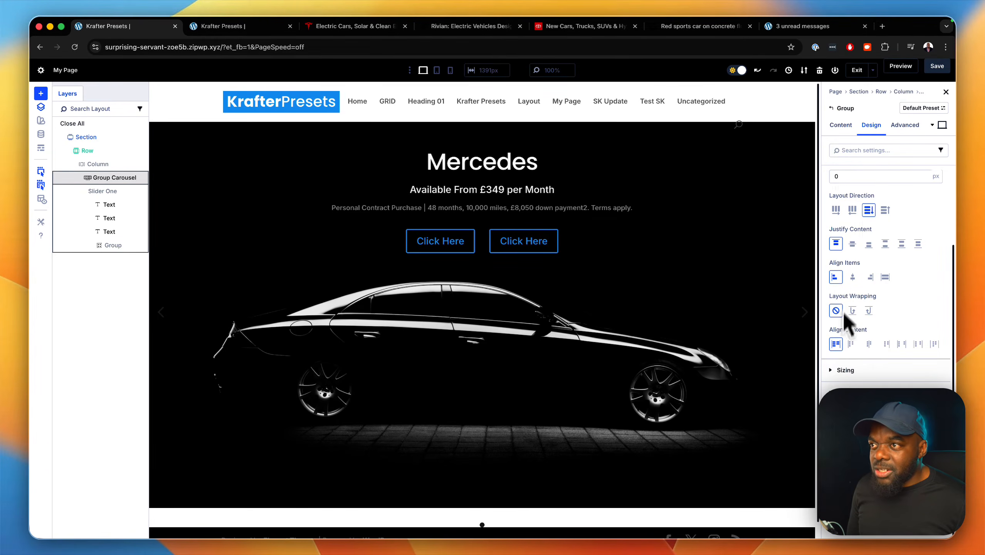
pyautogui.scroll(3, 848, 313)
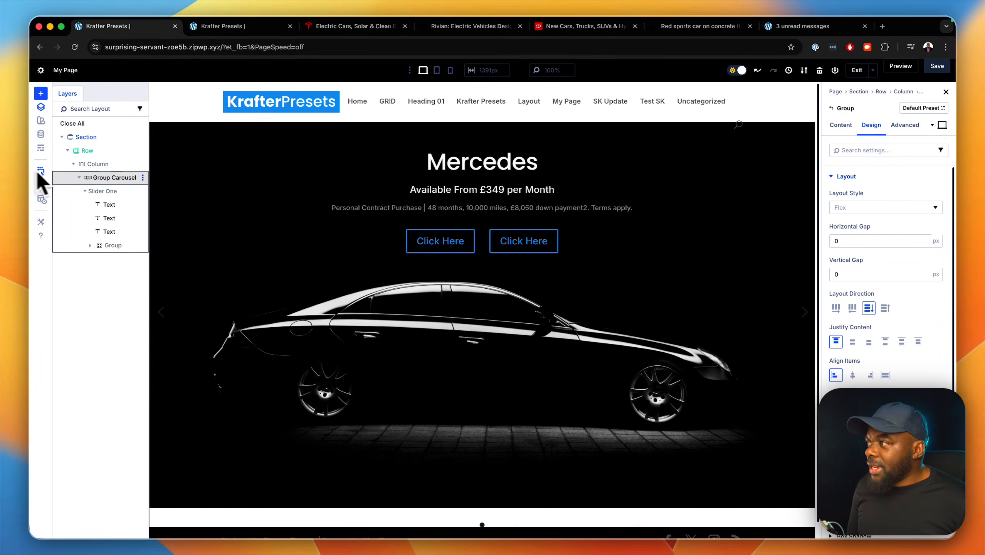
# Collapse Slider One in the layer tree and look over the actions available for it.
pyautogui.click(85, 191)
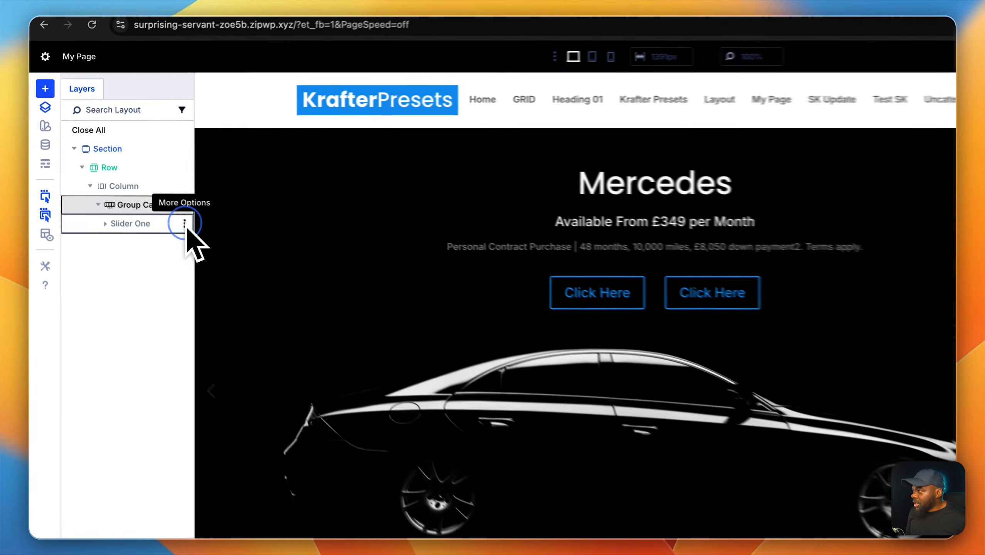
pyautogui.click(142, 190)
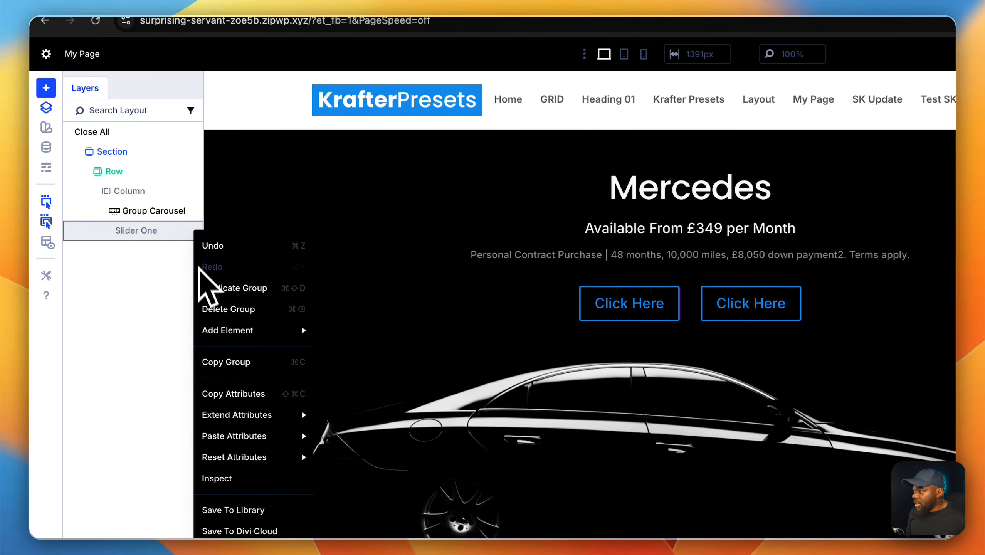
pyautogui.moveTo(217, 332)
pyautogui.click(144, 279)
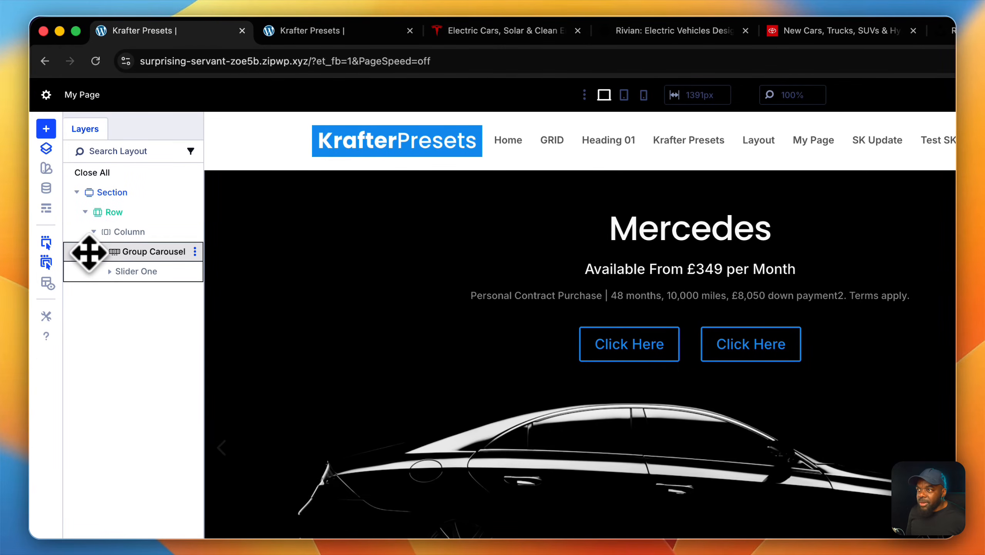
# Turn off Show Dot Navigation for the Group Carousel and look through its left and right arrow icon choices.
pyautogui.click(89, 253)
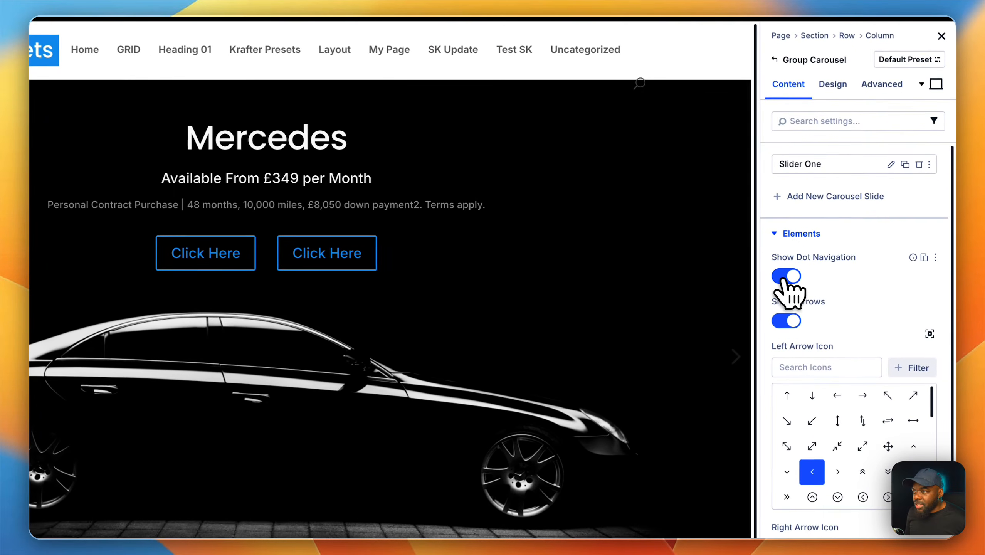
pyautogui.click(839, 257)
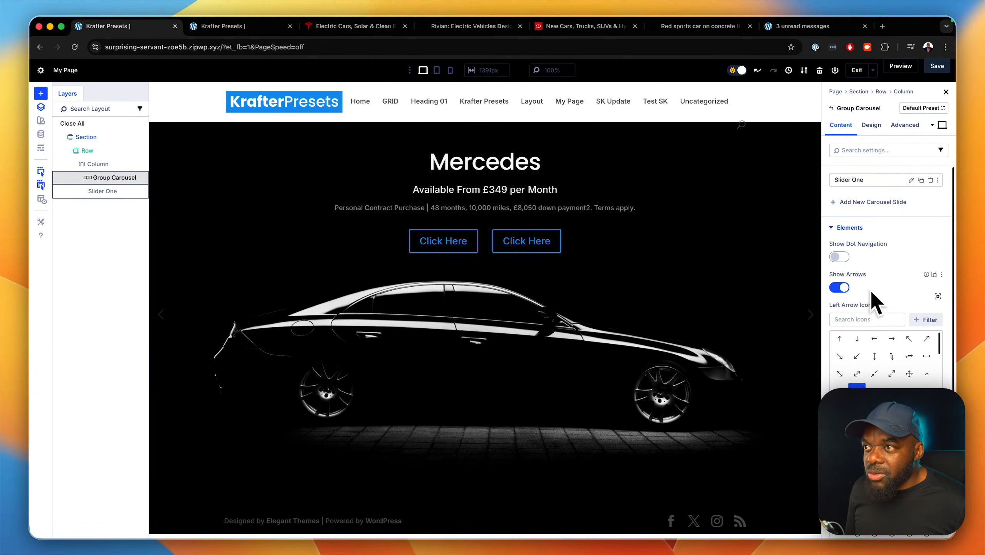
pyautogui.scroll(-2, 858, 300)
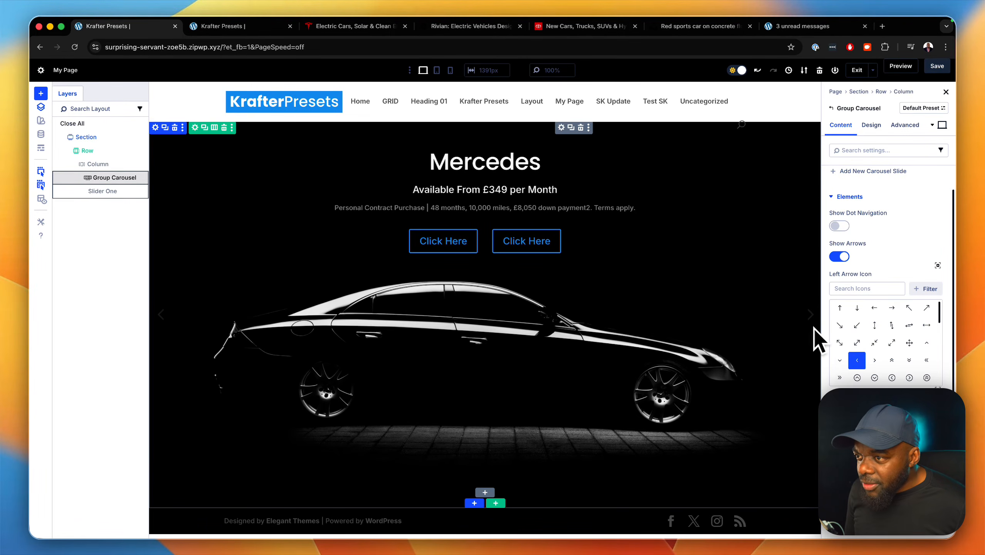
pyautogui.scroll(-1, 857, 347)
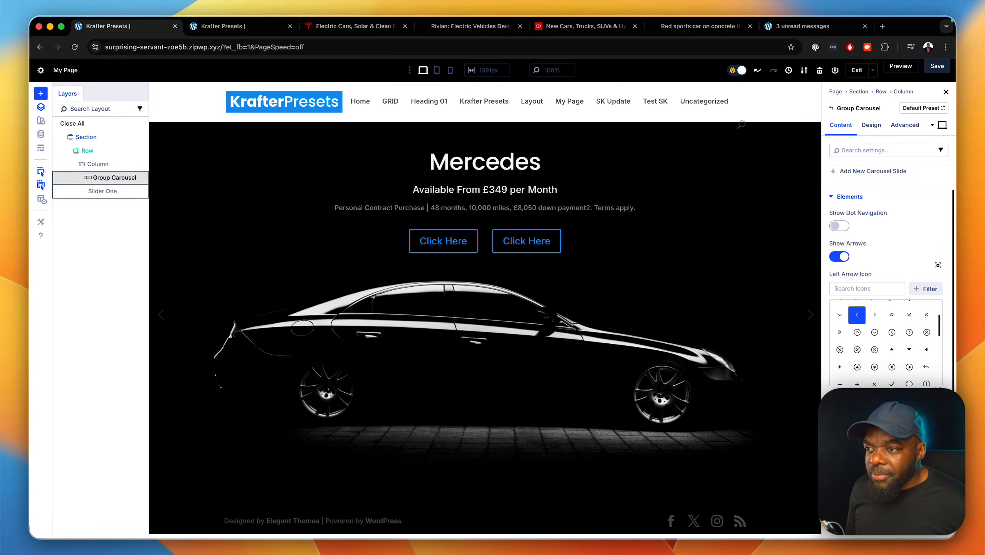
pyautogui.scroll(-5, 886, 272)
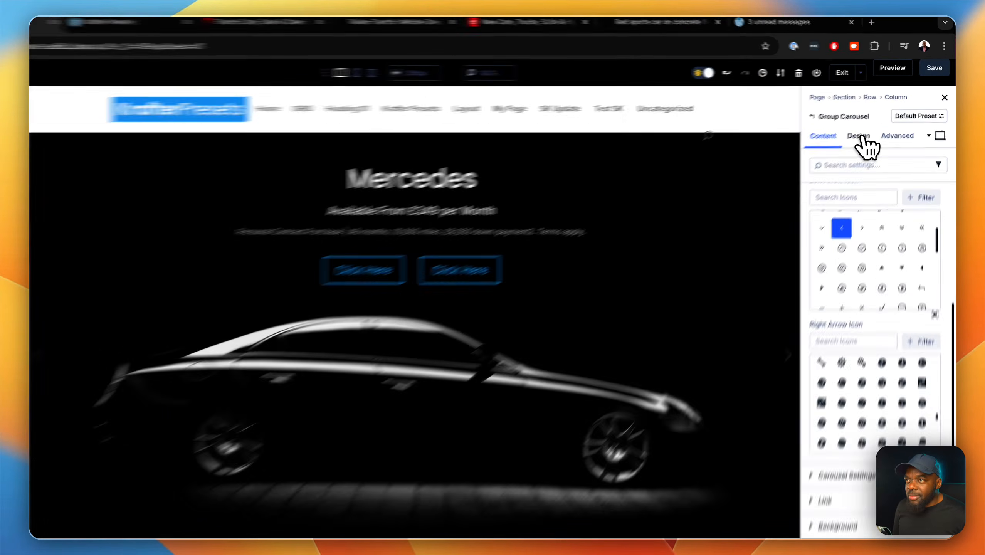
# Set the Group Carousel's arrow color to 1F1F1F in its design settings.
pyautogui.click(872, 125)
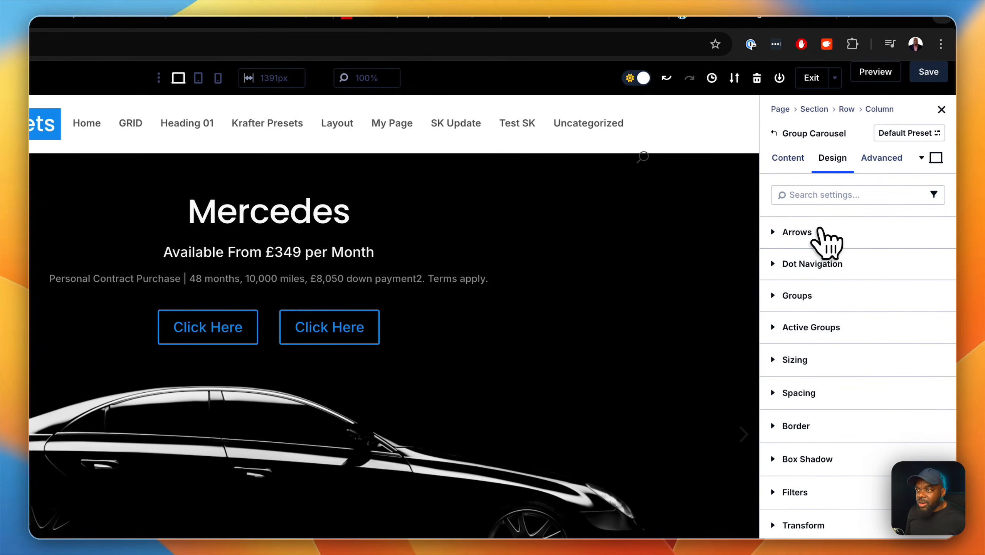
pyautogui.click(810, 233)
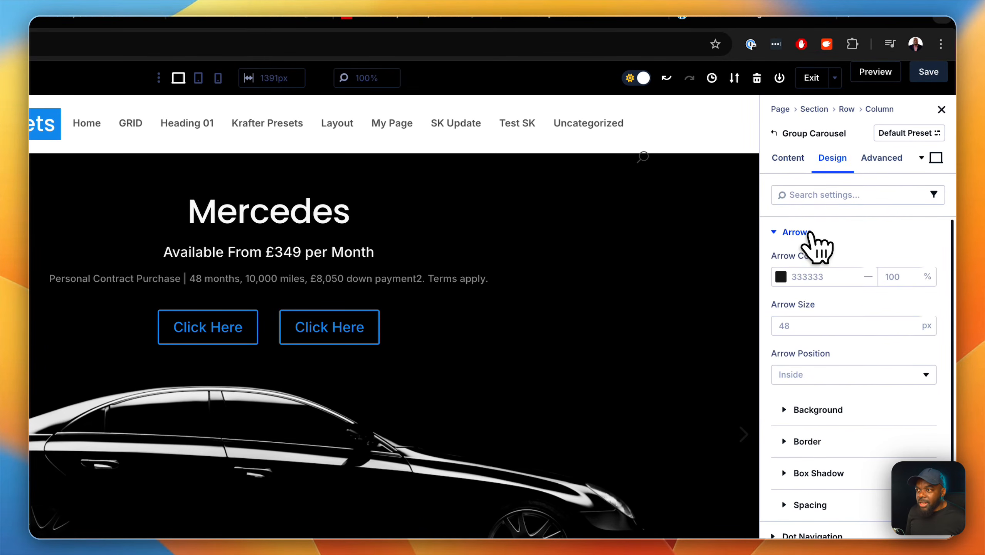
pyautogui.click(781, 276)
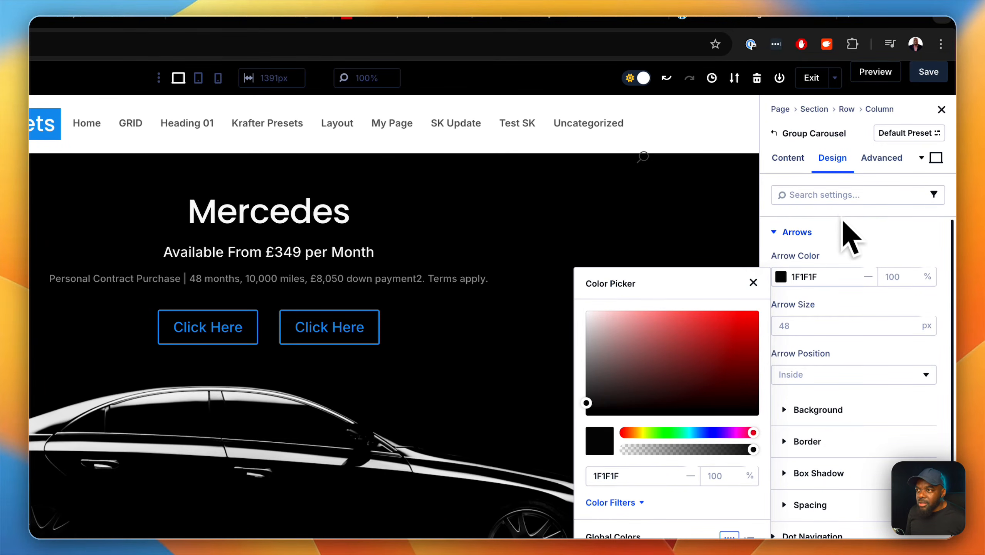
pyautogui.click(843, 231)
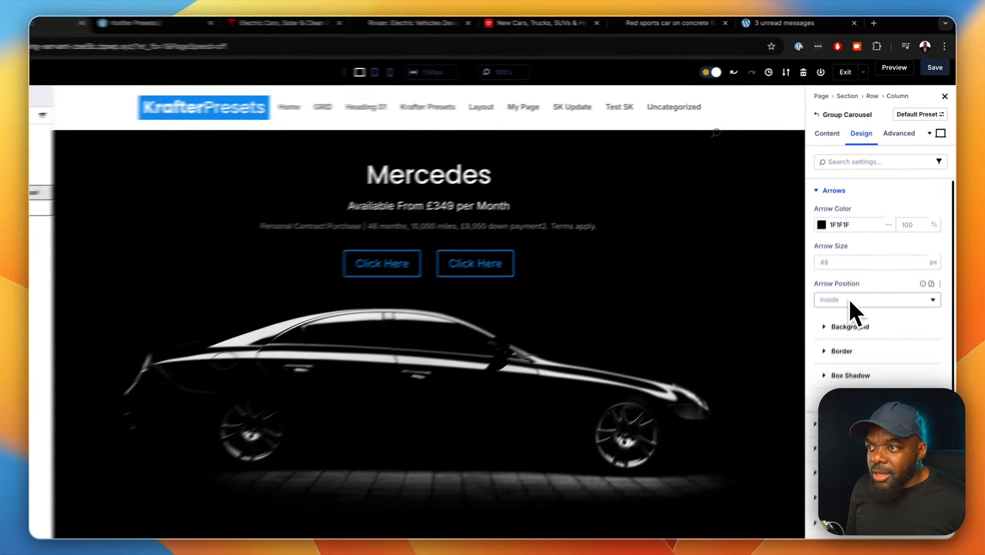
# Give the carousel arrows a light grey EAEAEA background color.
pyautogui.click(850, 329)
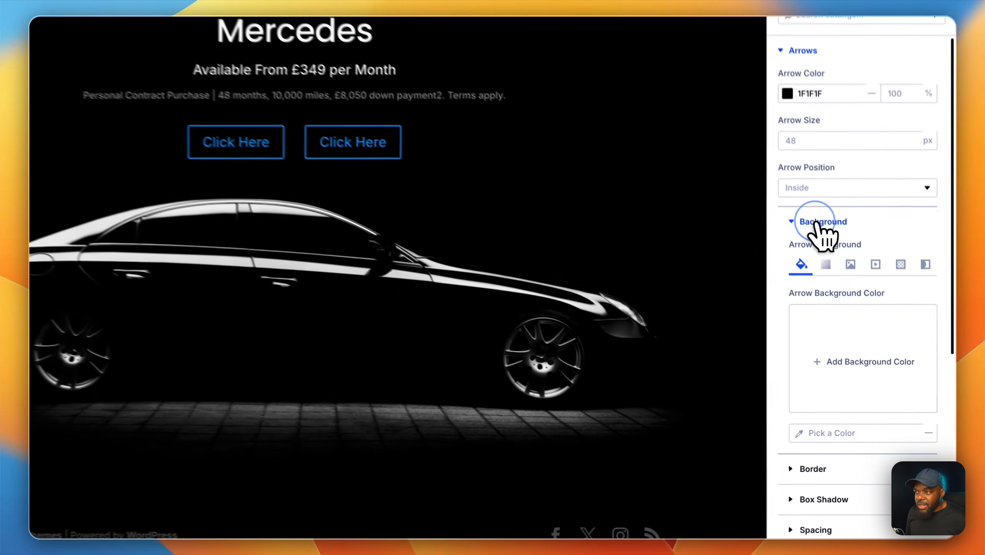
pyautogui.click(827, 361)
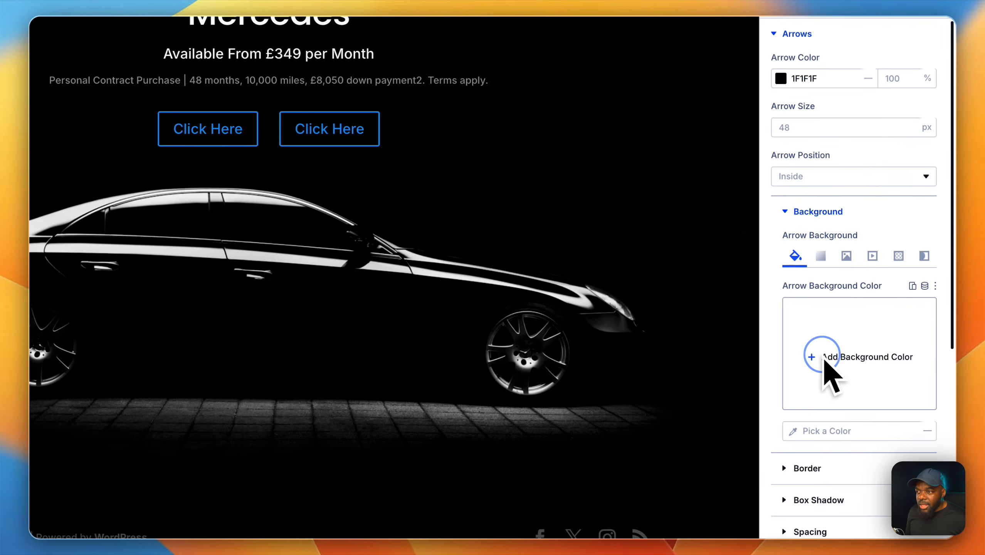
pyautogui.moveTo(600, 225)
pyautogui.mouseDown()
pyautogui.moveTo(595, 239)
pyautogui.moveTo(596, 230)
pyautogui.mouseUp()
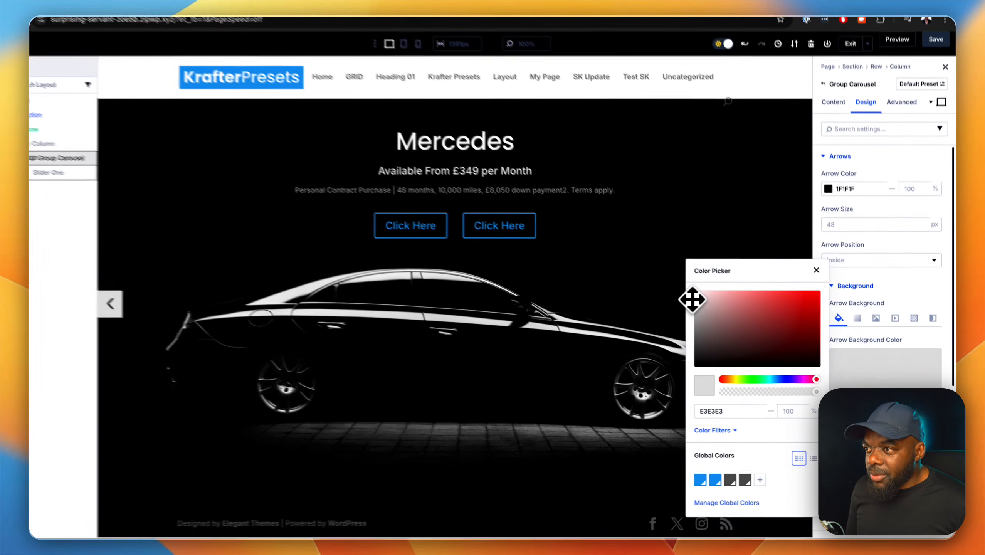
pyautogui.moveTo(693, 299); pyautogui.dragTo(692, 297)
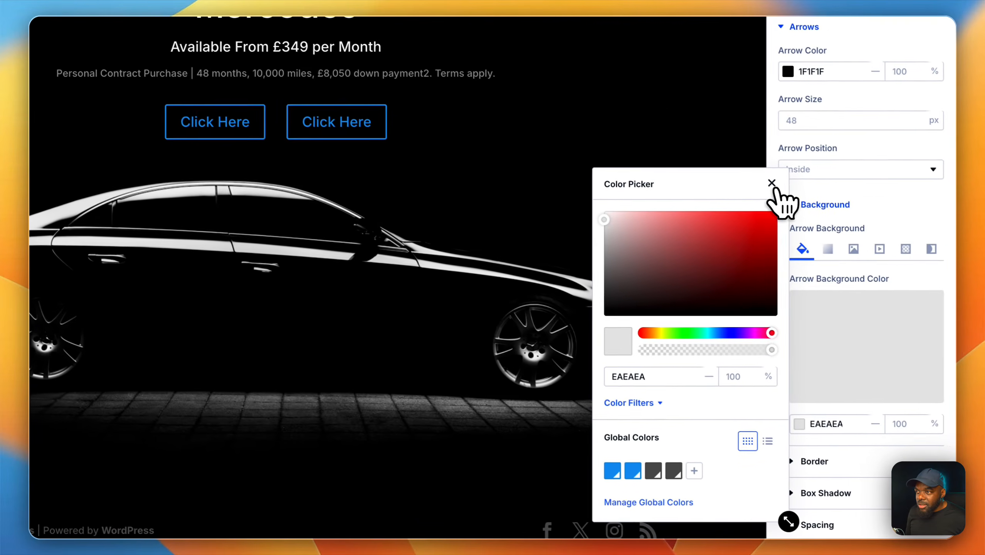
pyautogui.click(825, 282)
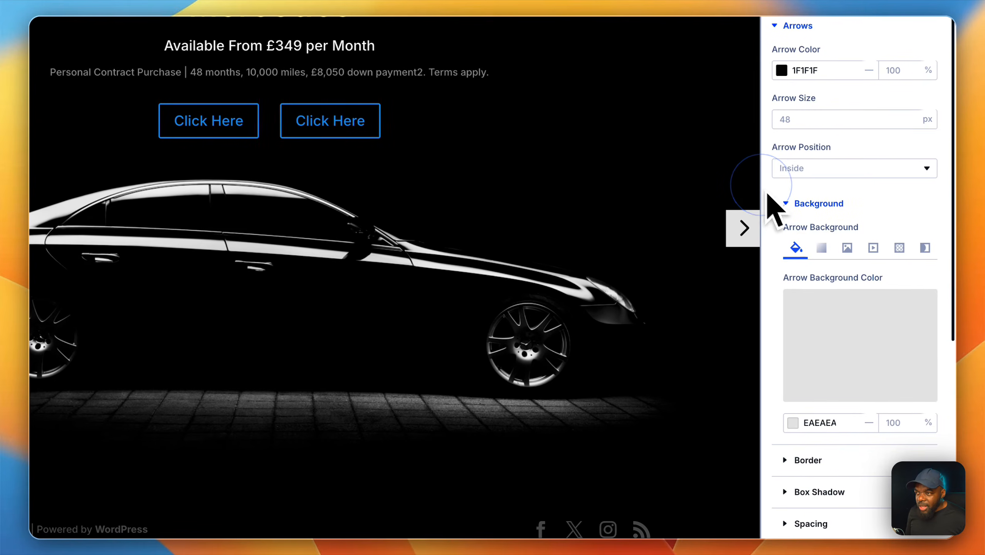
pyautogui.scroll(-2, 867, 373)
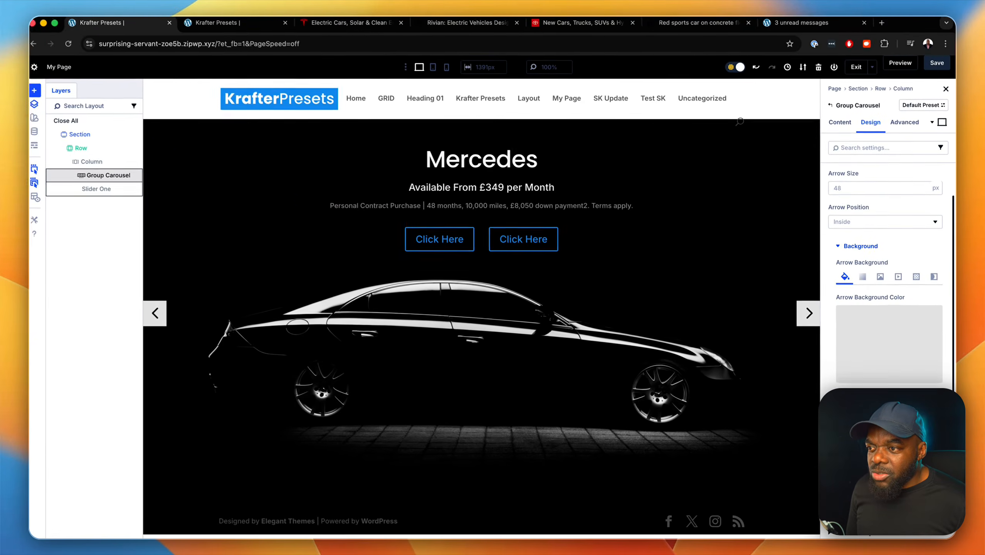
pyautogui.scroll(2, 887, 288)
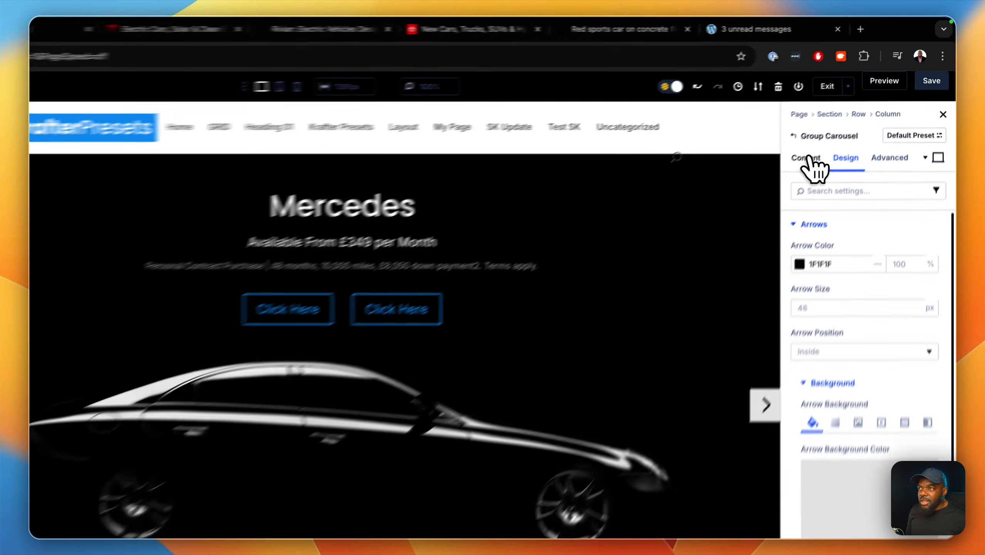
# Duplicate the Slider One slide twice so the Group Carousel has three slides.
pyautogui.click(843, 125)
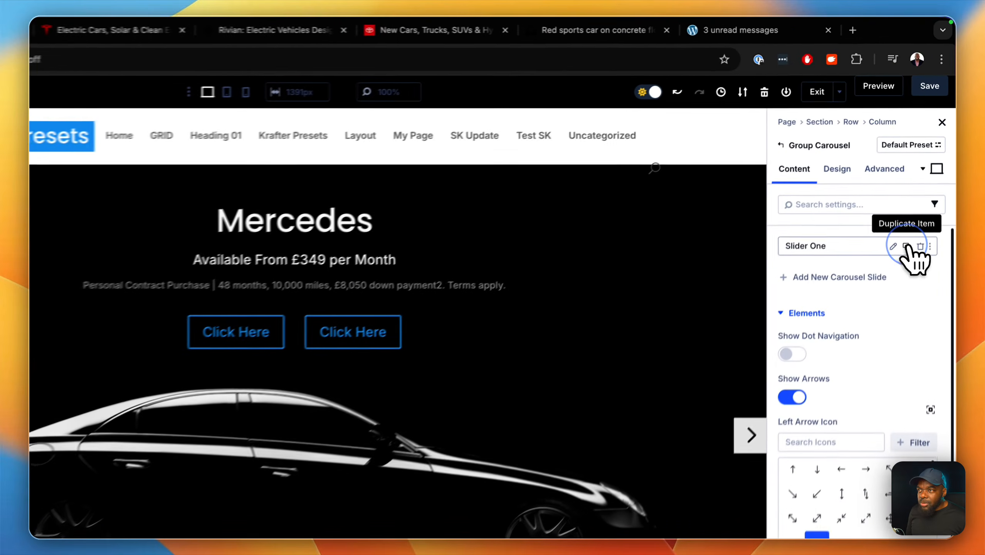
pyautogui.click(907, 246)
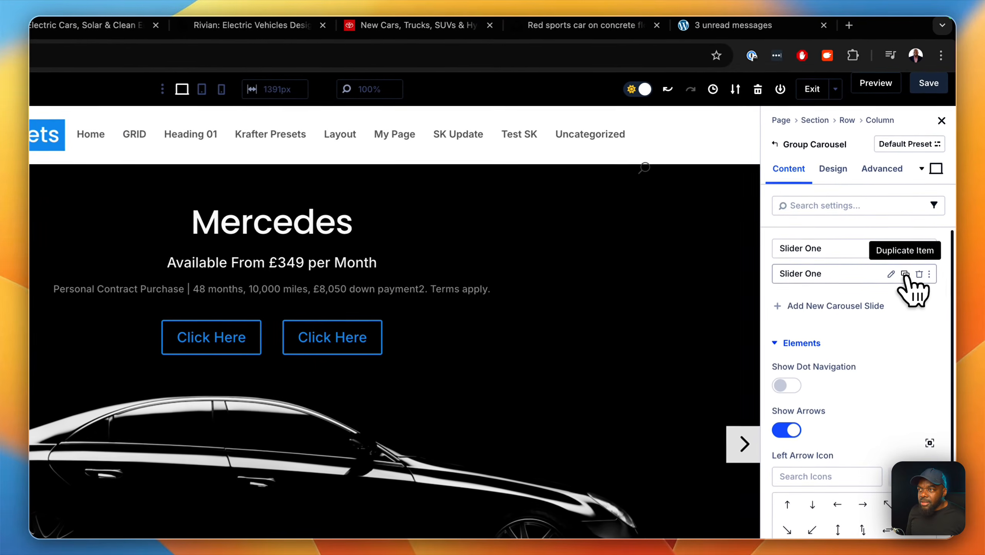
pyautogui.click(921, 201)
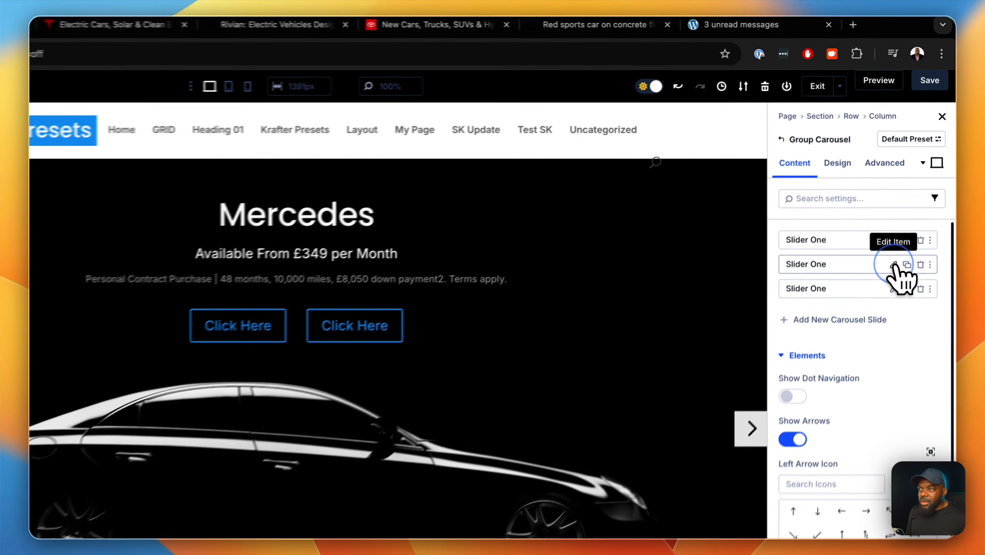
# Replace the second slide's background image with the silver sports car front view from the media library.
pyautogui.click(911, 201)
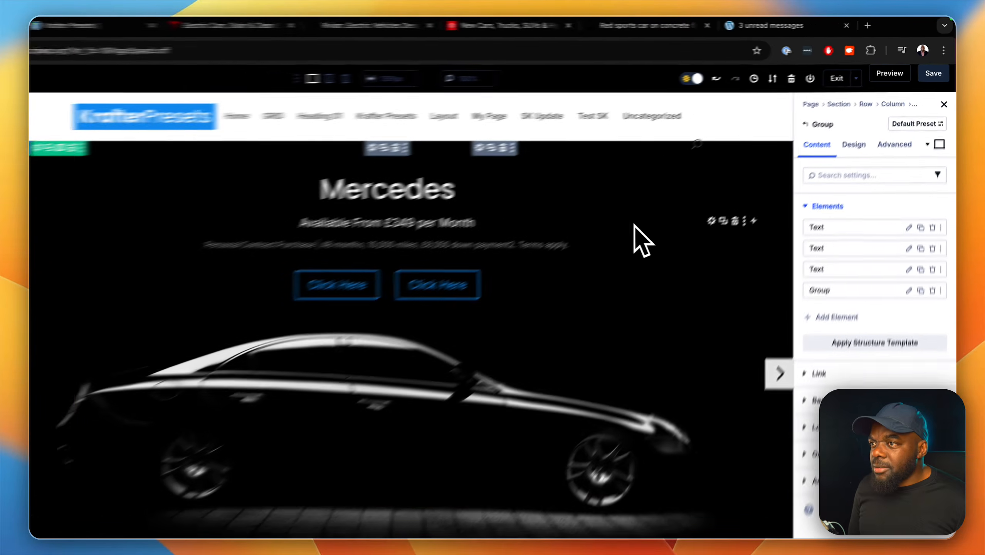
pyautogui.click(820, 405)
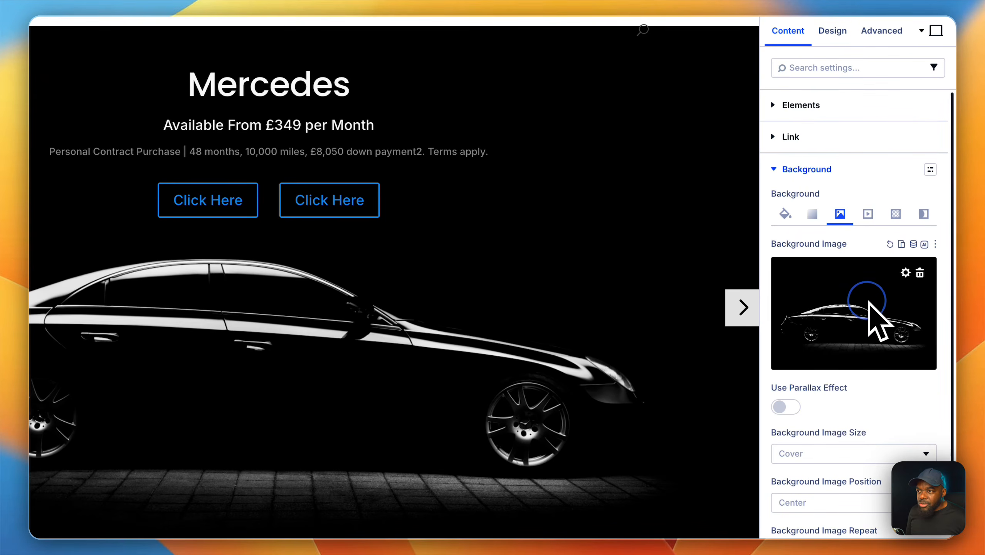
pyautogui.click(869, 304)
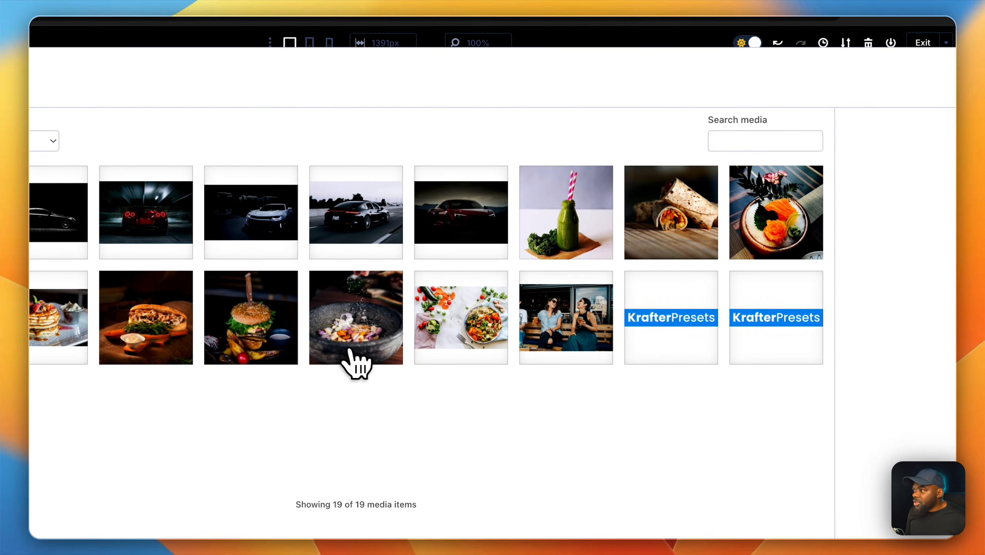
pyautogui.click(264, 229)
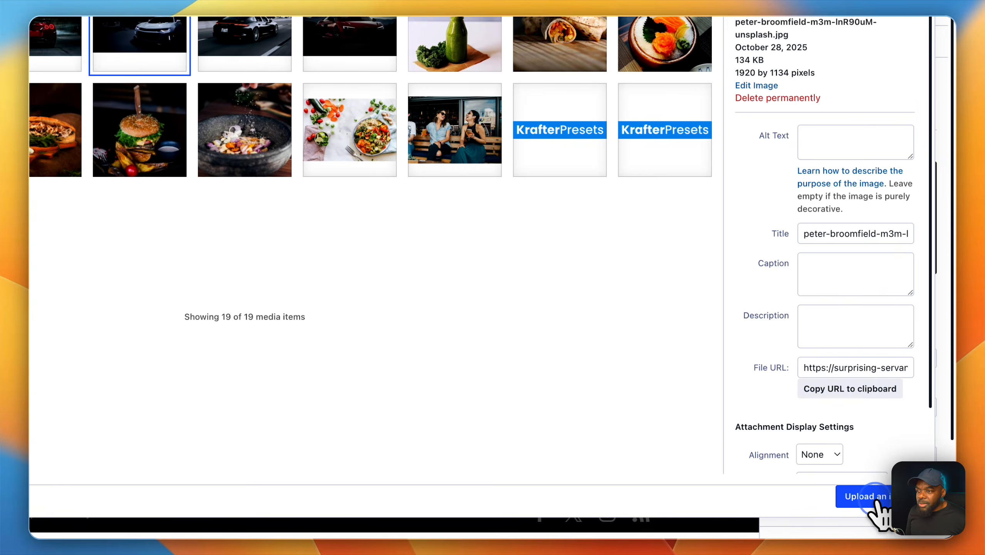
pyautogui.click(876, 501)
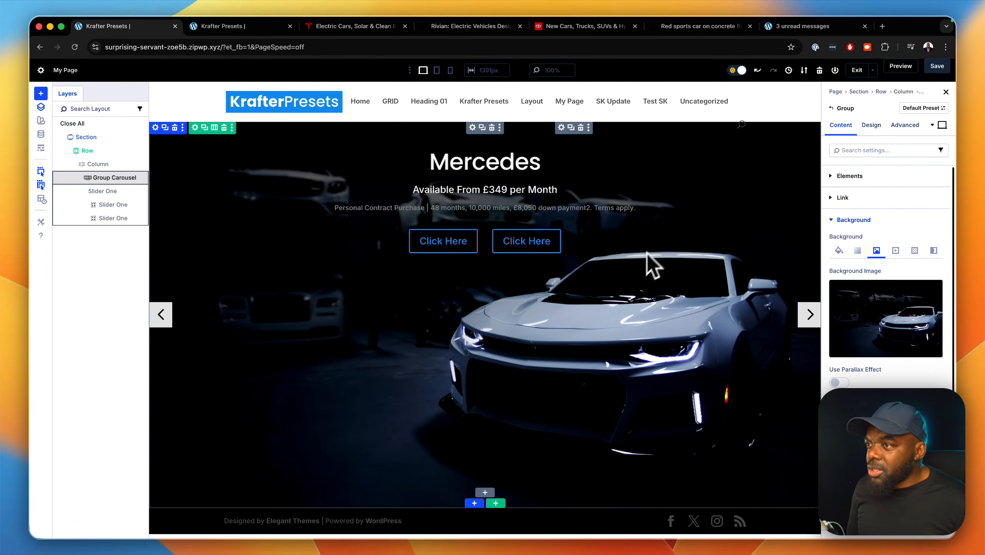
# Replace the third slide's background image with the red car rear view from the media library.
pyautogui.click(834, 109)
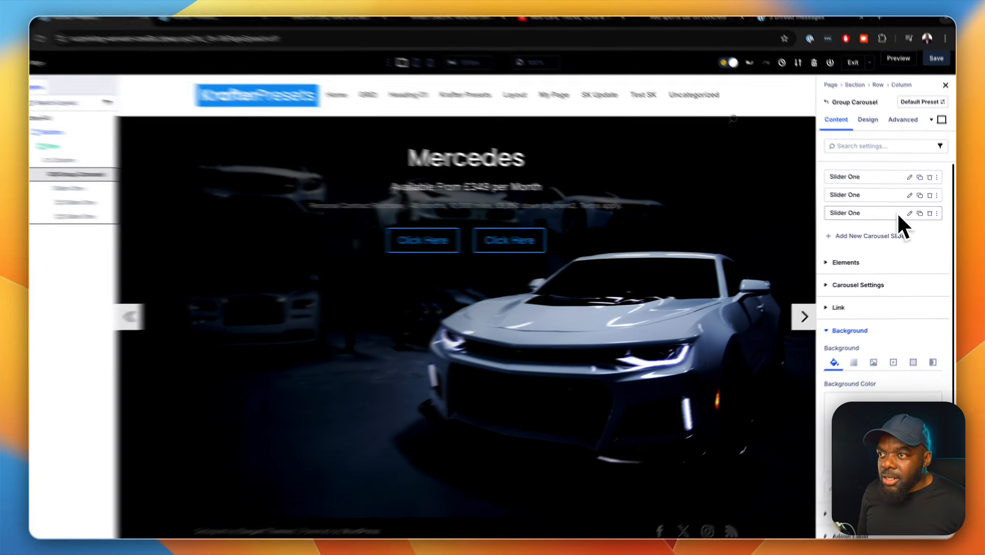
pyautogui.click(890, 193)
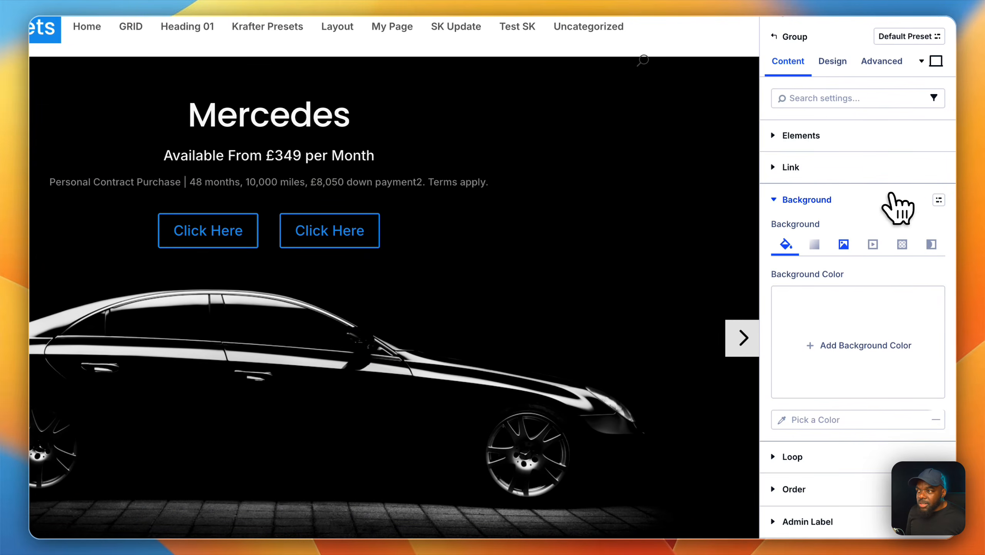
pyautogui.click(843, 244)
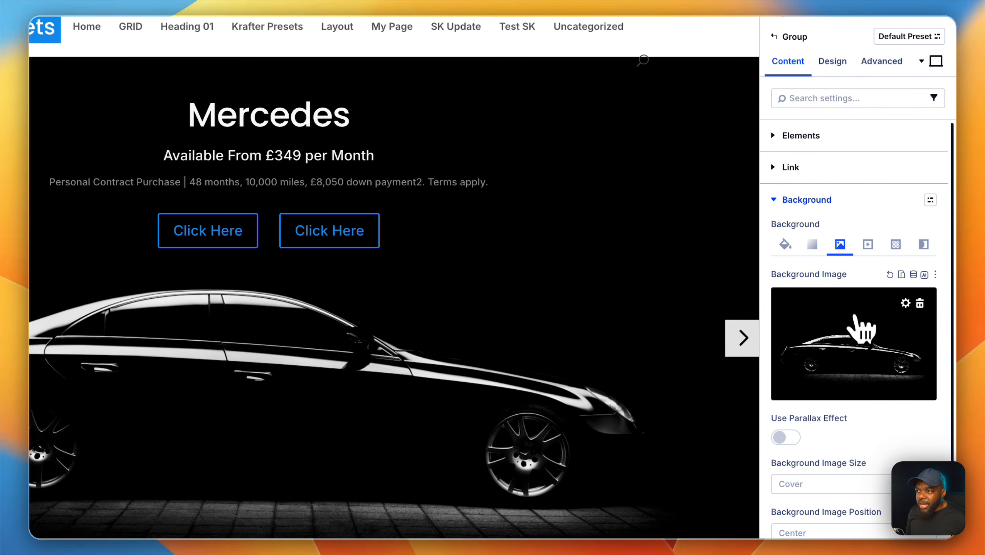
pyautogui.click(857, 332)
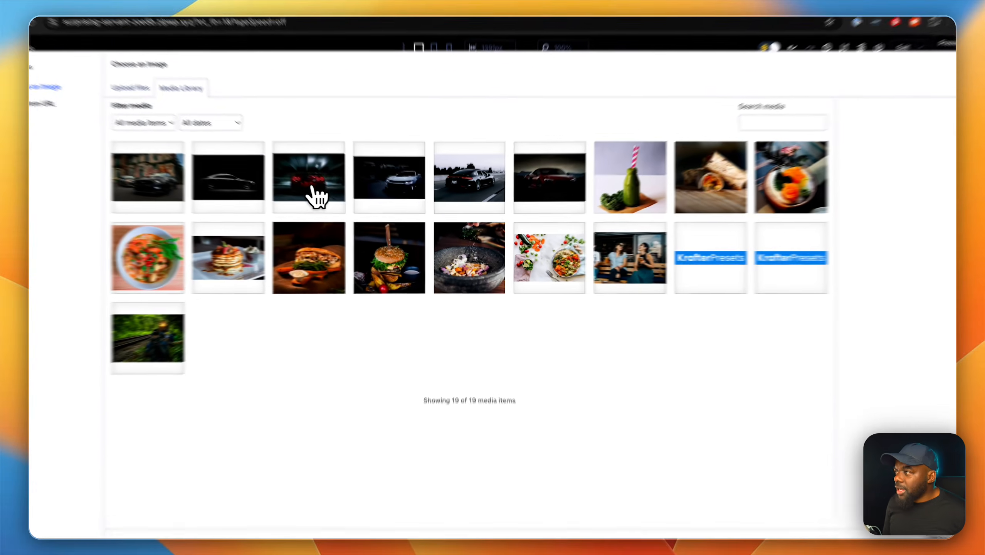
pyautogui.click(314, 193)
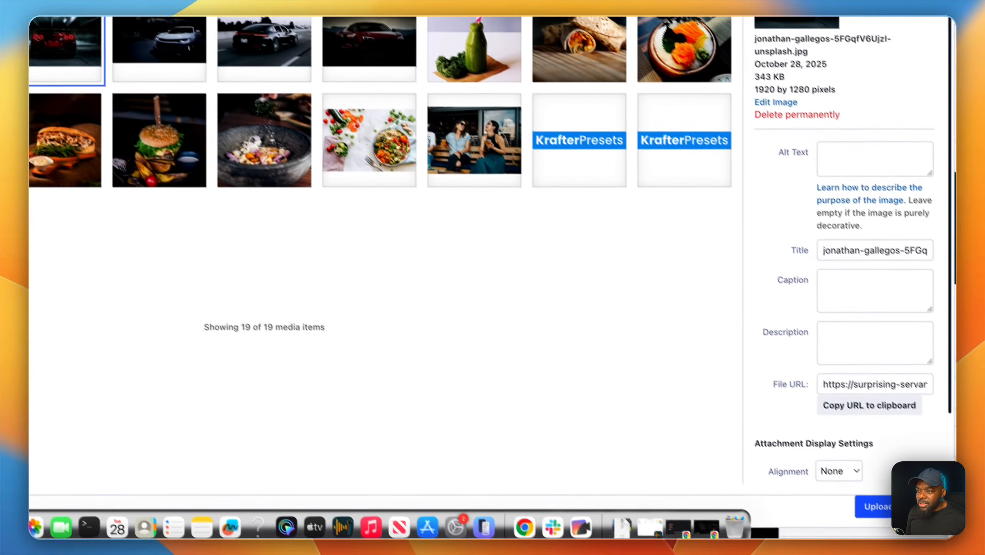
pyautogui.click(875, 507)
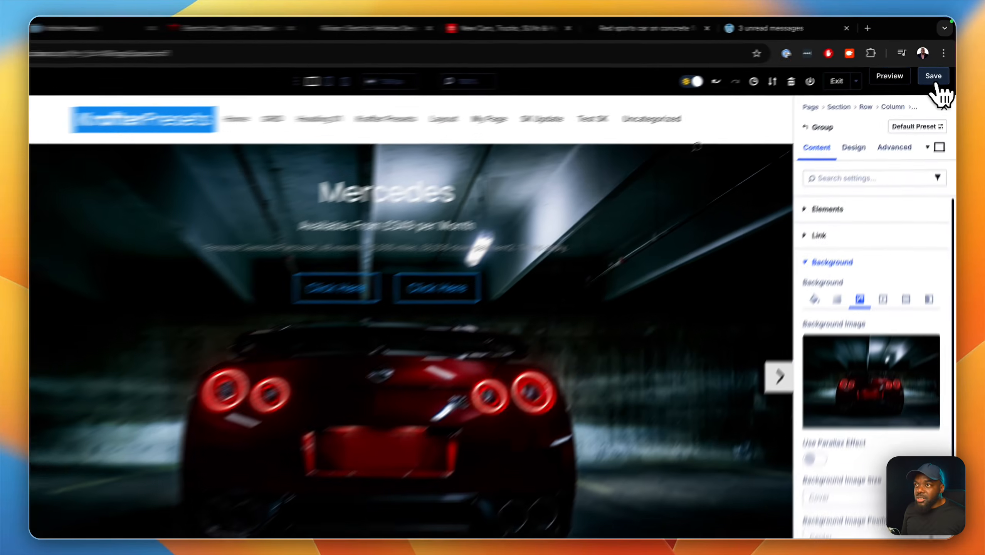
# Save the page and reload its preview in the other browser tab.
pyautogui.click(937, 66)
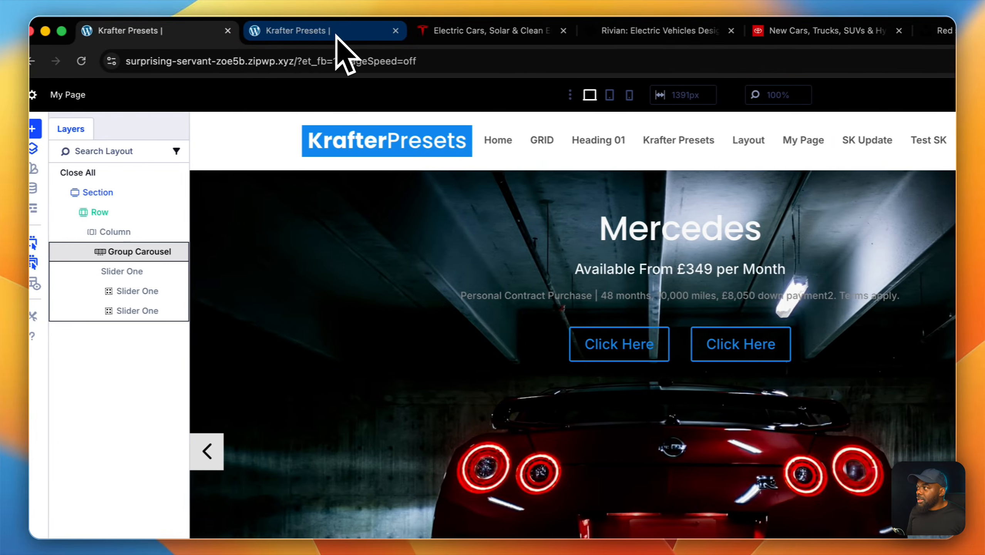
pyautogui.click(341, 48)
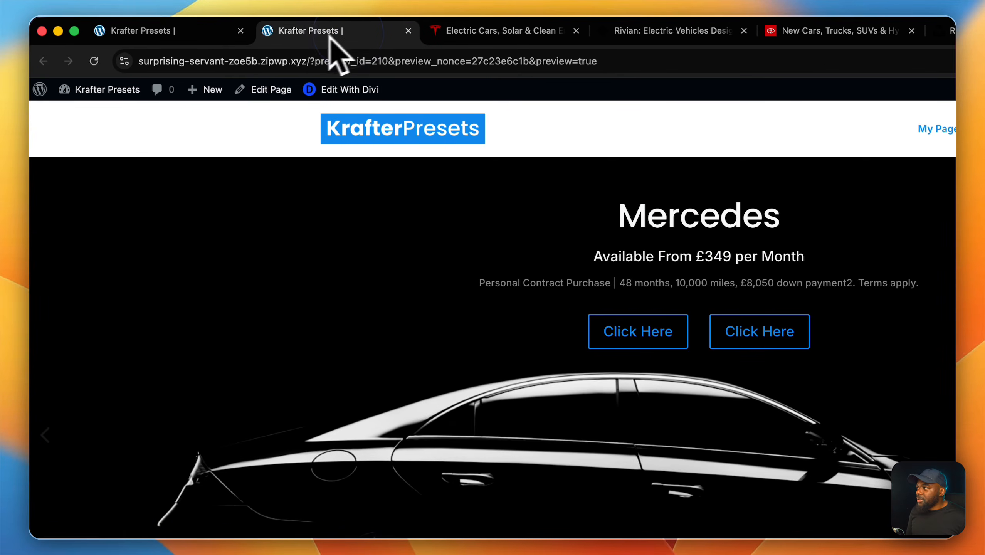
pyautogui.click(95, 61)
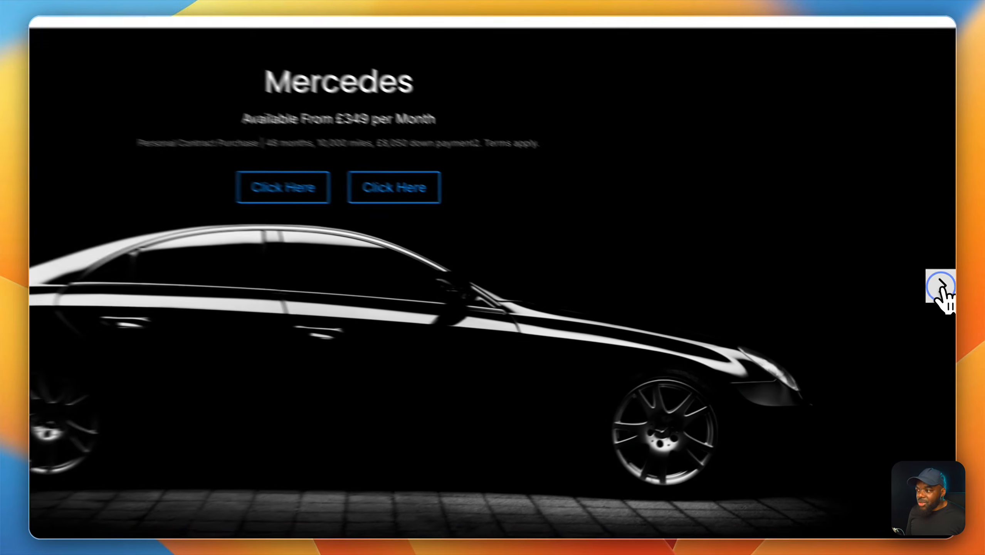
# Advance through the slides in the page preview with the slider's next arrow.
pyautogui.click(944, 307)
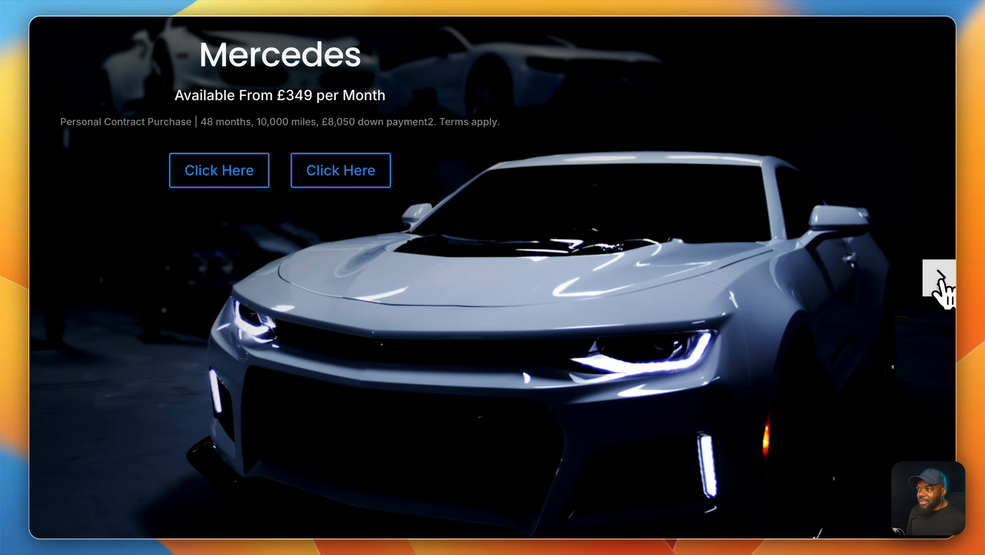
pyautogui.click(942, 280)
pyautogui.click(942, 281)
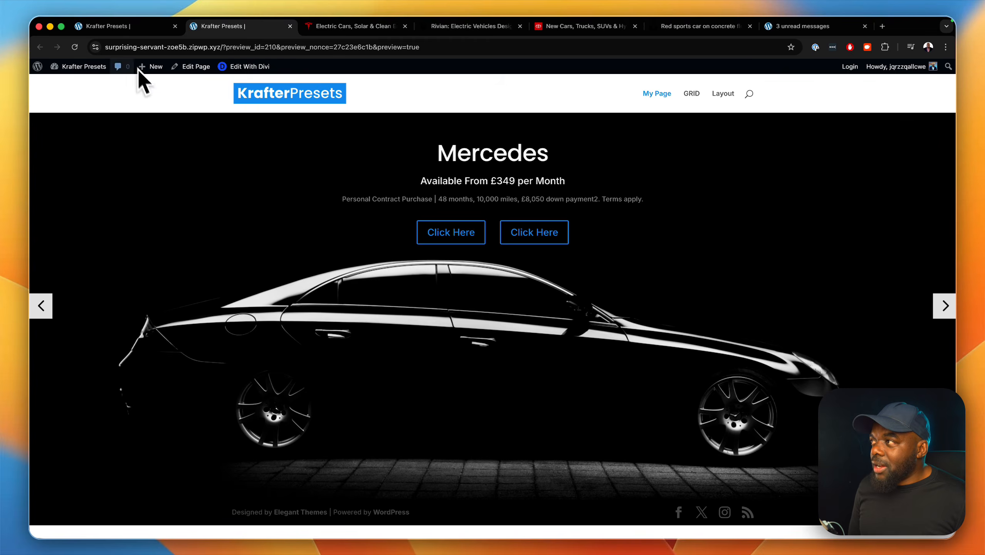
# Compare the previewed slider with the builder page and with the hero slider on the Tesla site.
pyautogui.click(155, 26)
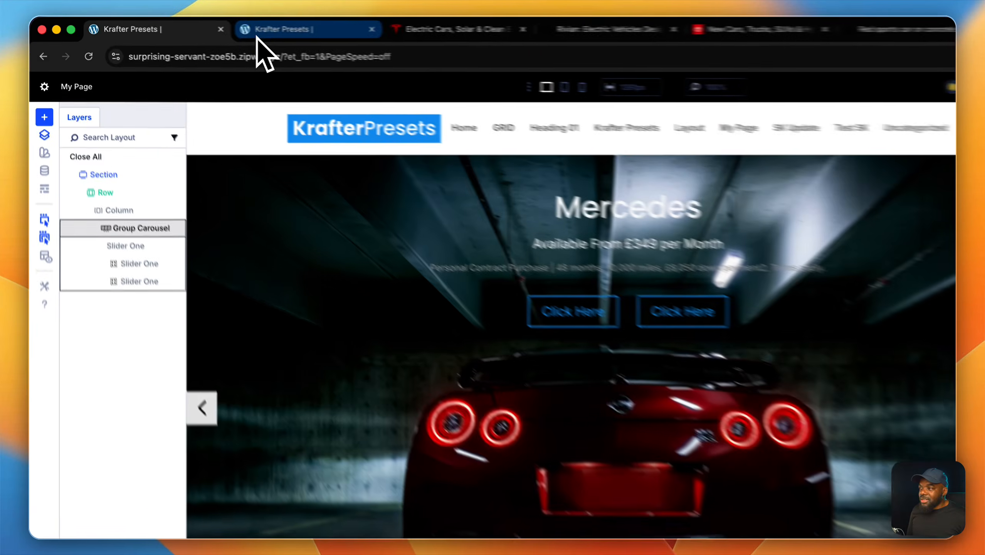
pyautogui.click(257, 34)
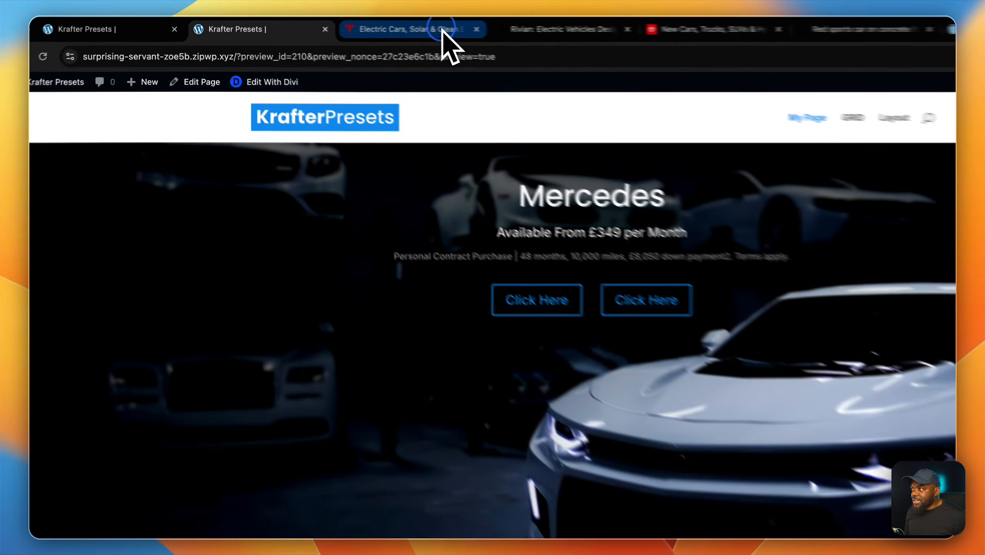
pyautogui.click(466, 27)
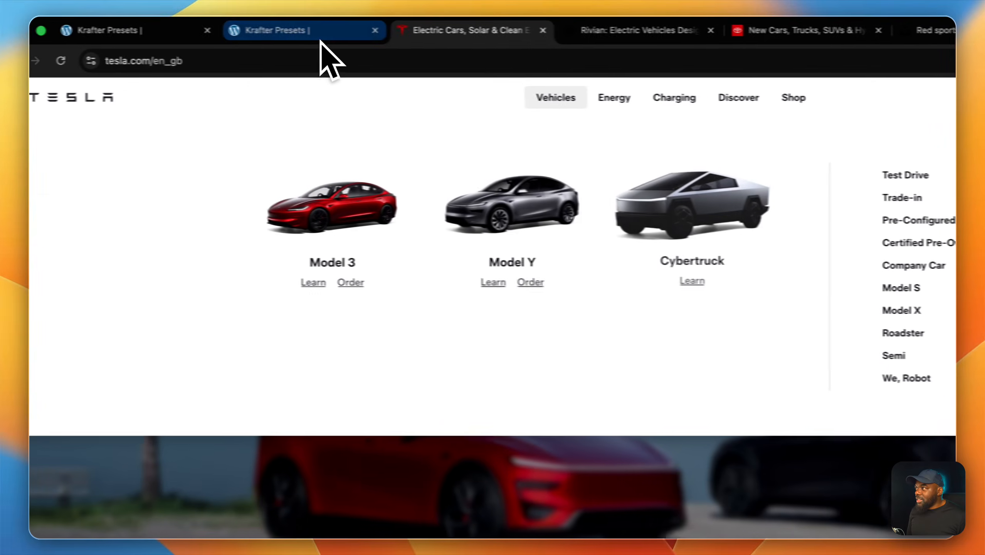
pyautogui.click(252, 27)
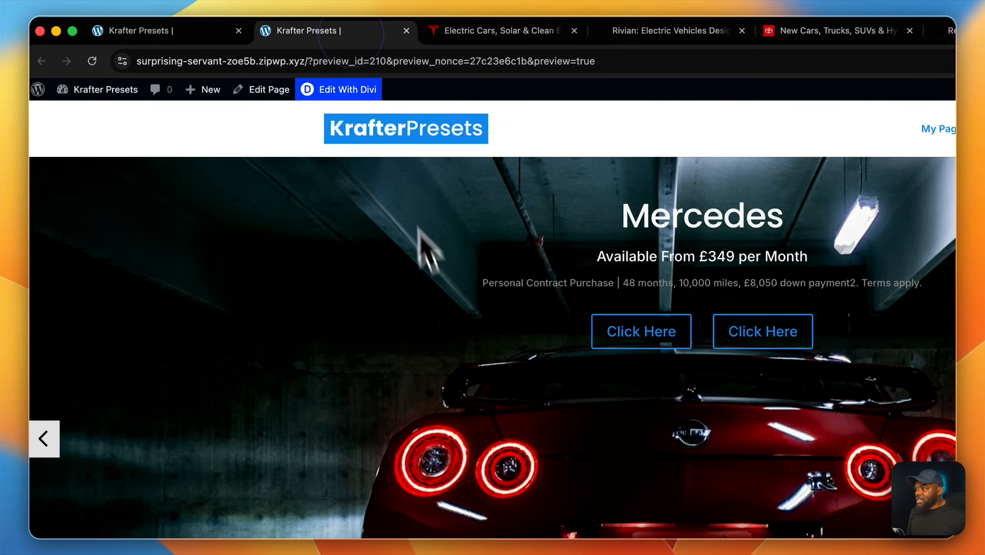